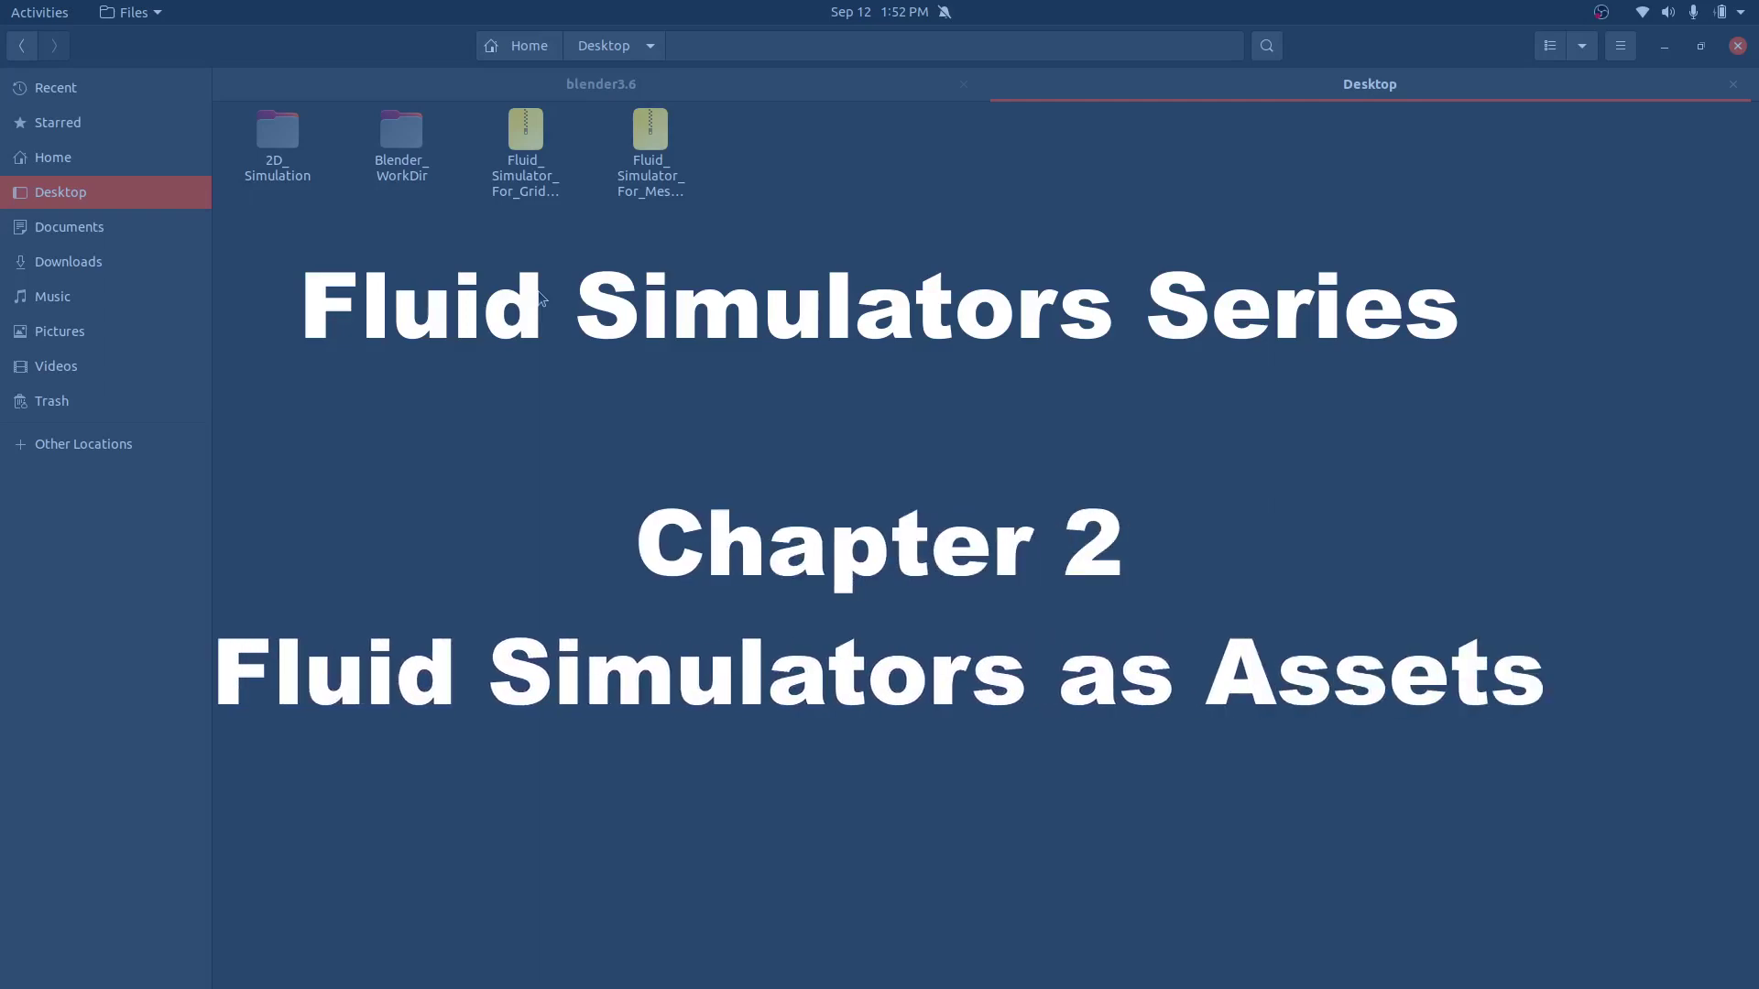
# - Extract the Grid Curve fluid simulator zip onto the Desktop
pyautogui.moveTo(521, 340); pyautogui.dragTo(689, 159)
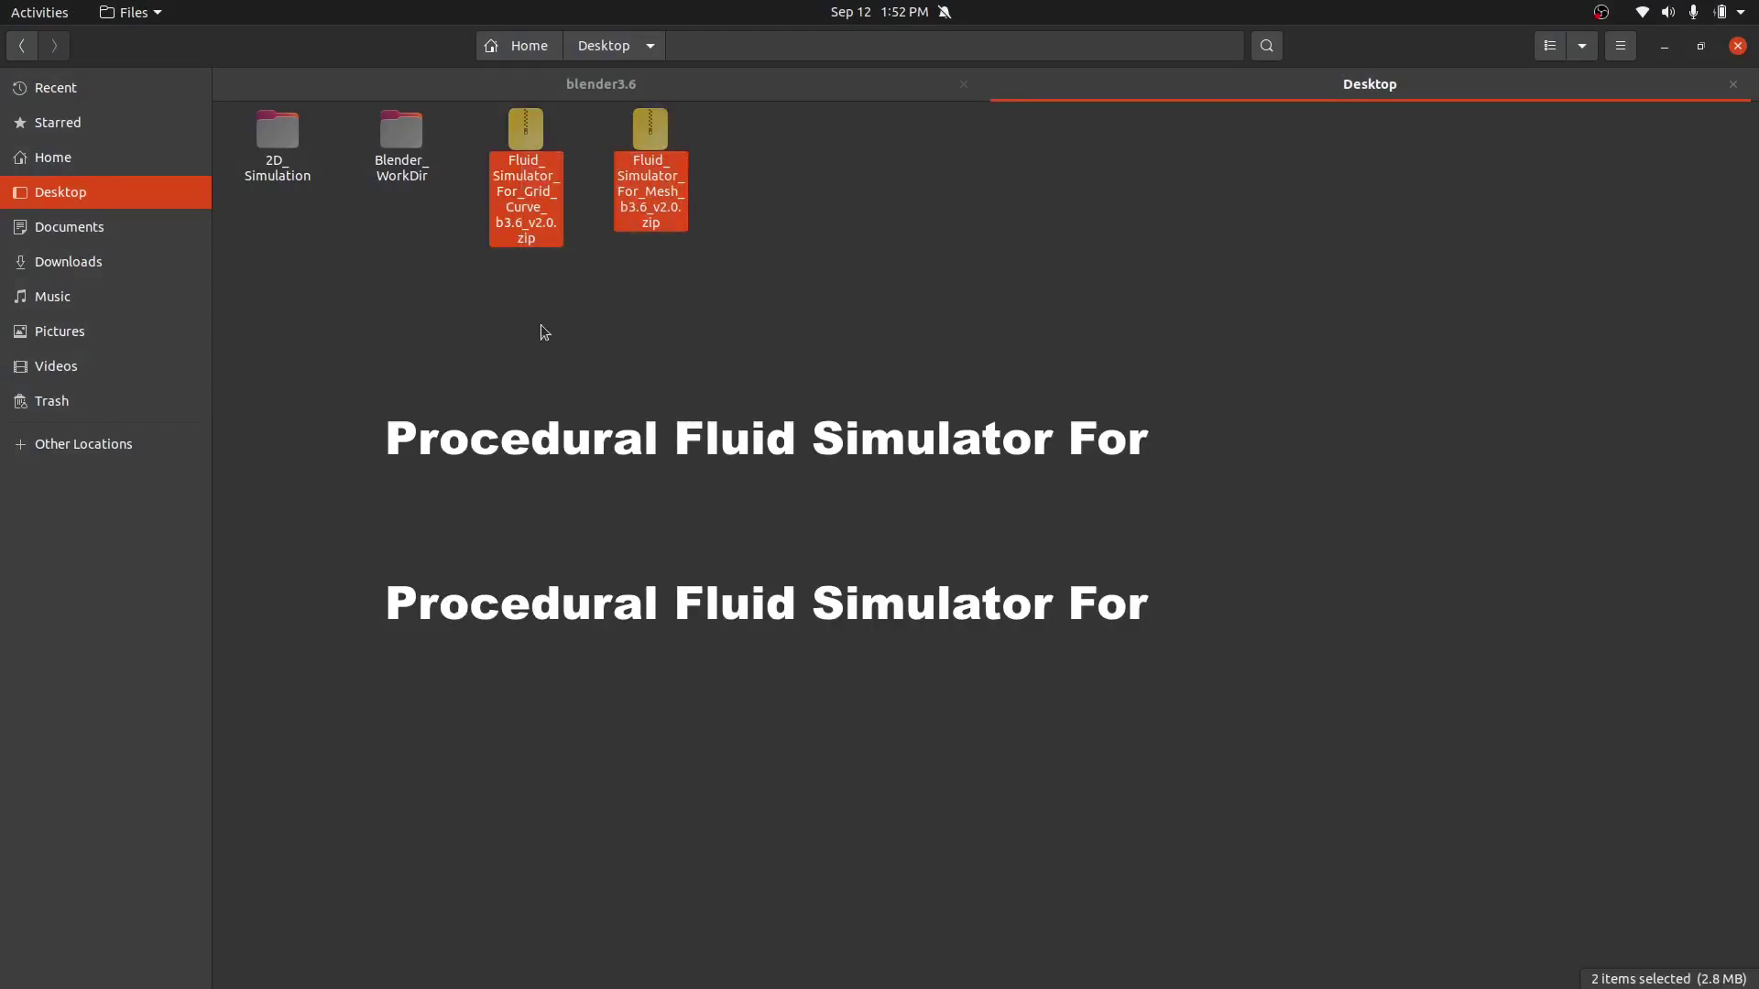
pyautogui.moveTo(496, 327); pyautogui.dragTo(682, 174)
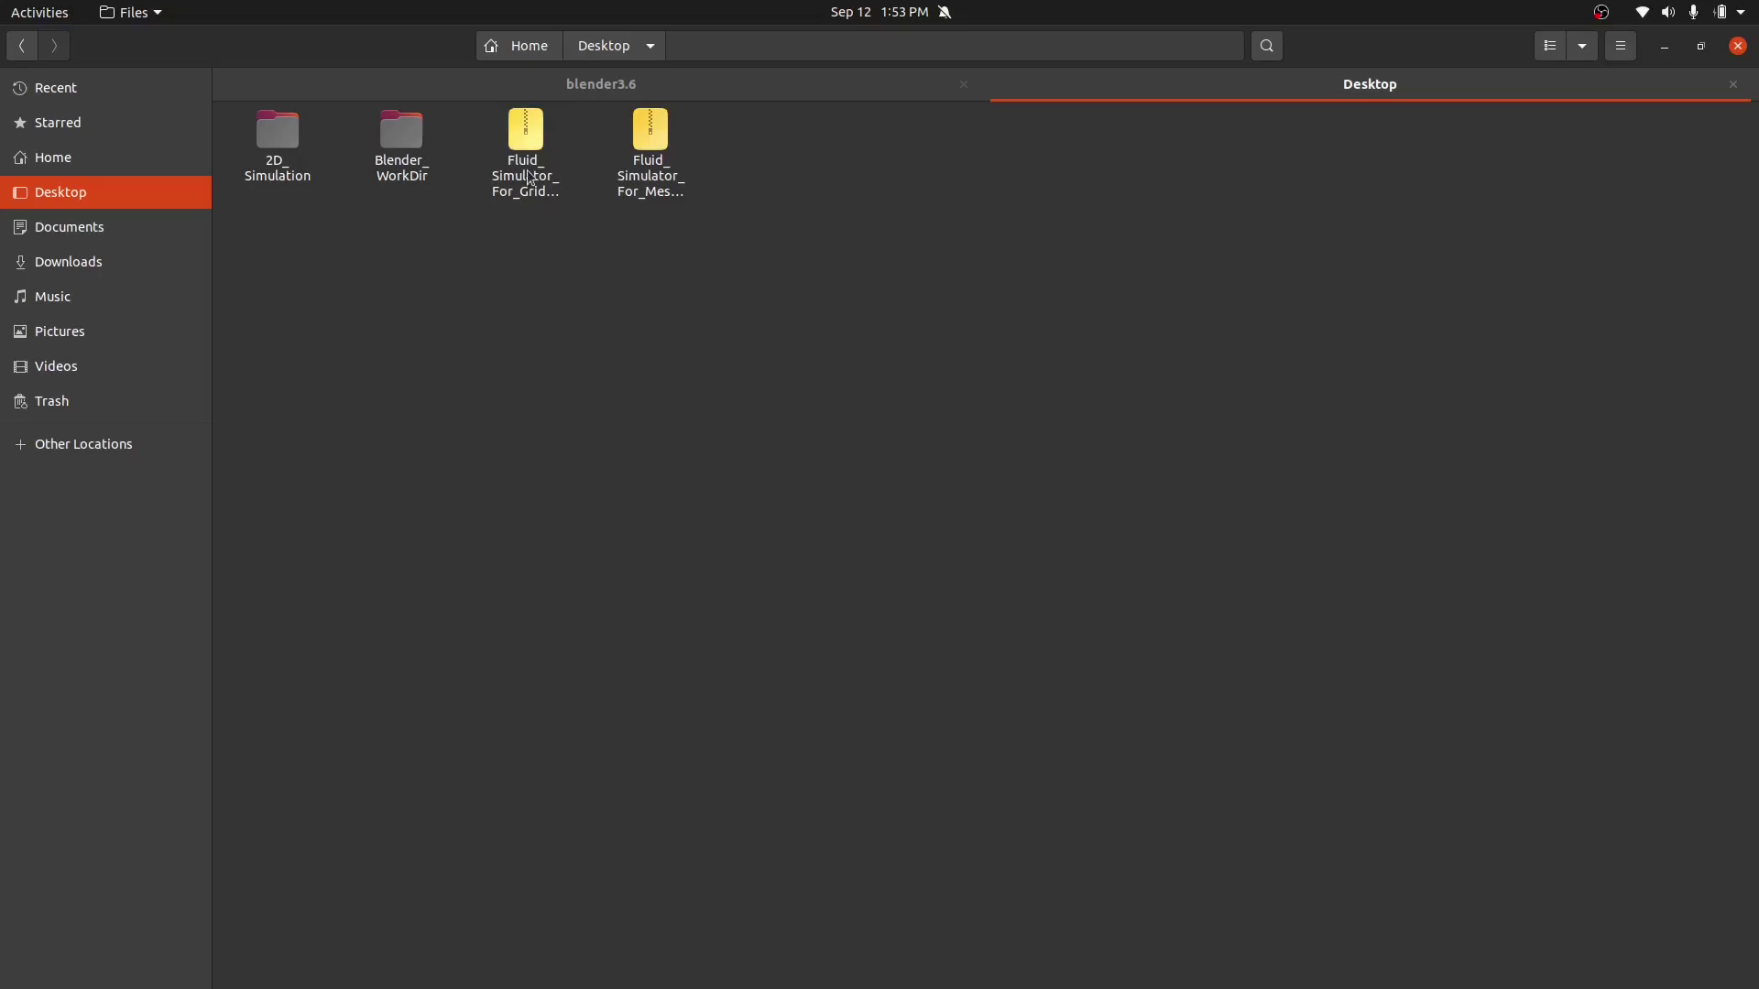
pyautogui.click(527, 166)
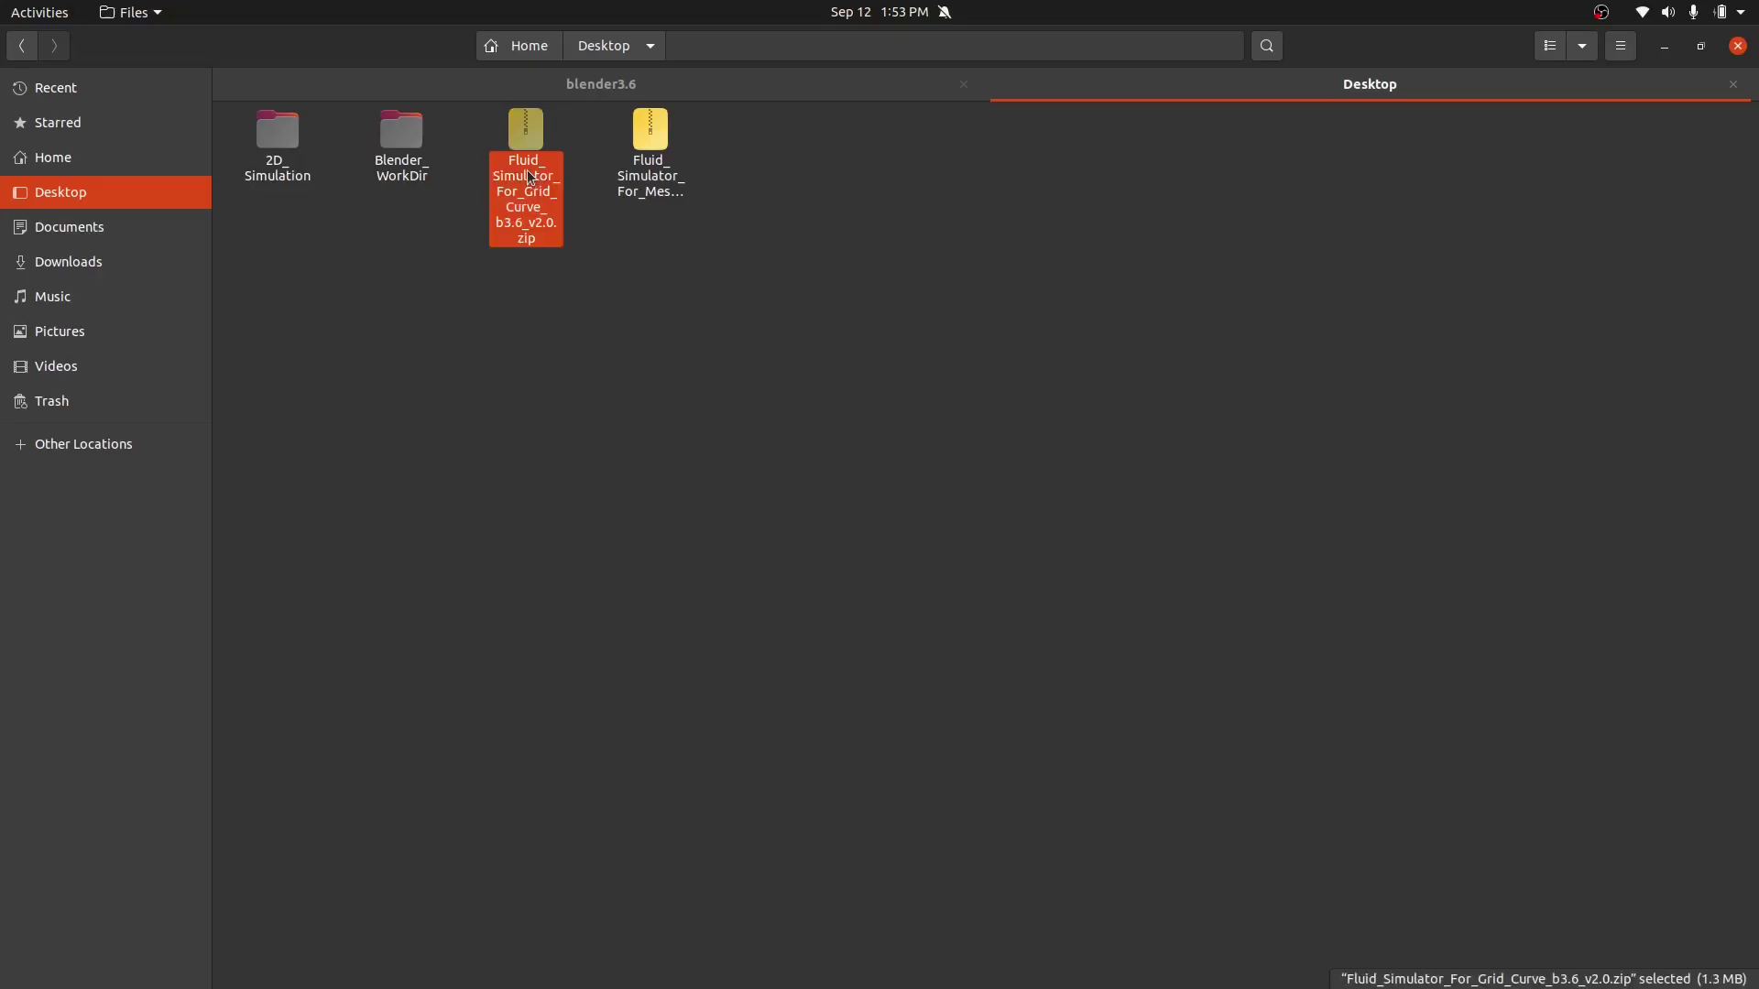
pyautogui.rightClick(530, 172)
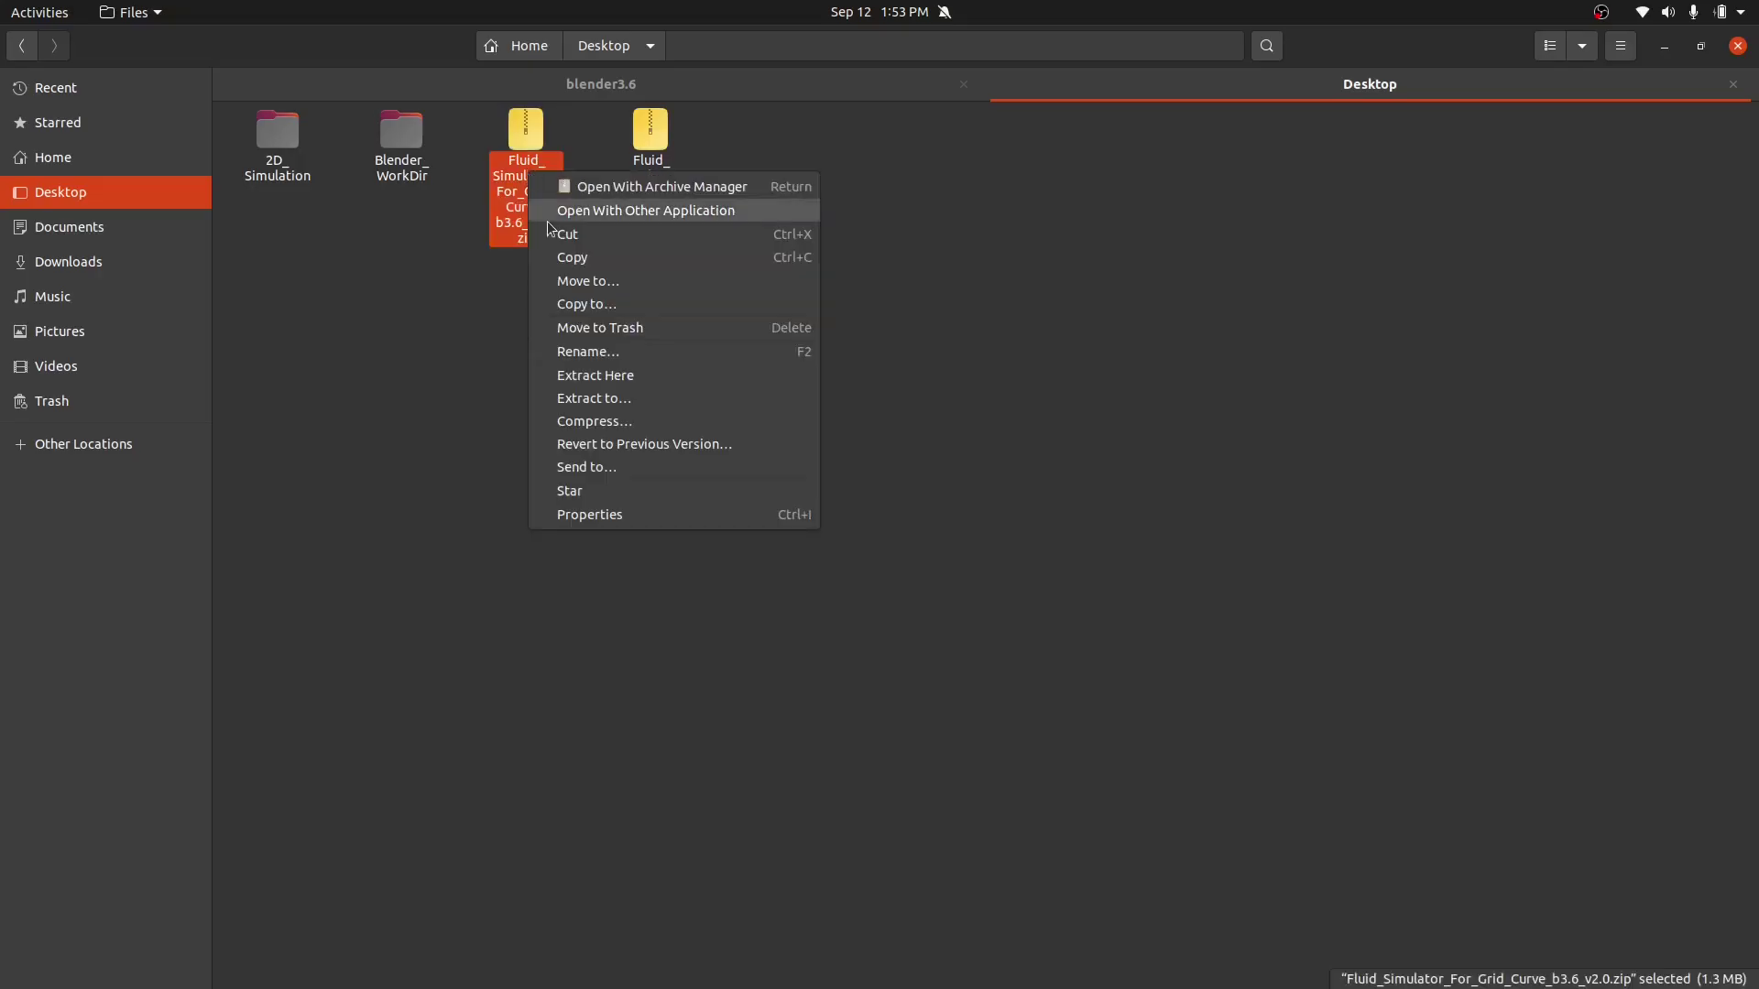
pyautogui.click(596, 375)
# - Check the four files inside Fluid_Simulator_For_Grid_Curve_b3.6_v2.0, then return to the Desktop
pyautogui.doubleClick(554, 234)
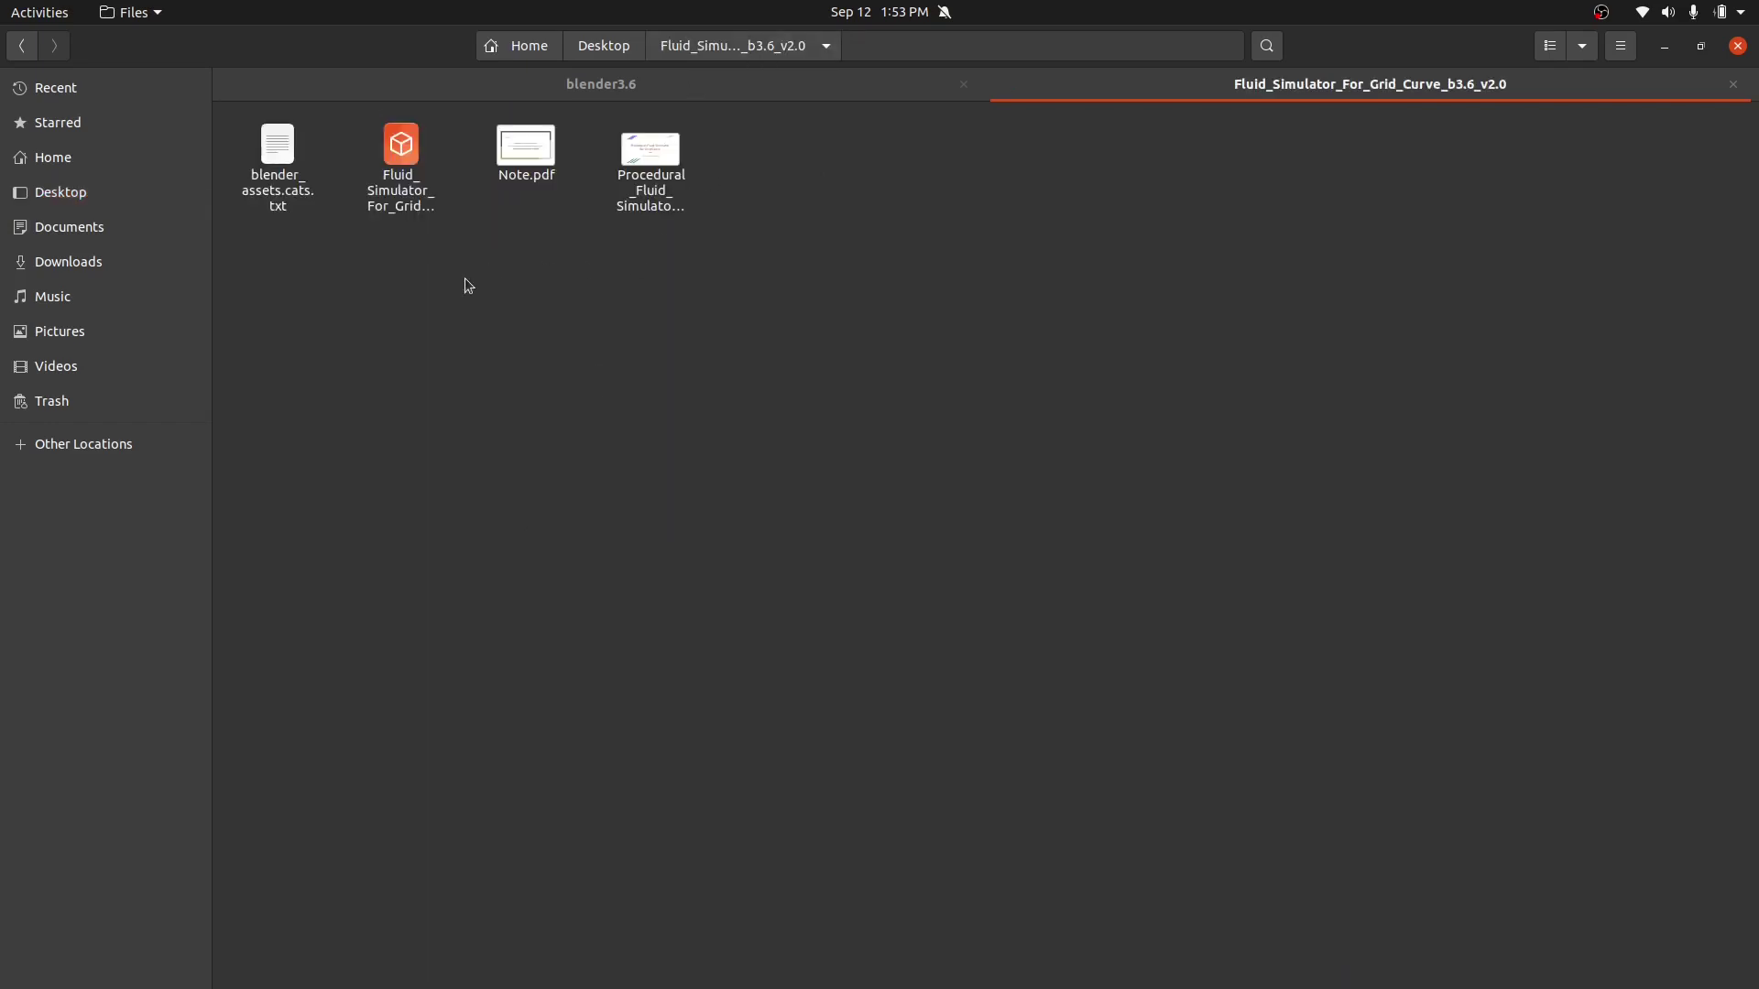
pyautogui.moveTo(294, 331); pyautogui.dragTo(718, 147)
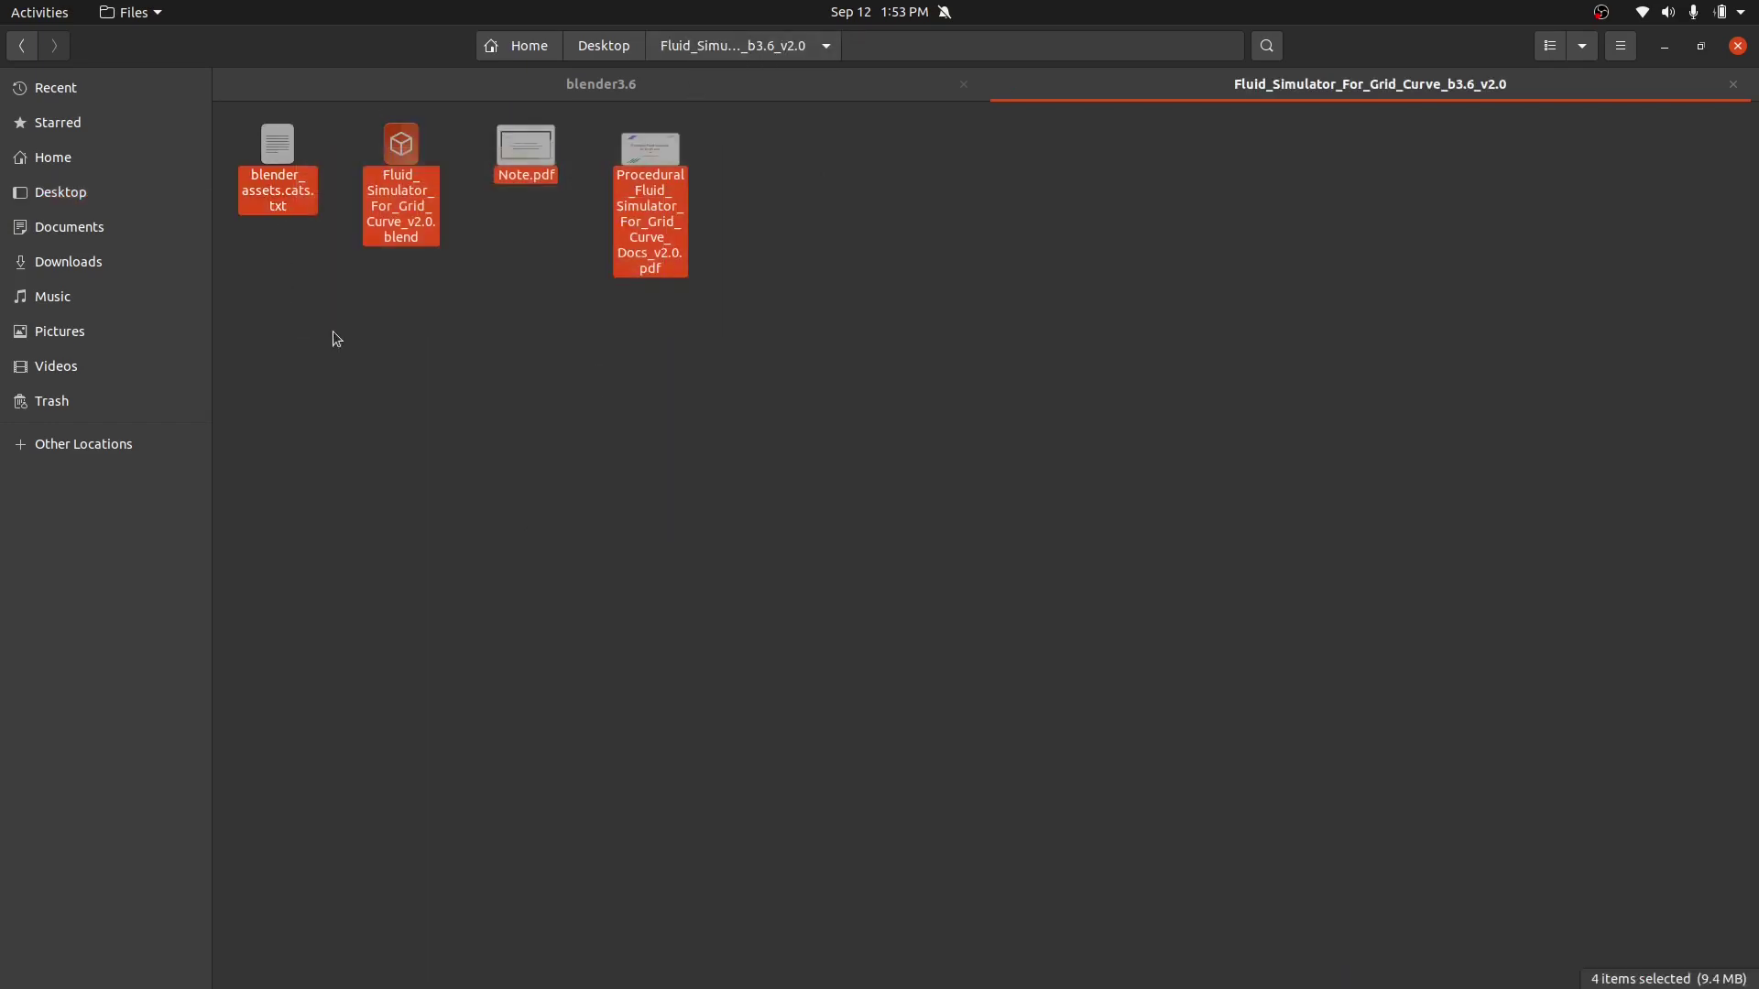
pyautogui.click(333, 331)
pyautogui.click(401, 151)
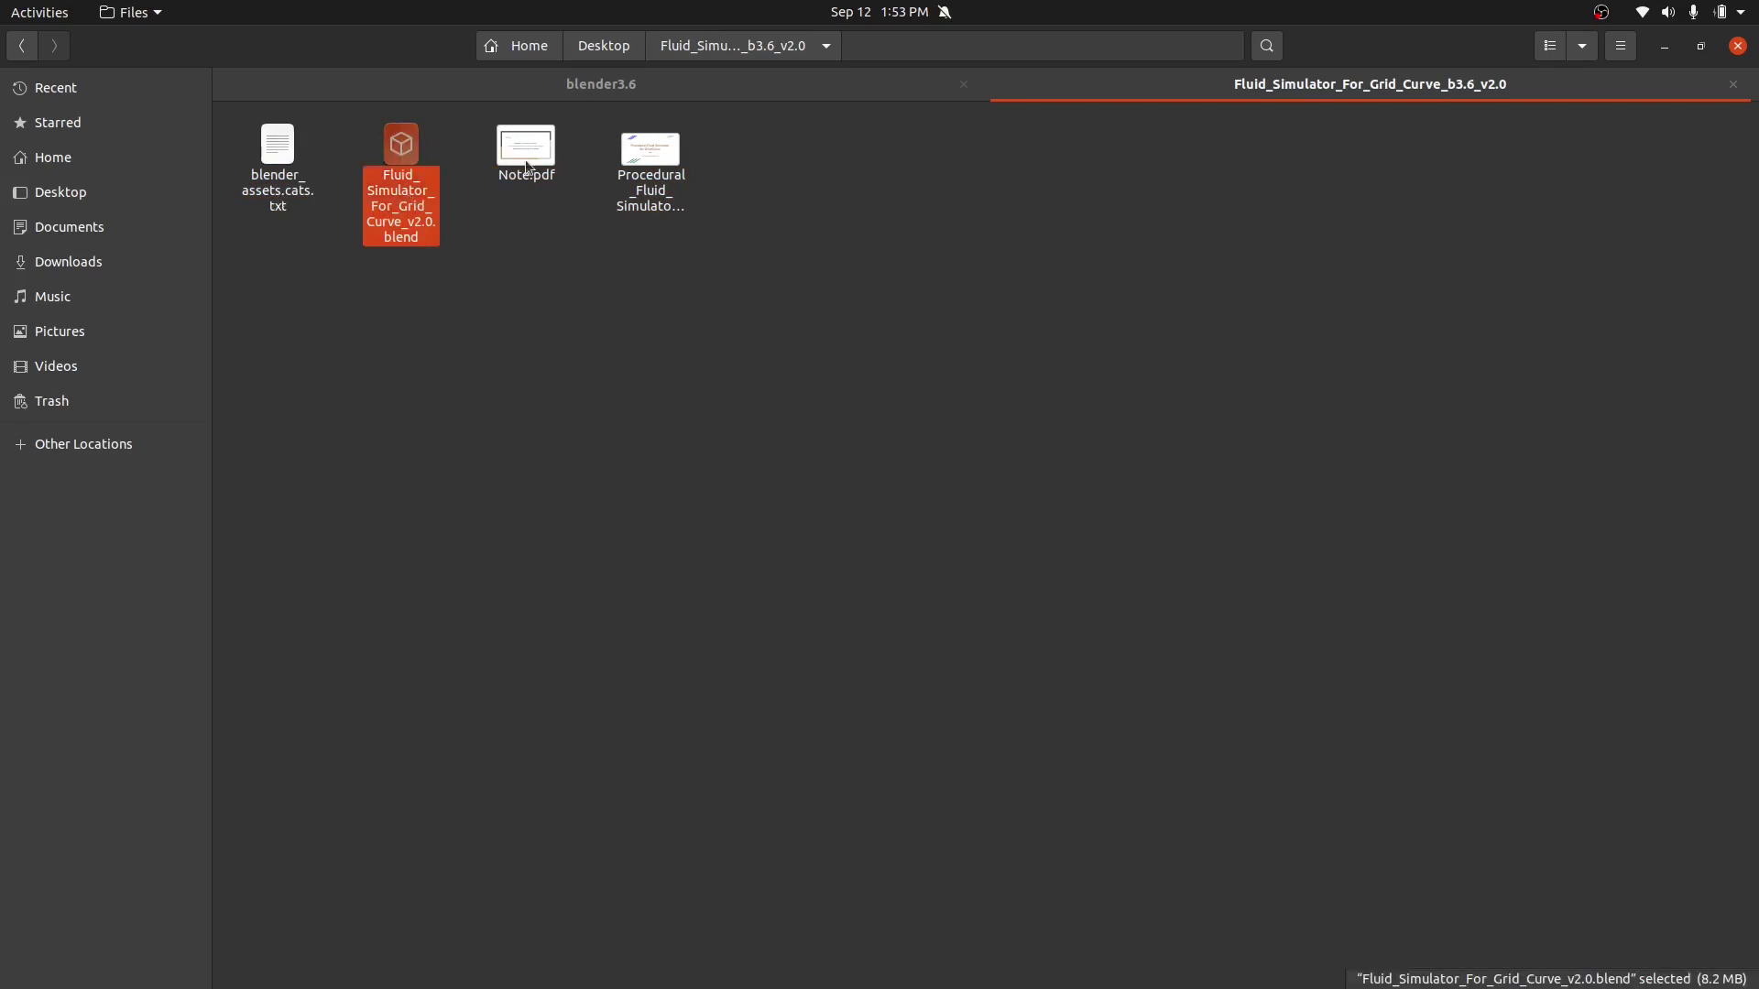
pyautogui.click(527, 149)
pyautogui.moveTo(627, 321); pyautogui.dragTo(712, 160)
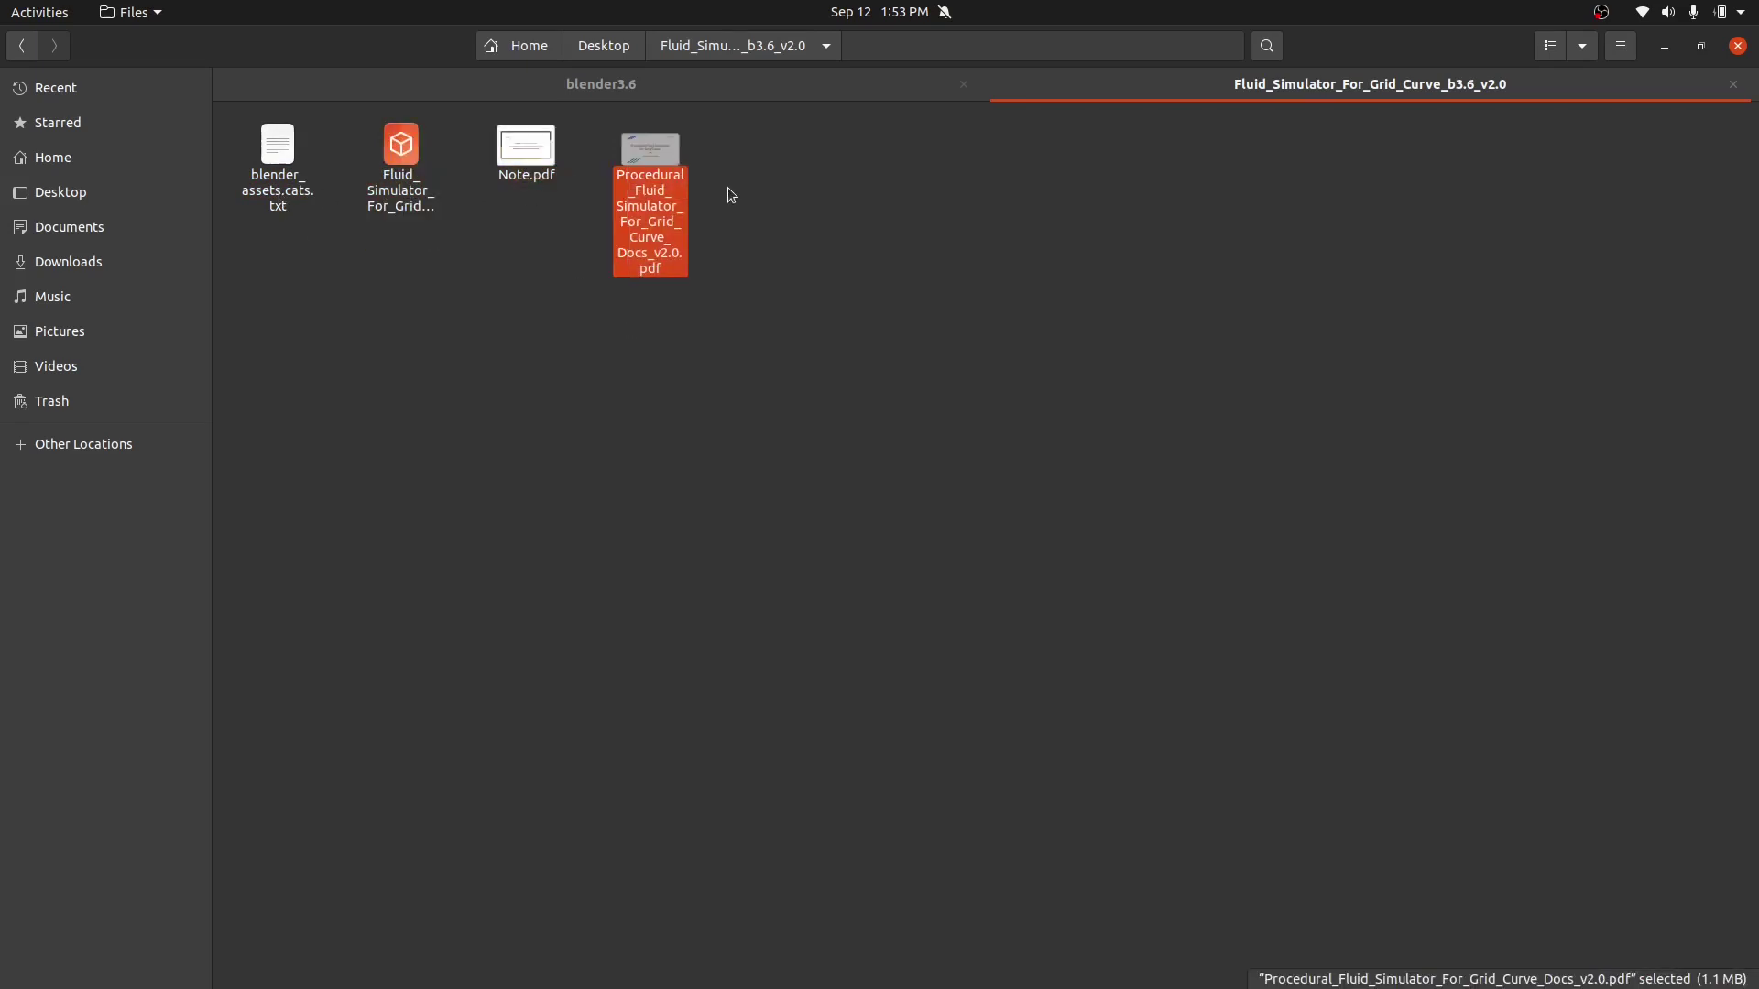
pyautogui.click(632, 47)
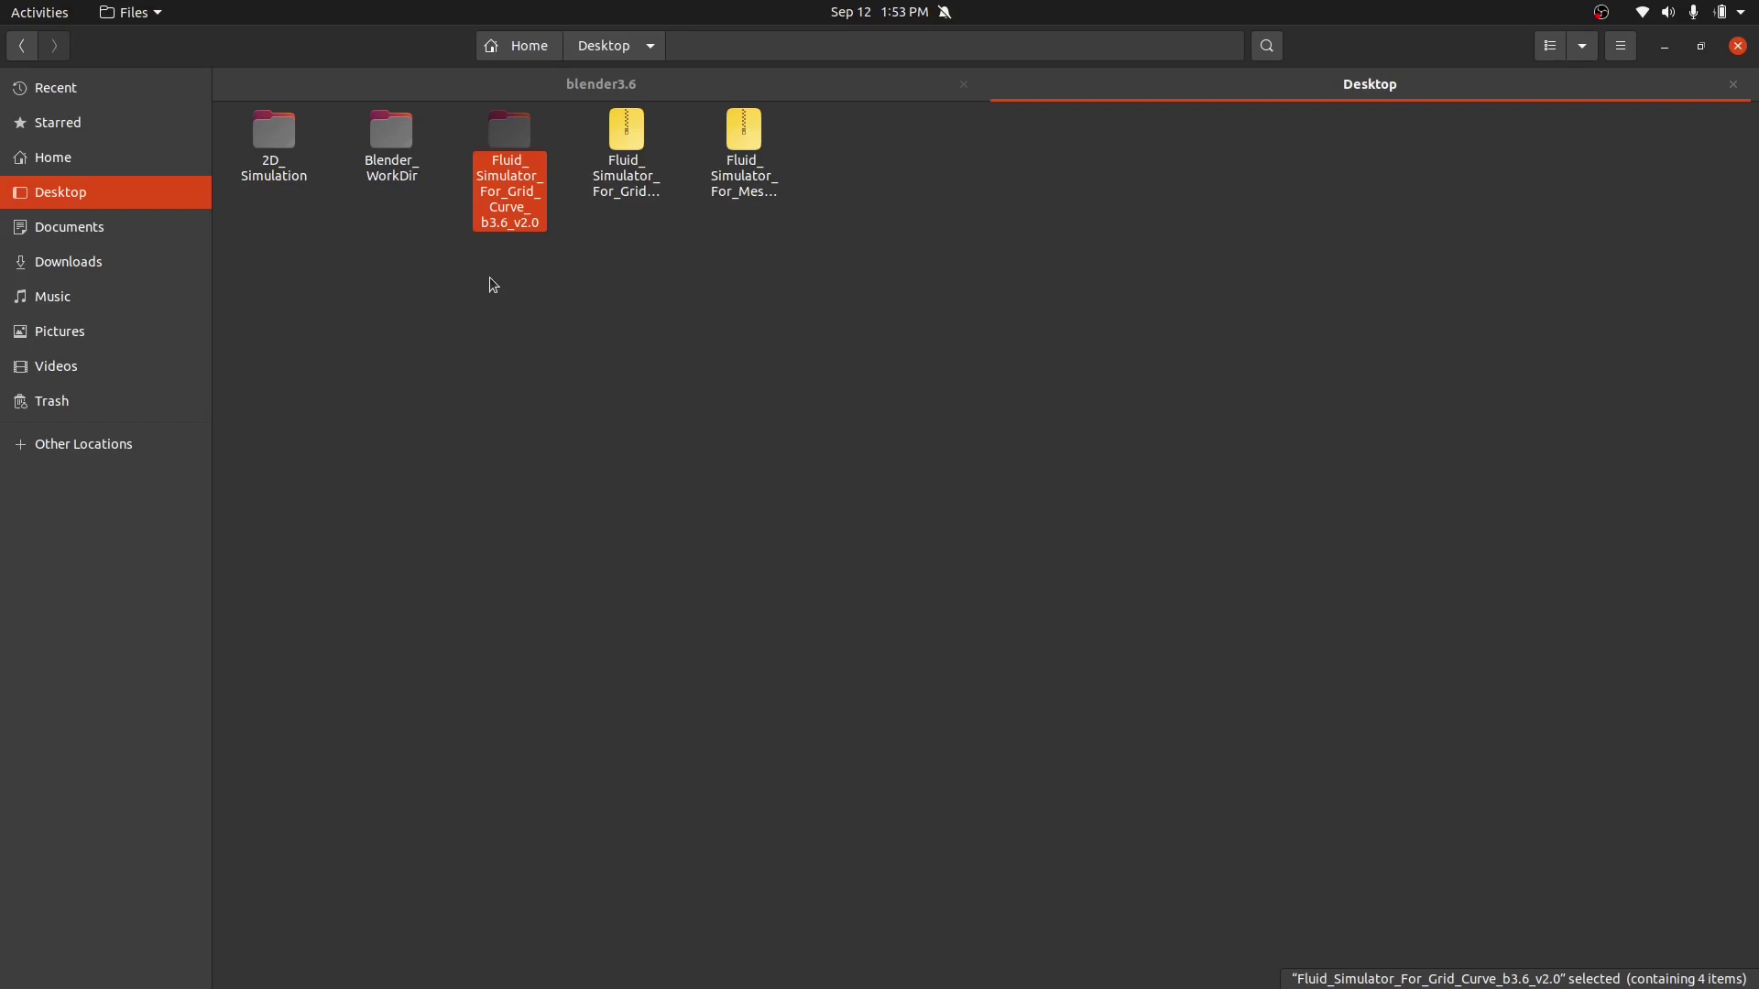
pyautogui.moveTo(485, 295); pyautogui.dragTo(492, 142)
pyautogui.click(581, 340)
# - Switch to Blender and open Preferences > File Paths, expanding Asset Libraries to show KS_Extra_Nodes
pyautogui.hotkey('alt', 'Tab')
pyautogui.hotkey('alt', 'Tab')
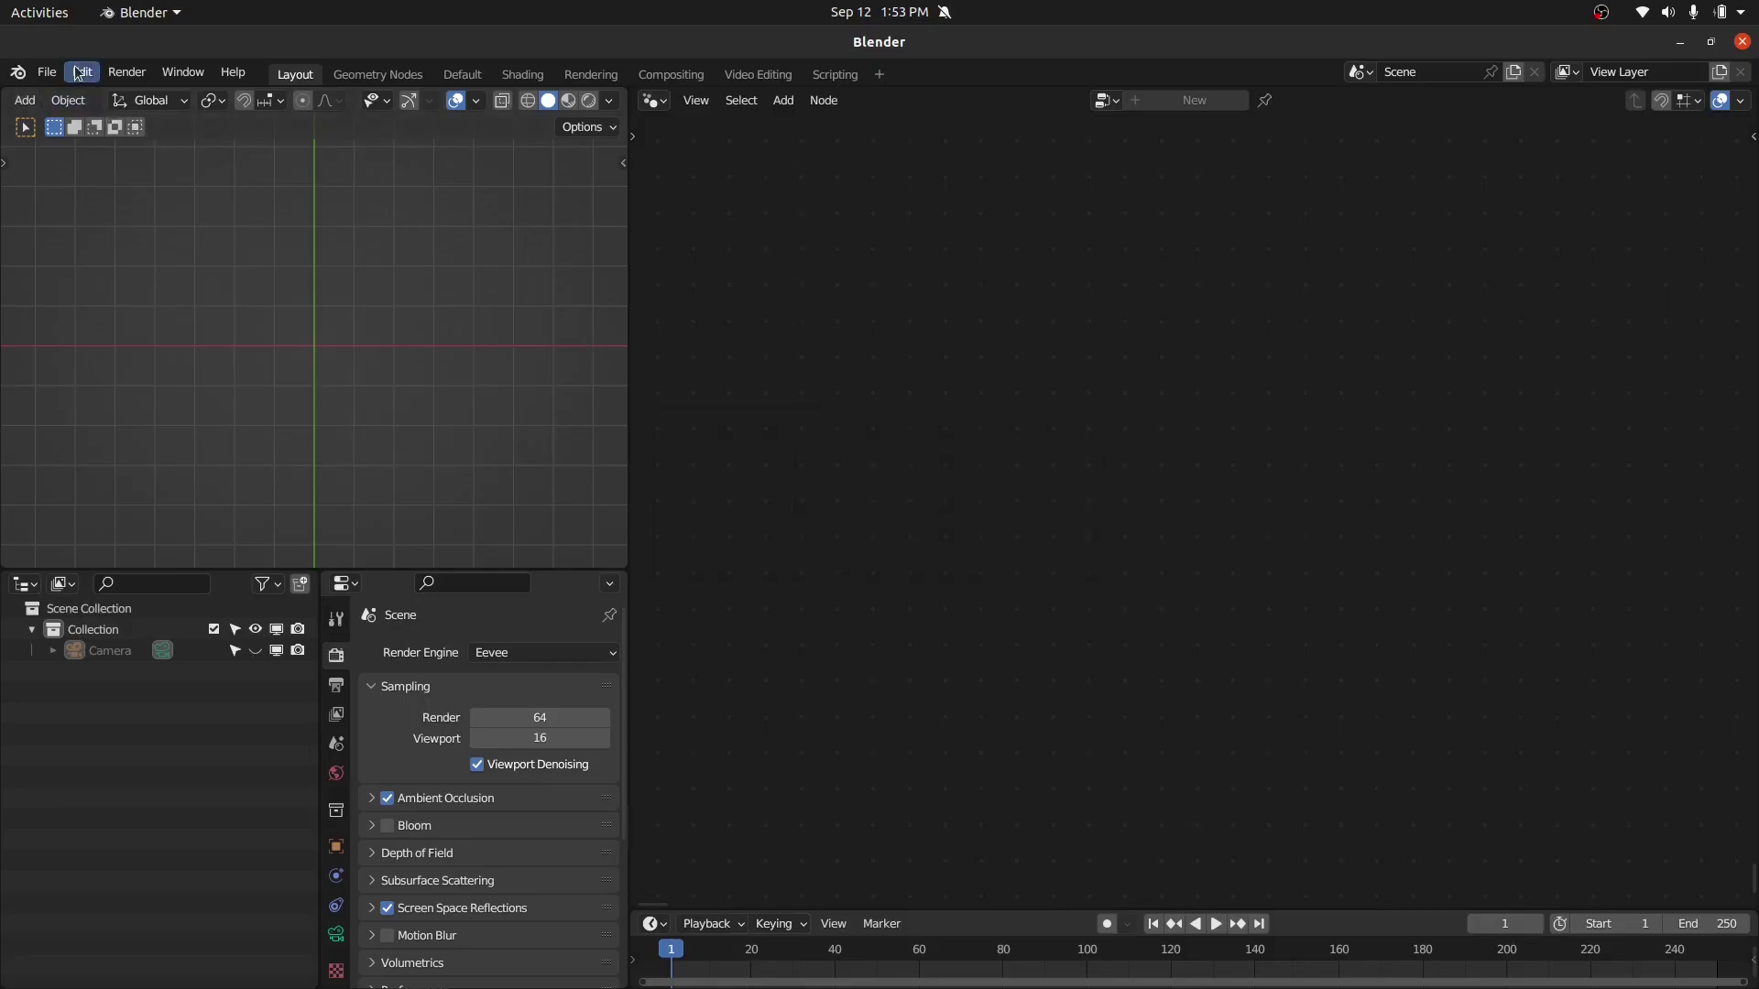
pyautogui.click(79, 73)
pyautogui.click(123, 389)
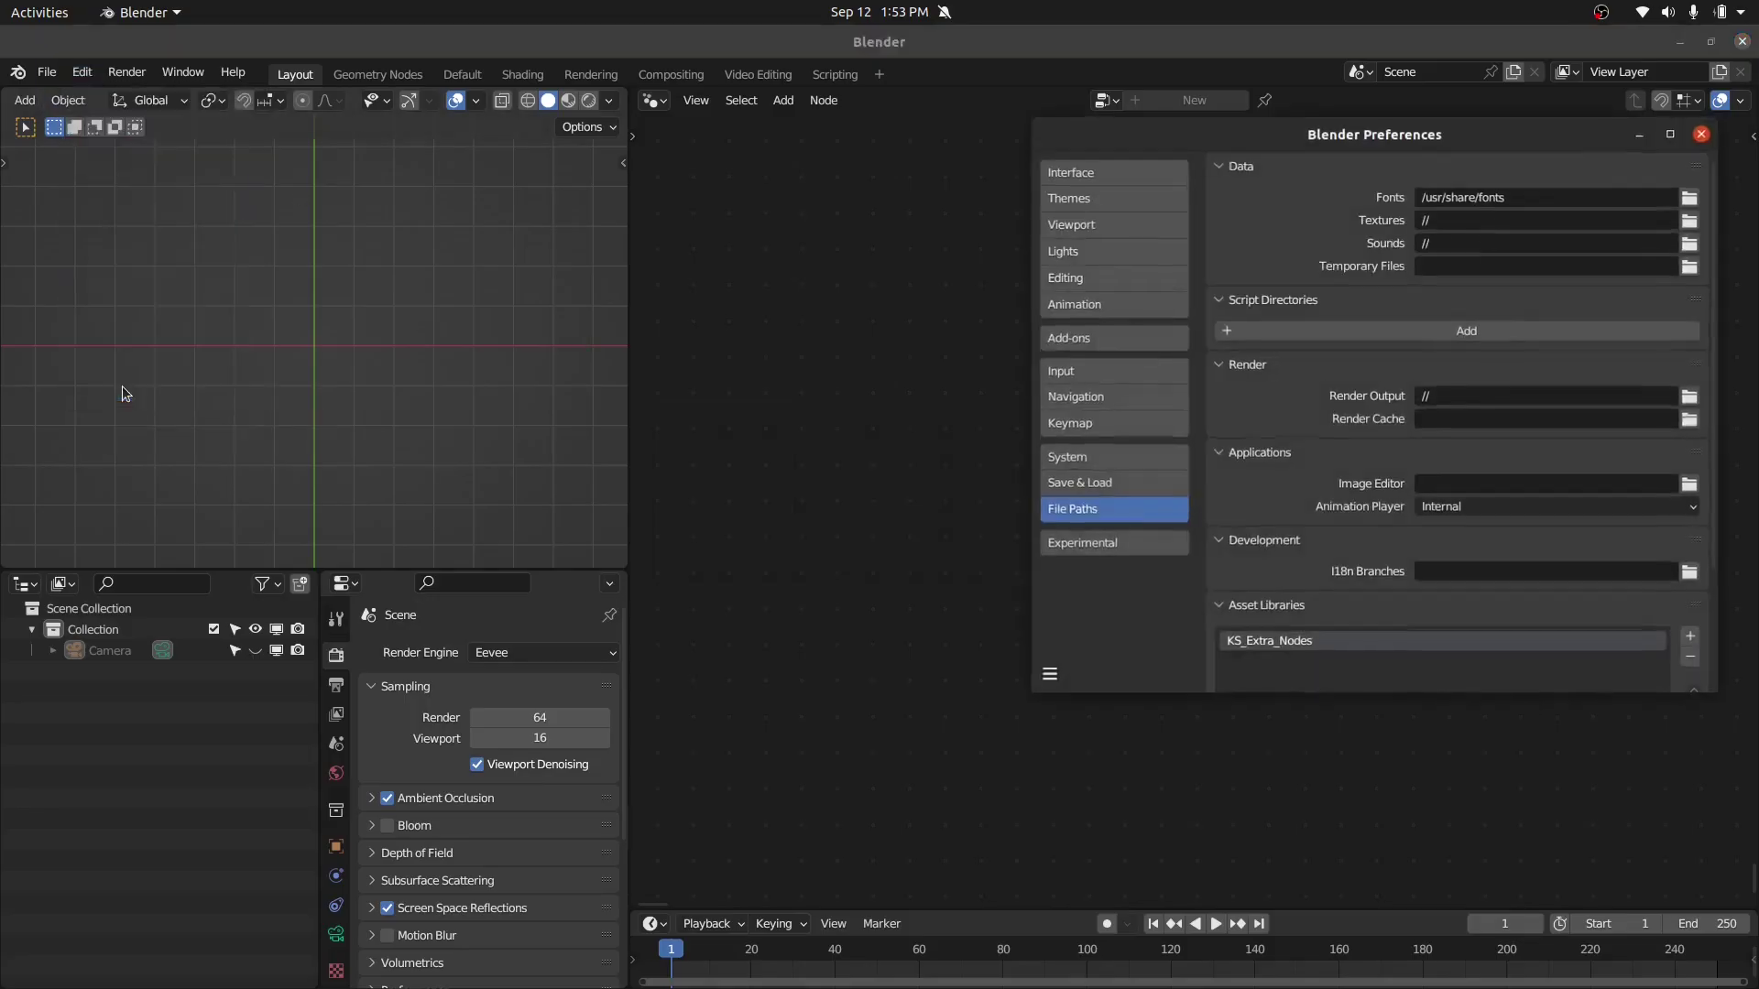
pyautogui.moveTo(1186, 130); pyautogui.dragTo(768, 316)
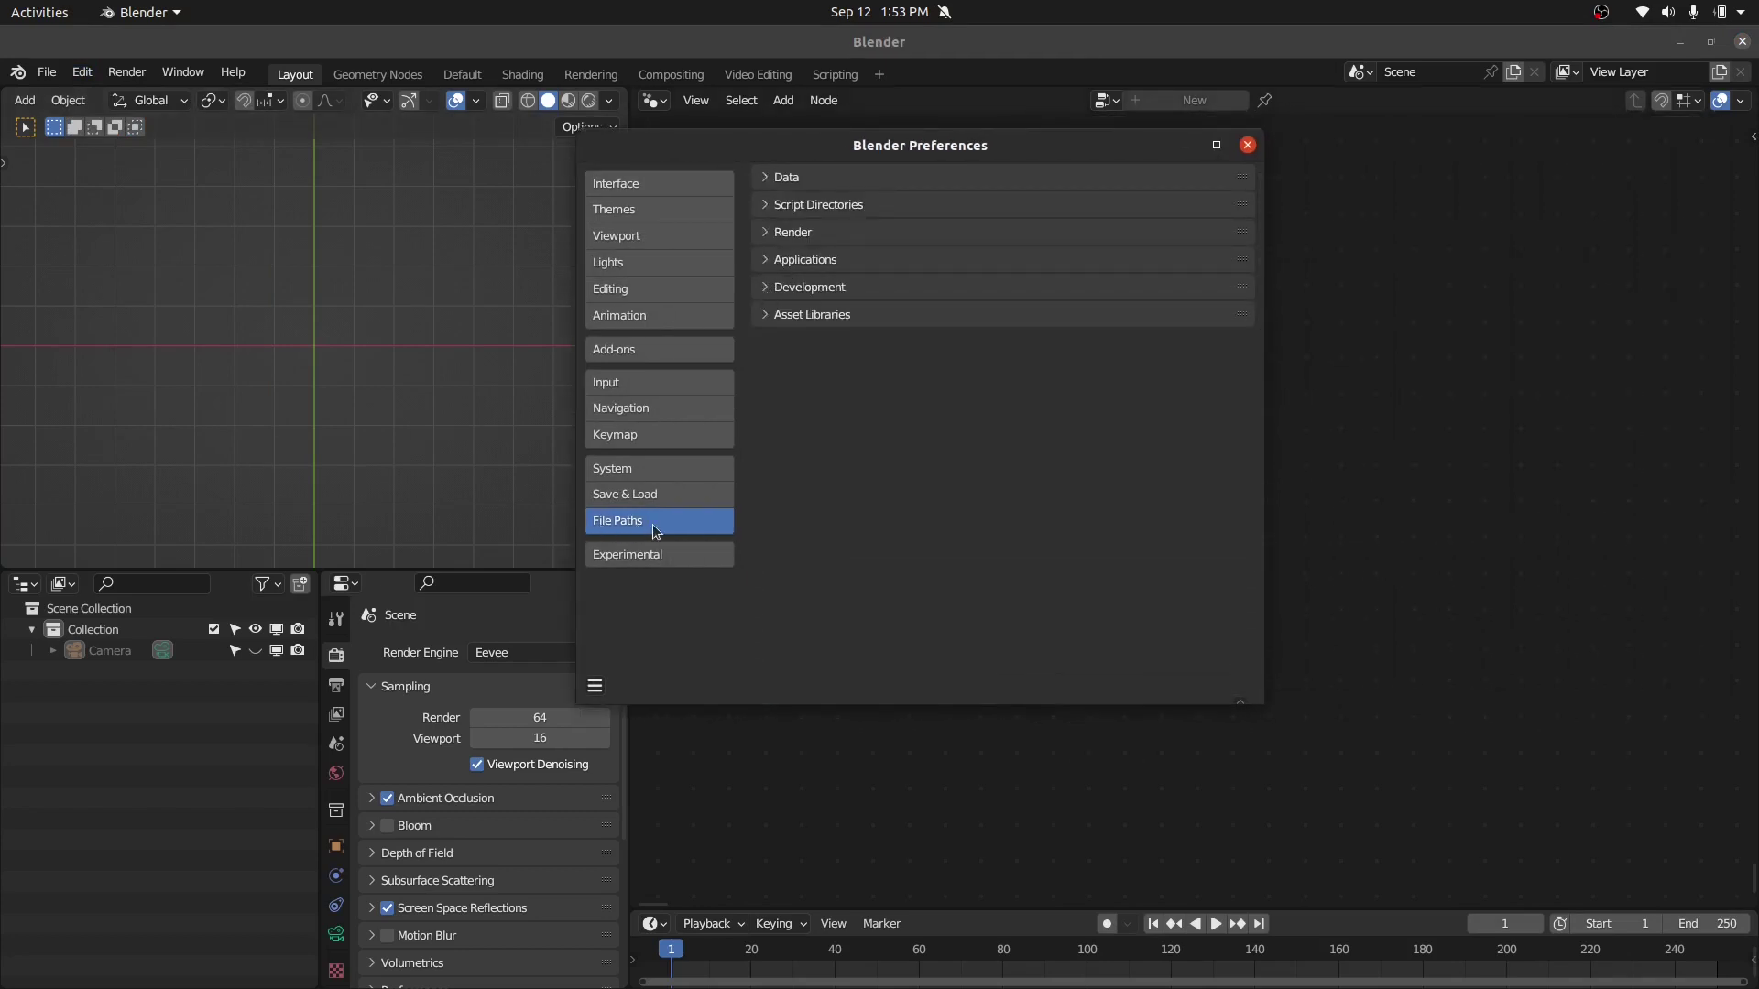
pyautogui.click(765, 316)
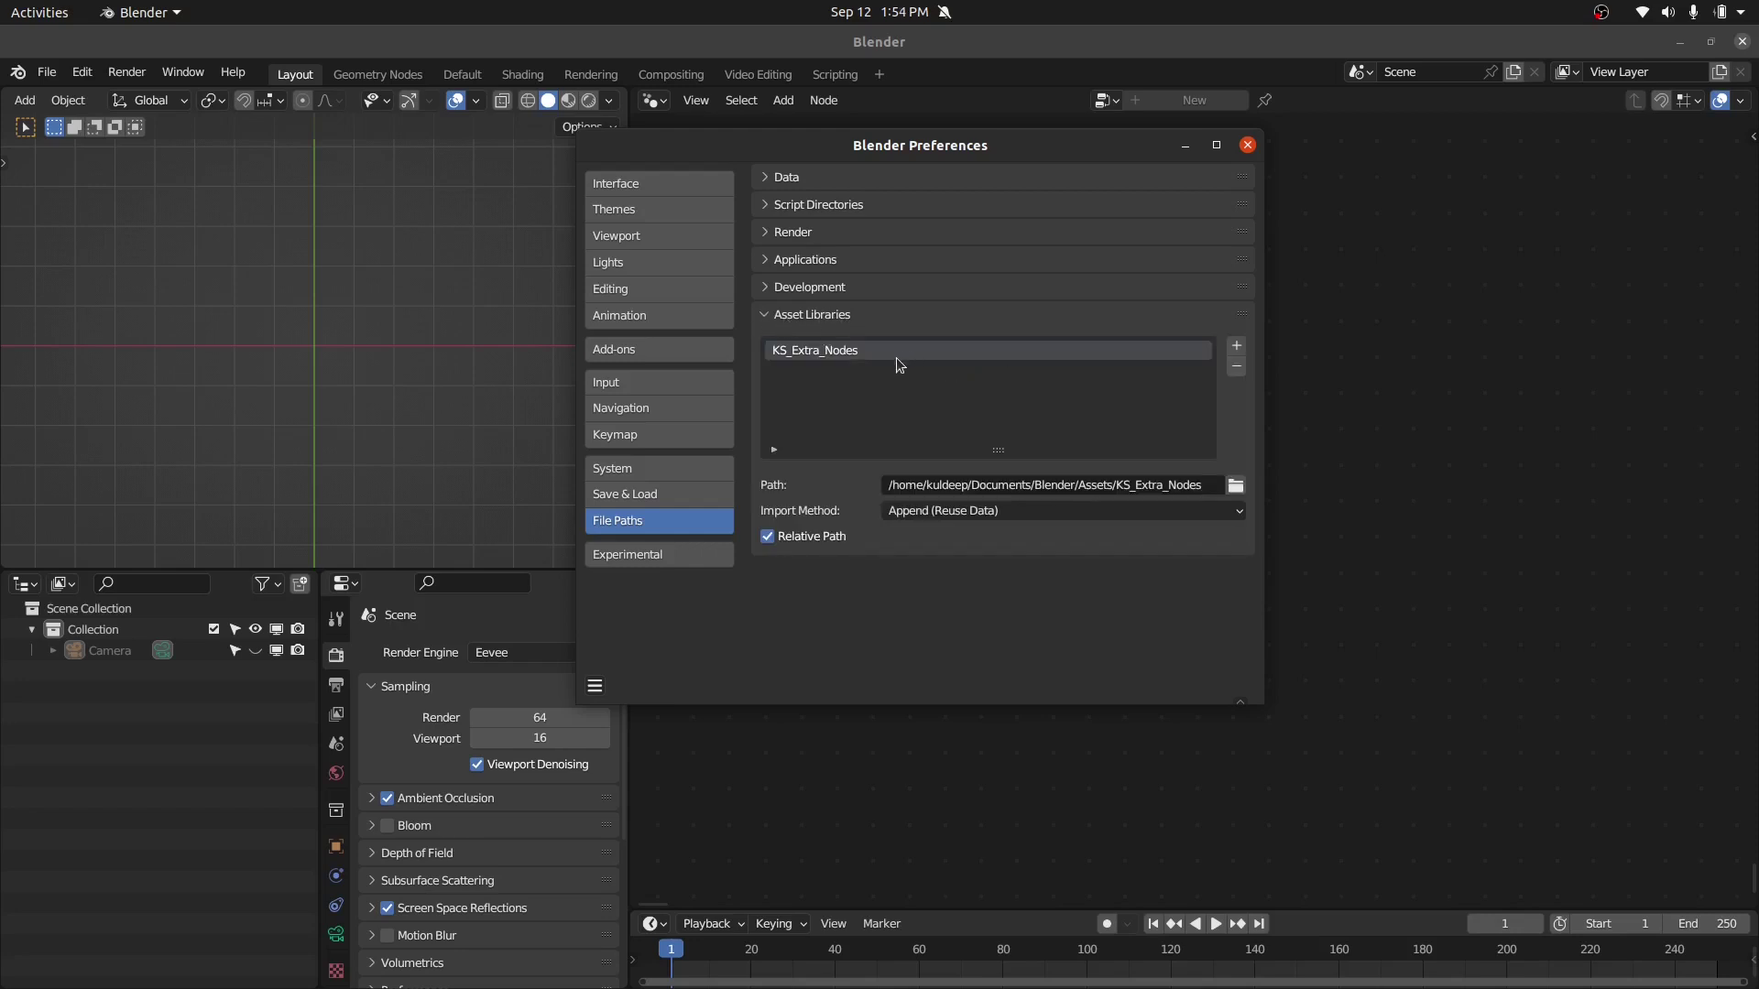
# - Add the Desktop folder Fluid_Simulator_For_Grid_Curve_b3.6_v2.0 as a new asset library
pyautogui.click(1238, 349)
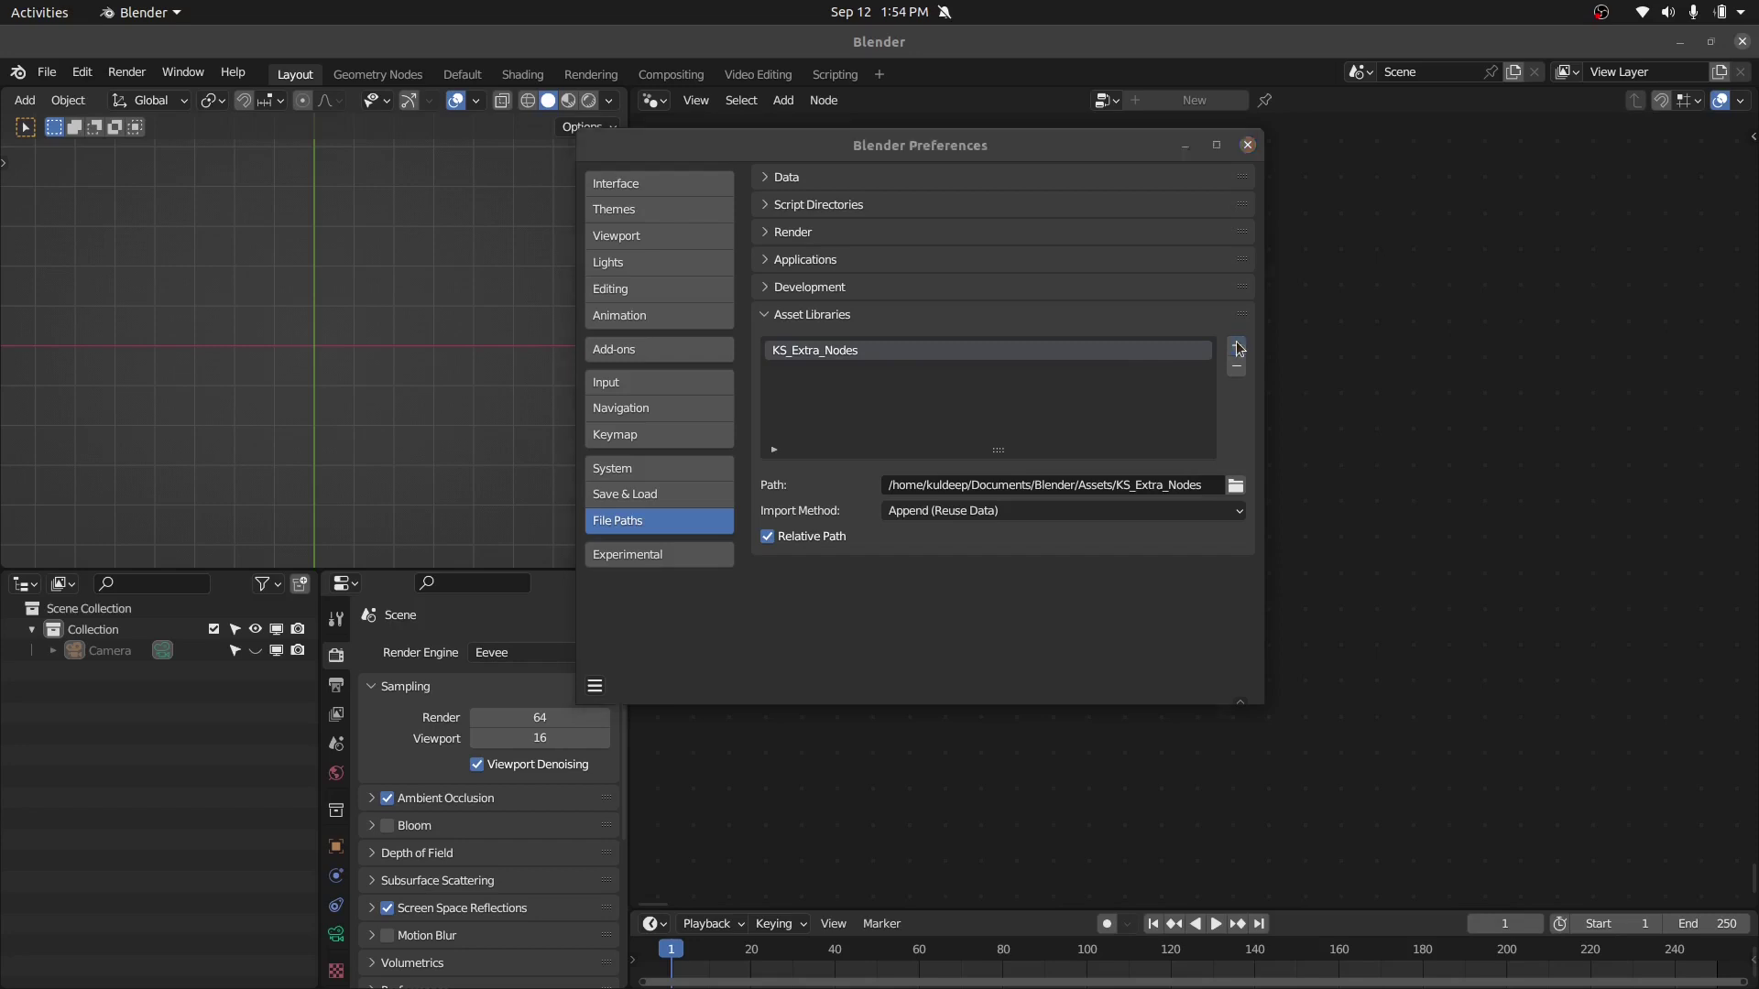
pyautogui.click(470, 363)
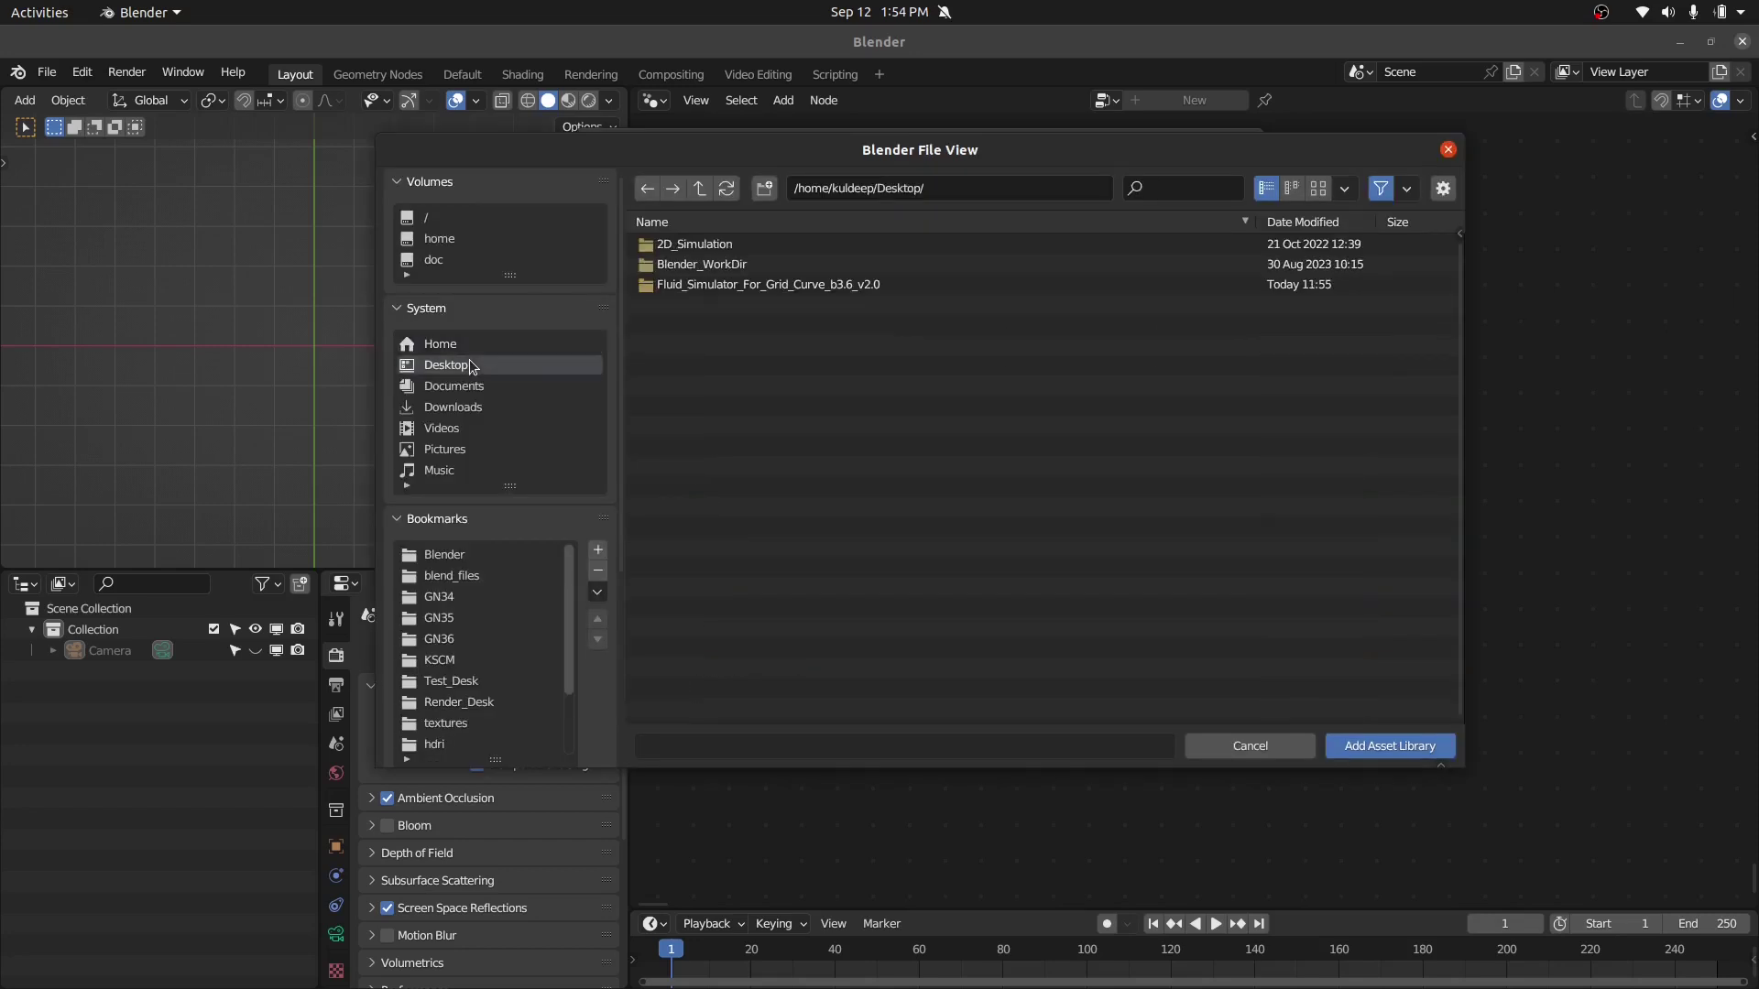
pyautogui.doubleClick(794, 286)
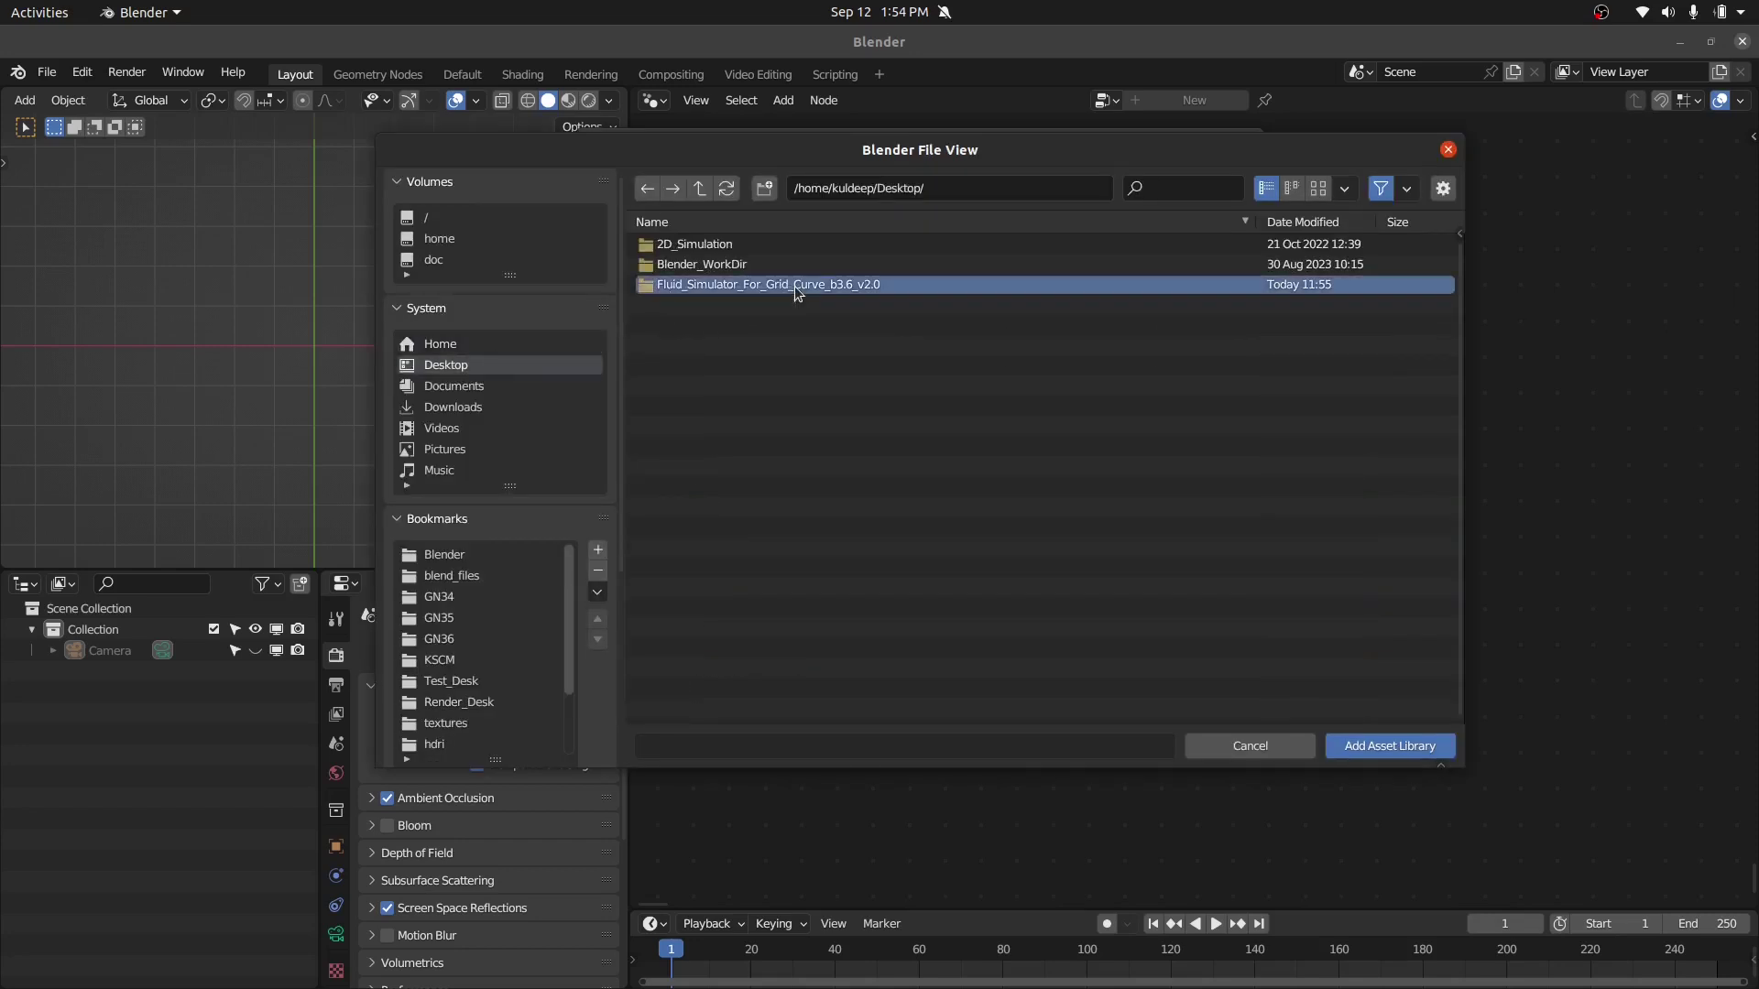
pyautogui.click(1379, 746)
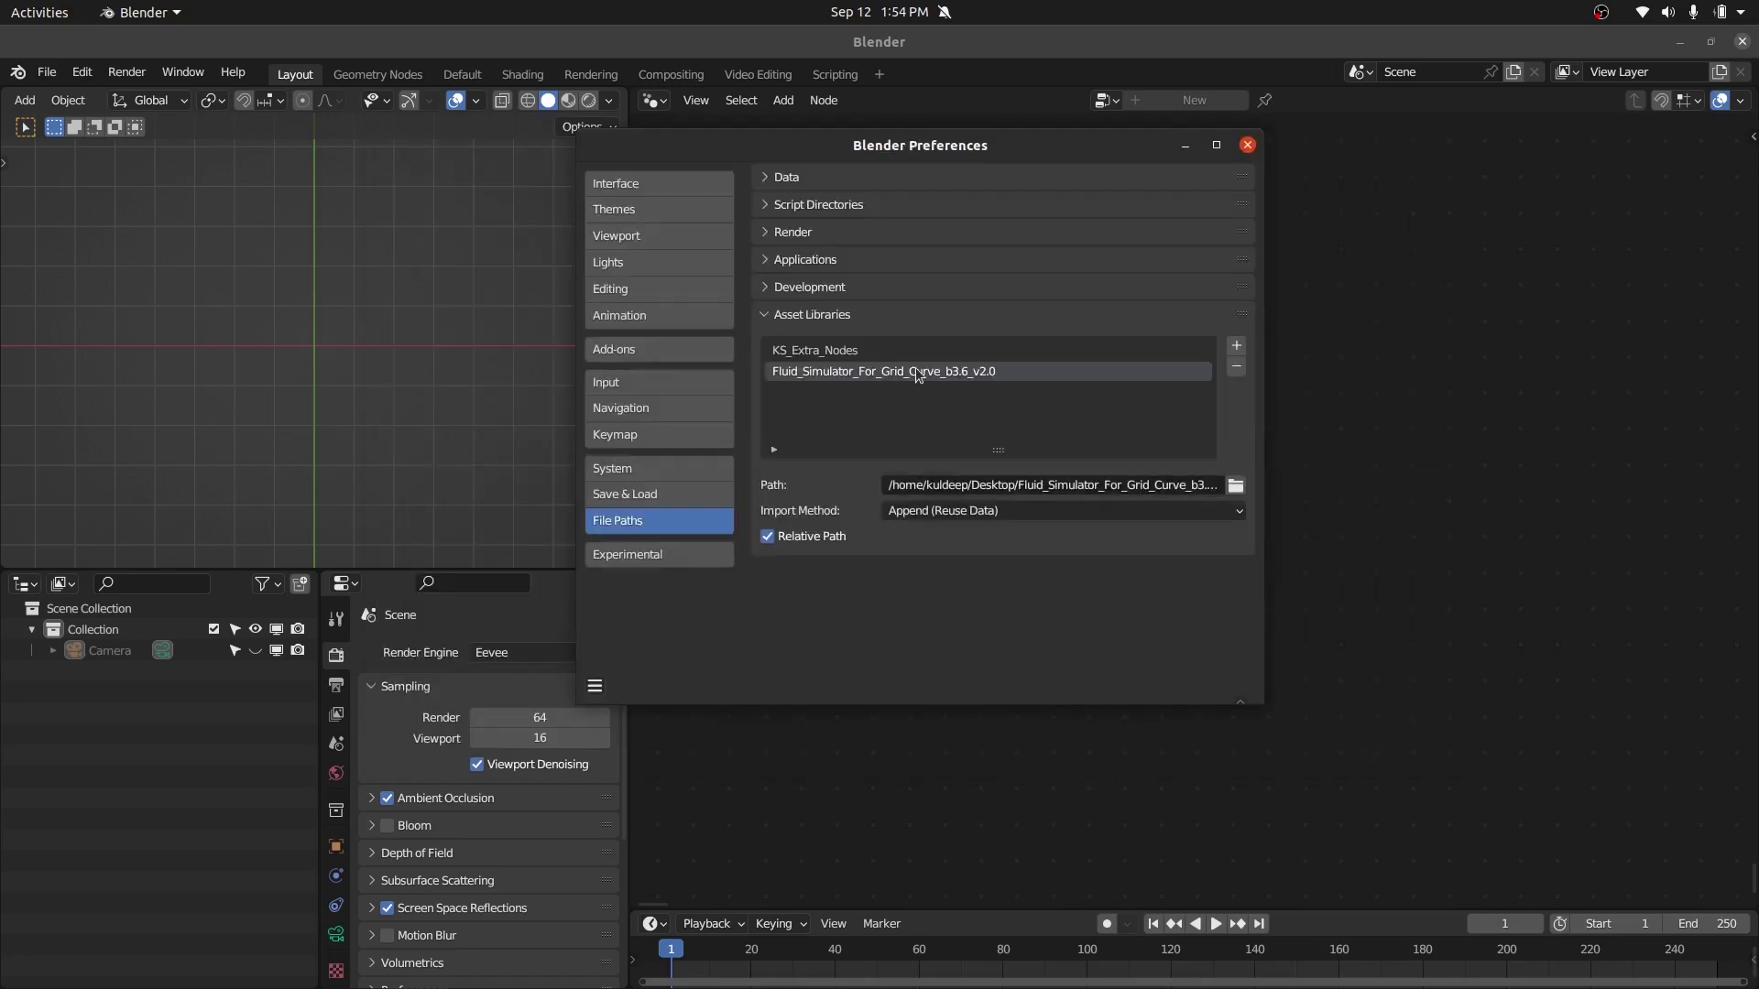
# - Save the preferences and close the Preferences window
pyautogui.click(594, 686)
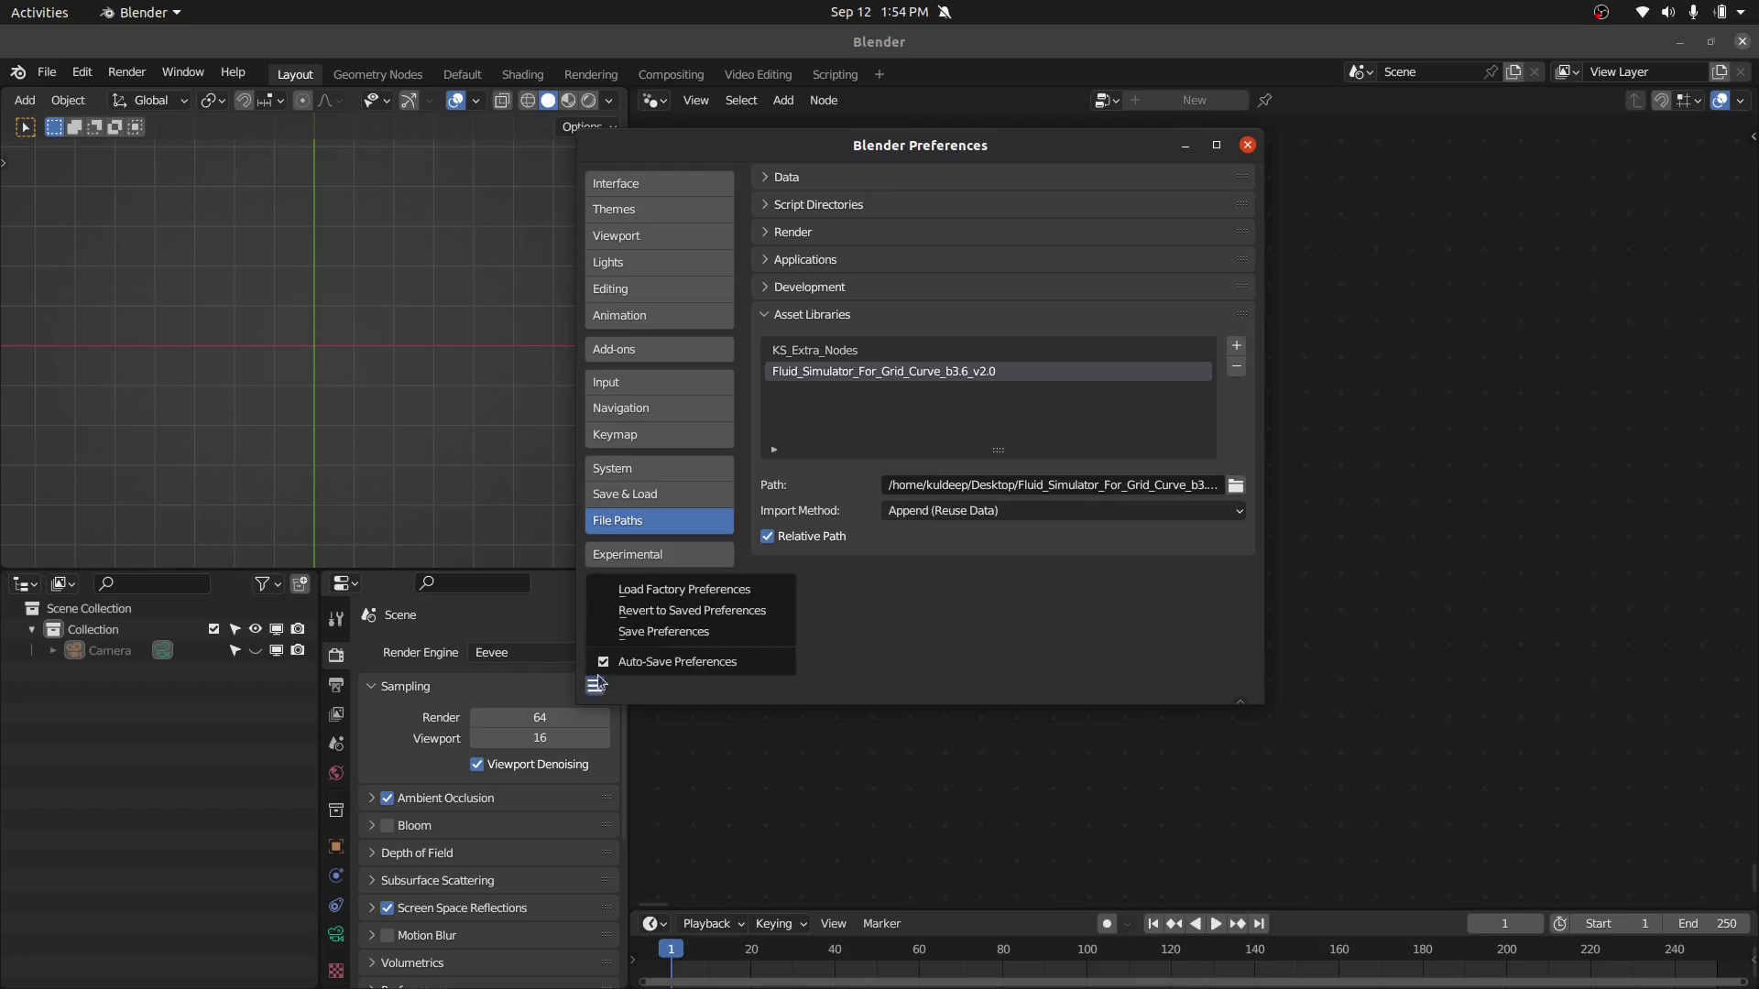
pyautogui.click(633, 631)
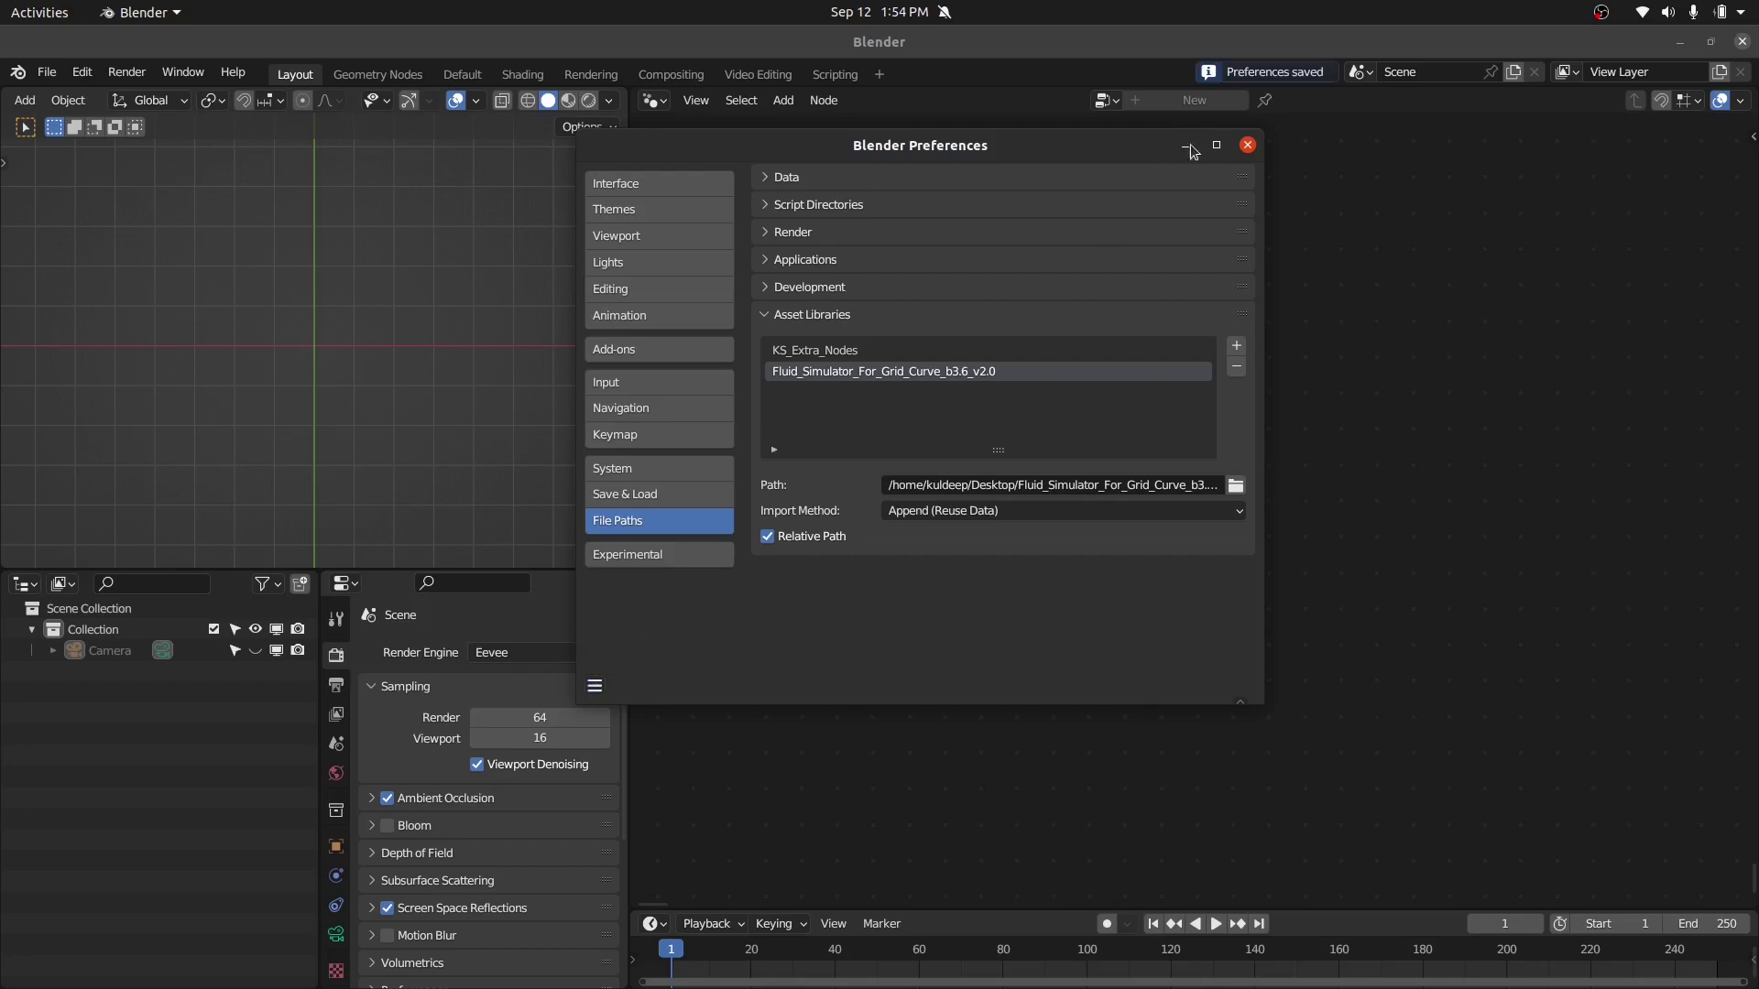
pyautogui.click(1246, 144)
pyautogui.click(657, 104)
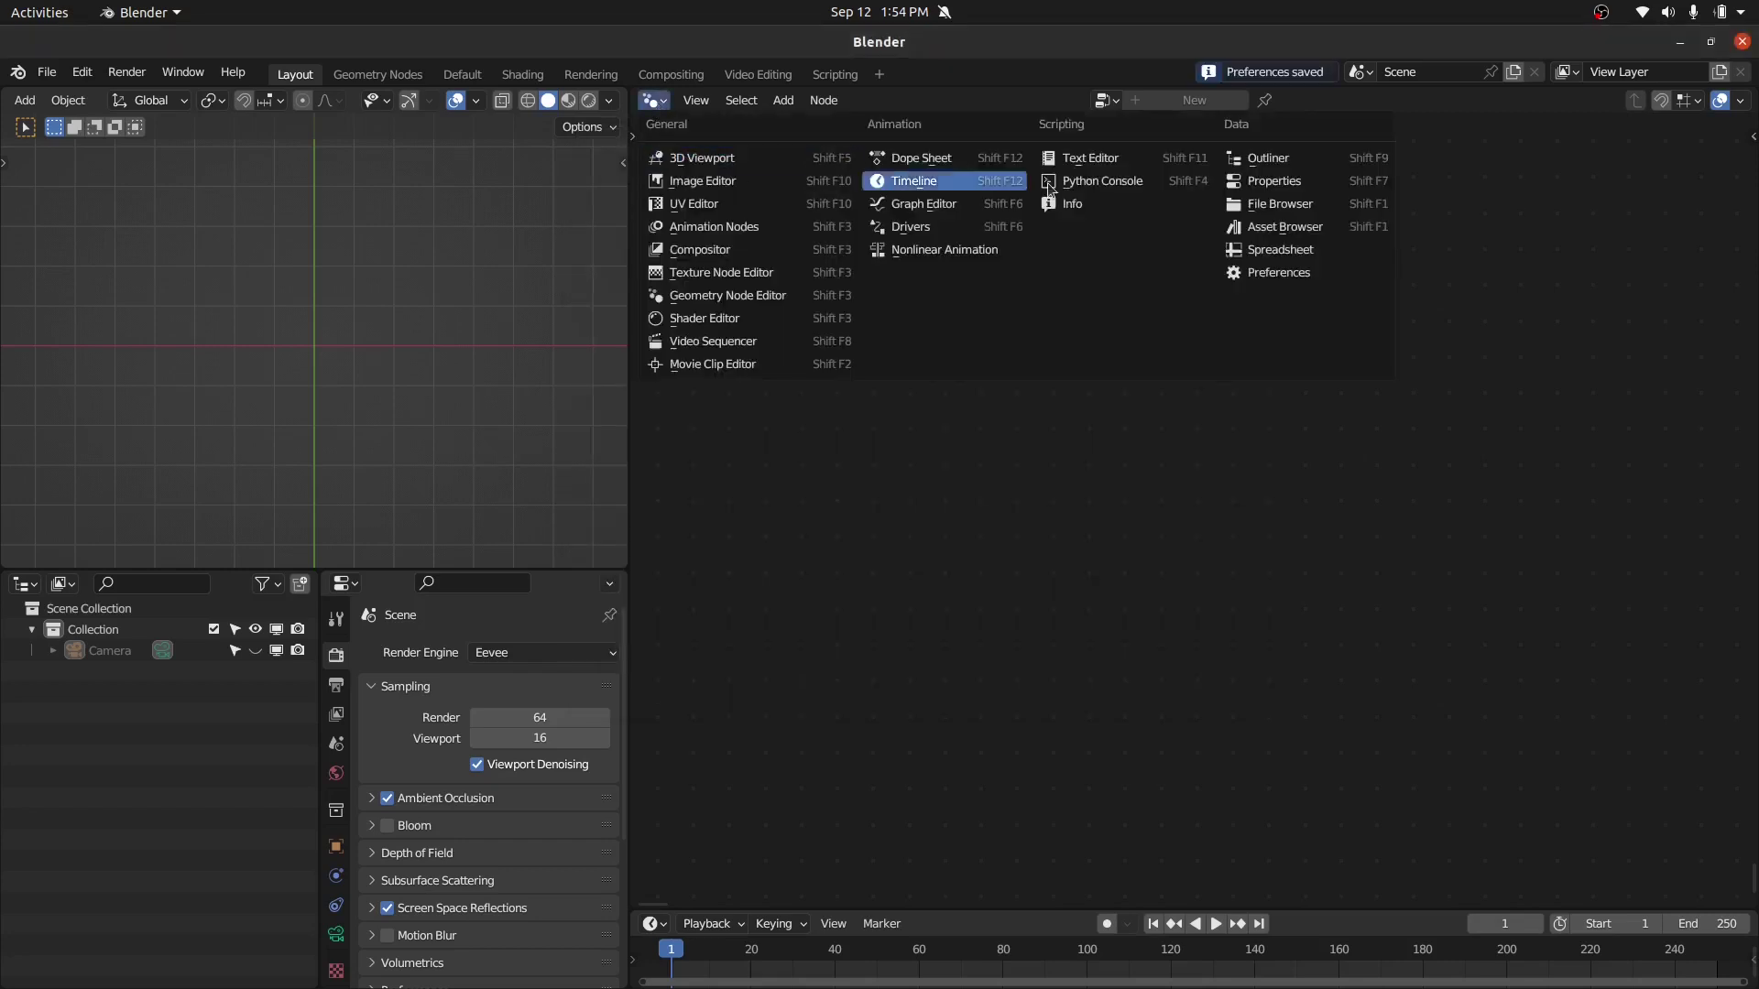
# - In the Asset Browser's KS Tools > Fluid Simulator > Grid-Curve catalog, drag KS_Fluid_Simulator_For_Grid_Curve_Object into the scene
pyautogui.click(1301, 229)
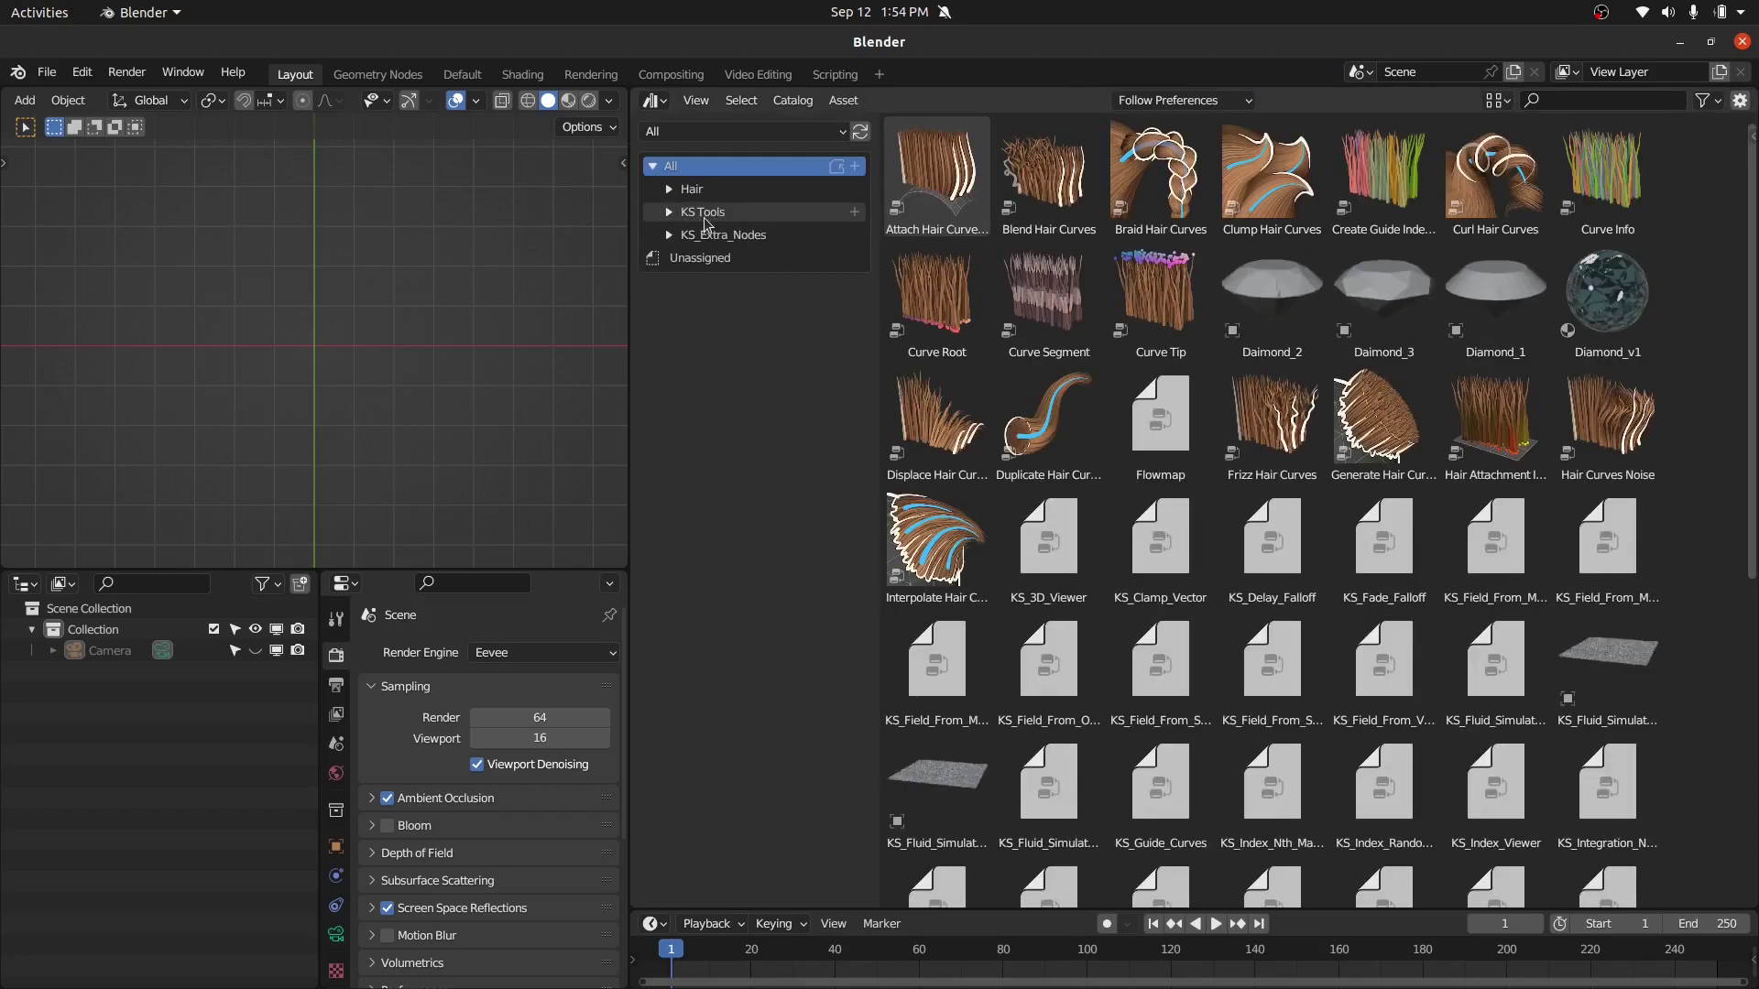
pyautogui.click(714, 212)
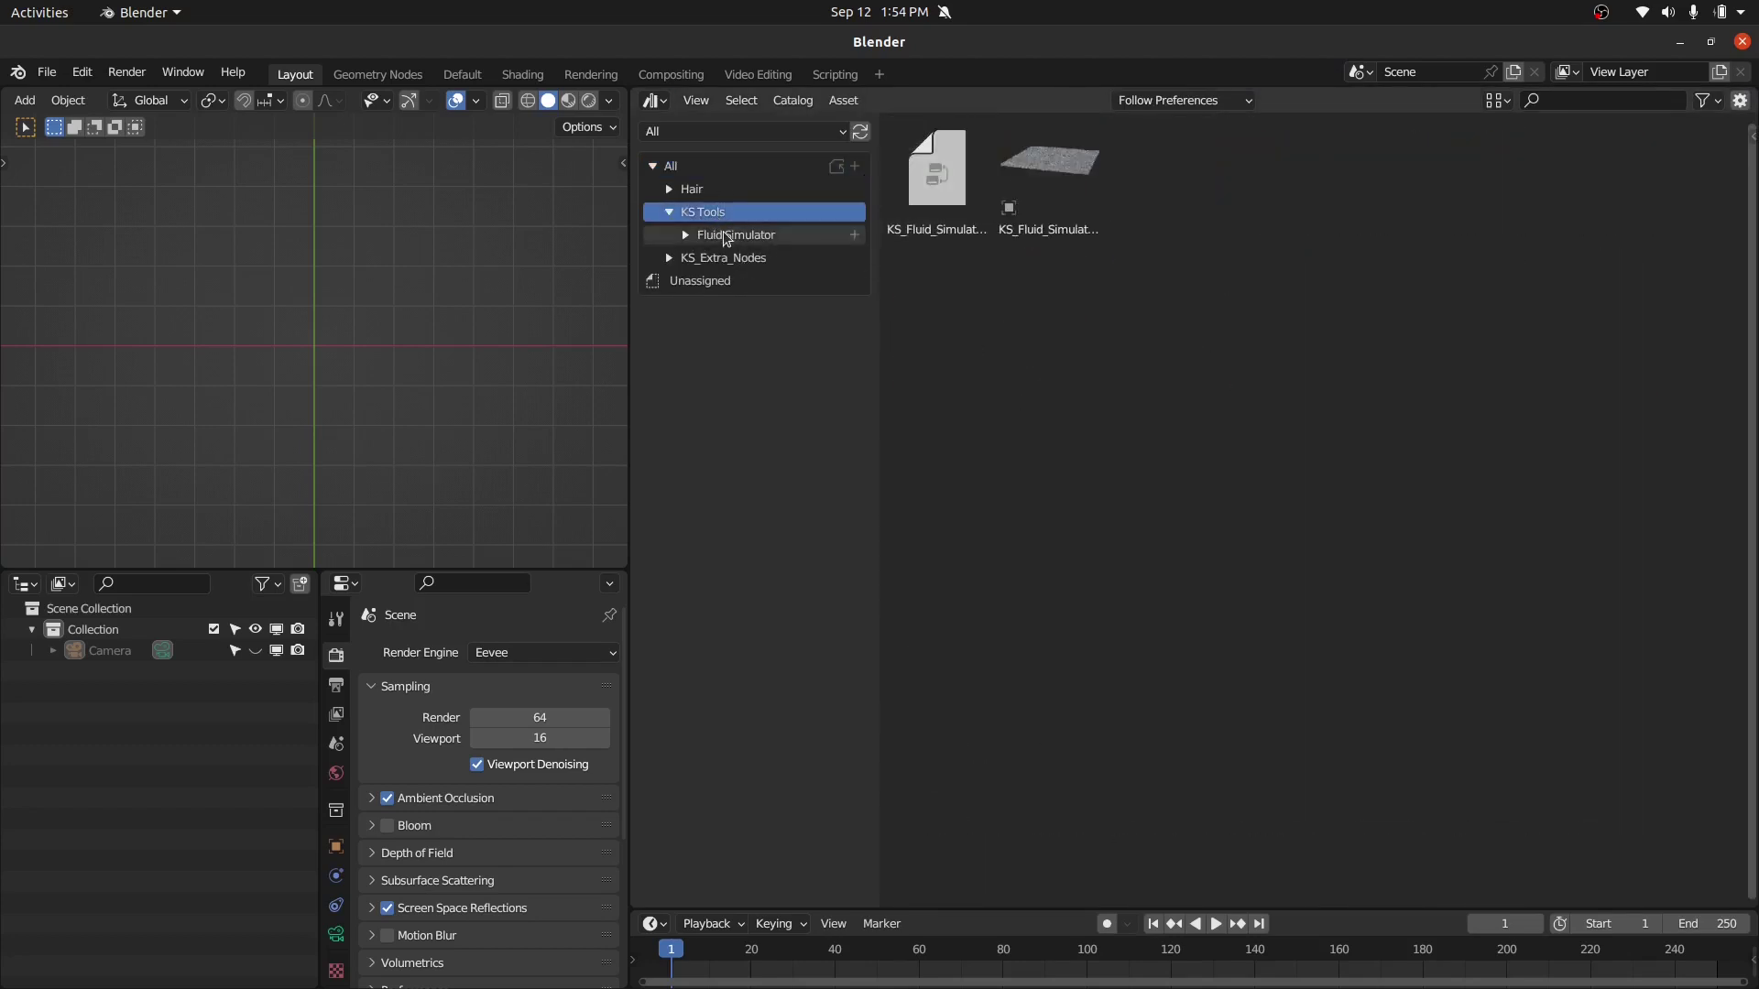
pyautogui.click(723, 233)
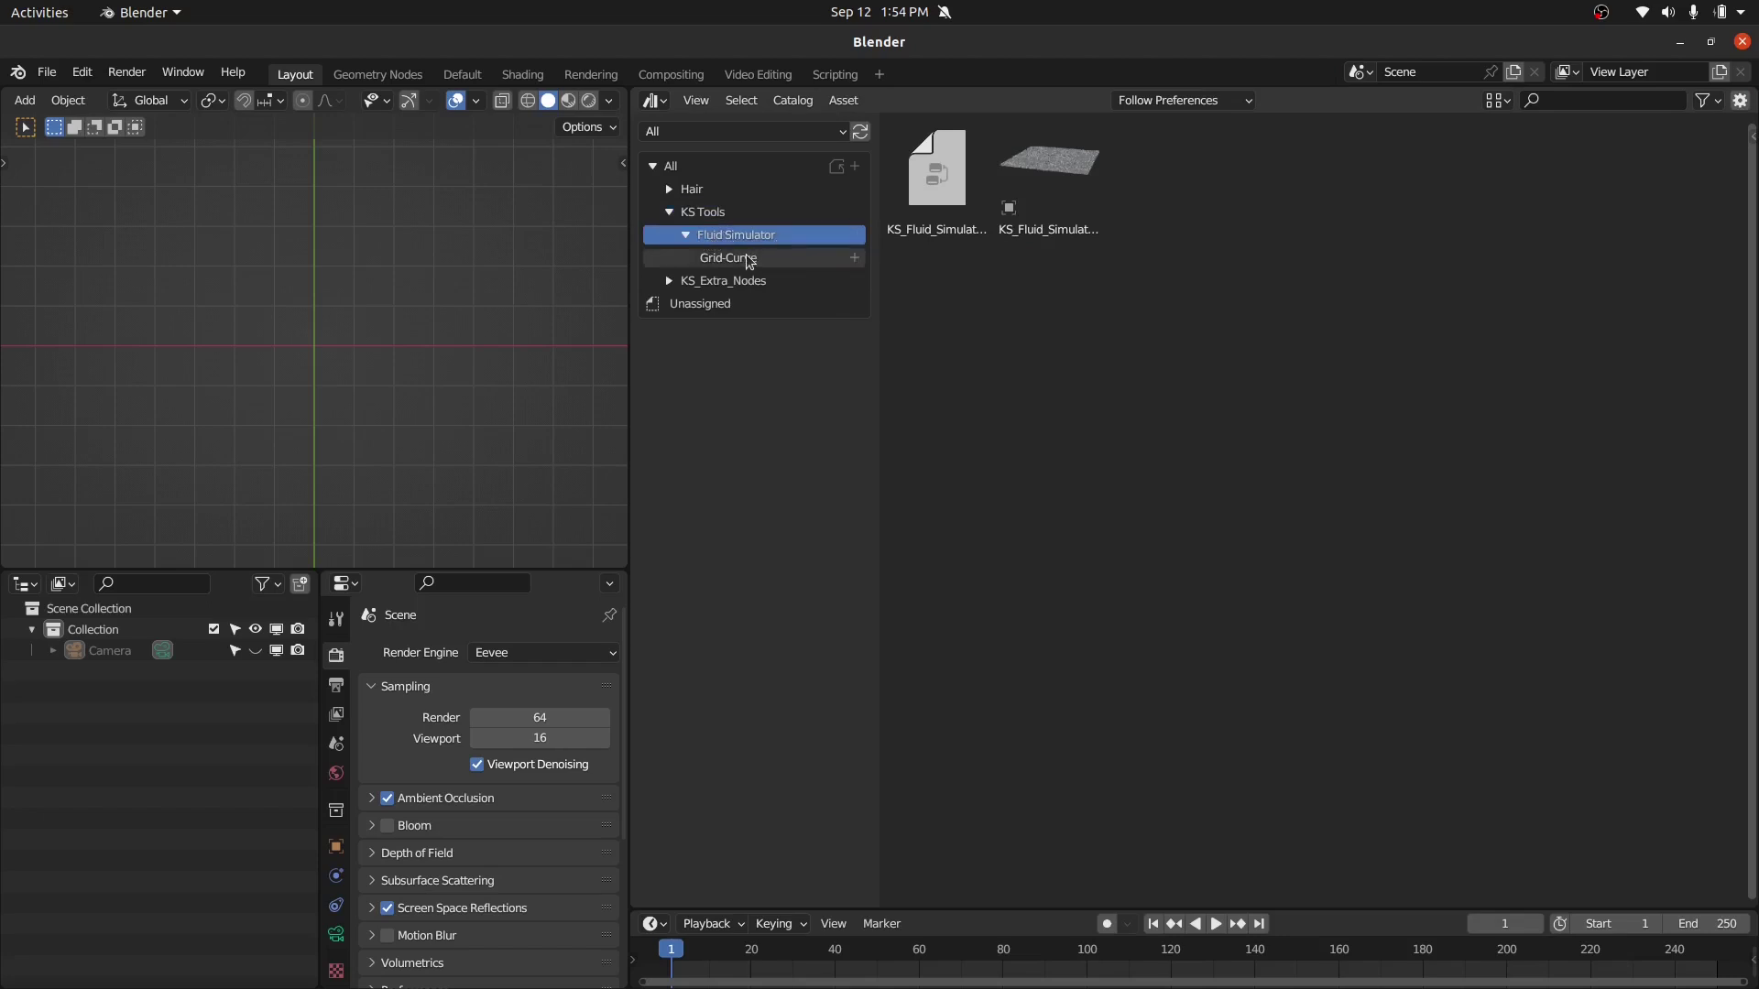
pyautogui.click(748, 261)
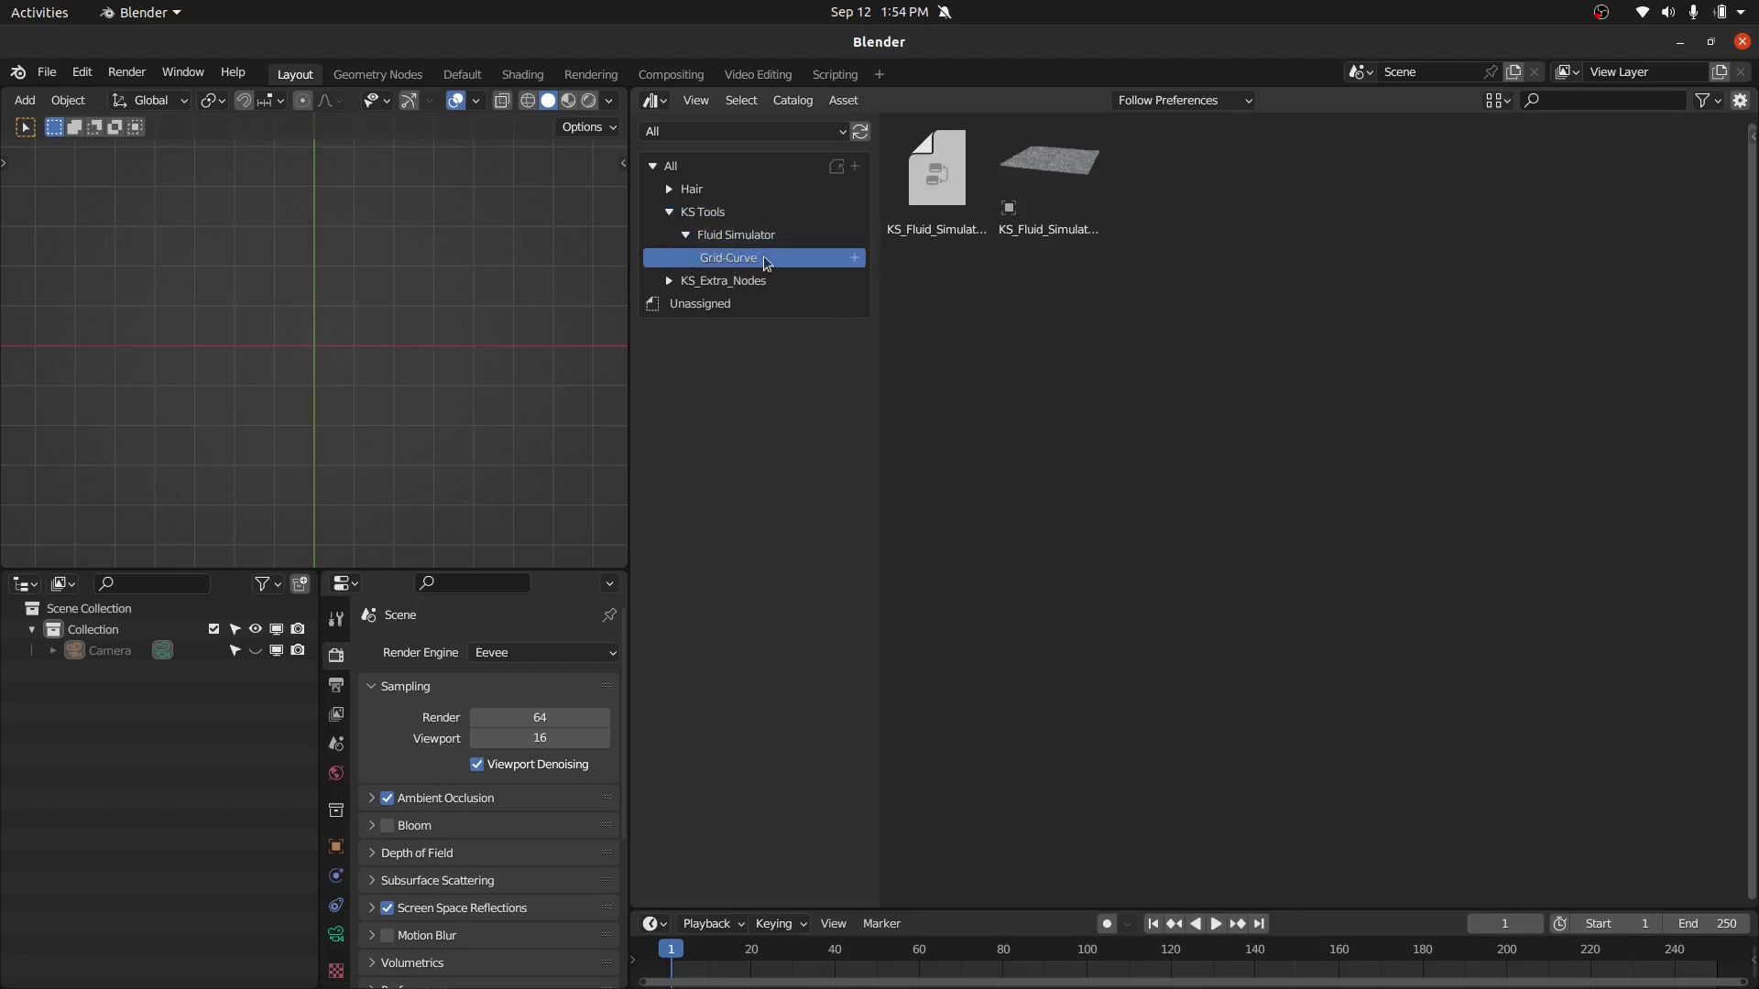
pyautogui.moveTo(933, 283); pyautogui.dragTo(967, 174)
pyautogui.moveTo(1016, 342); pyautogui.dragTo(316, 352)
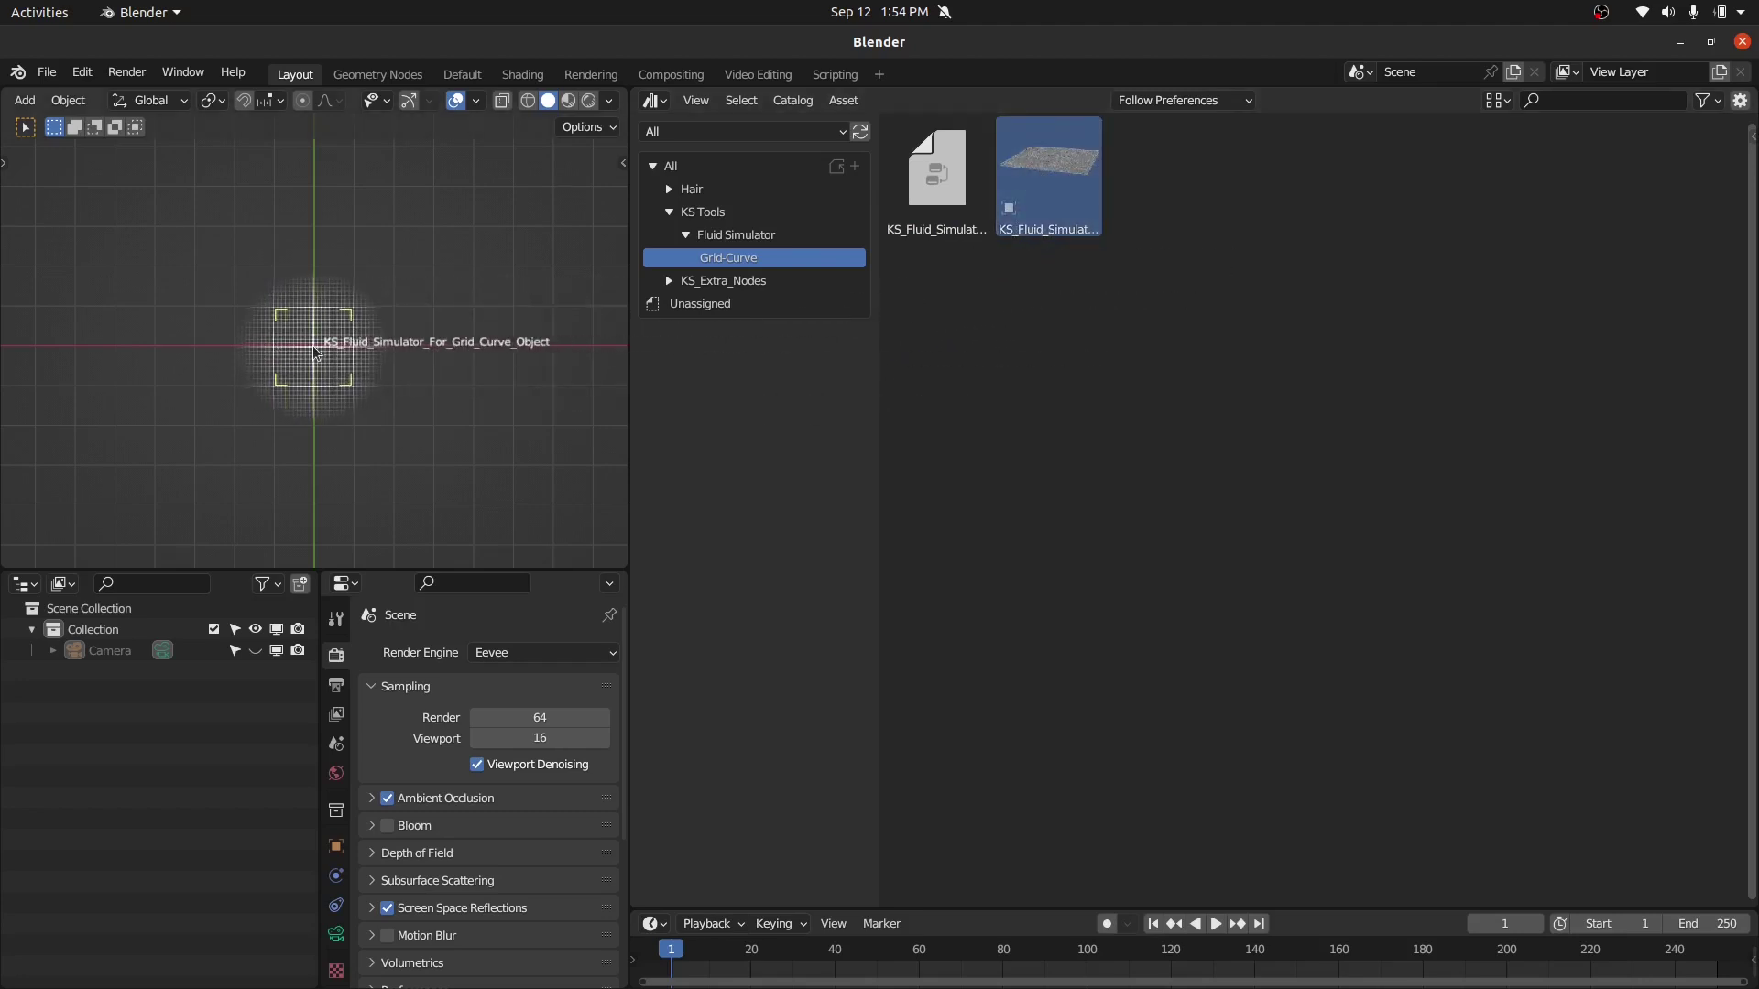
# - Drop the fluid simulator at the origin, then select the fluid ring and show its modifiers
pyautogui.moveTo(320, 413); pyautogui.dragTo(313, 419)
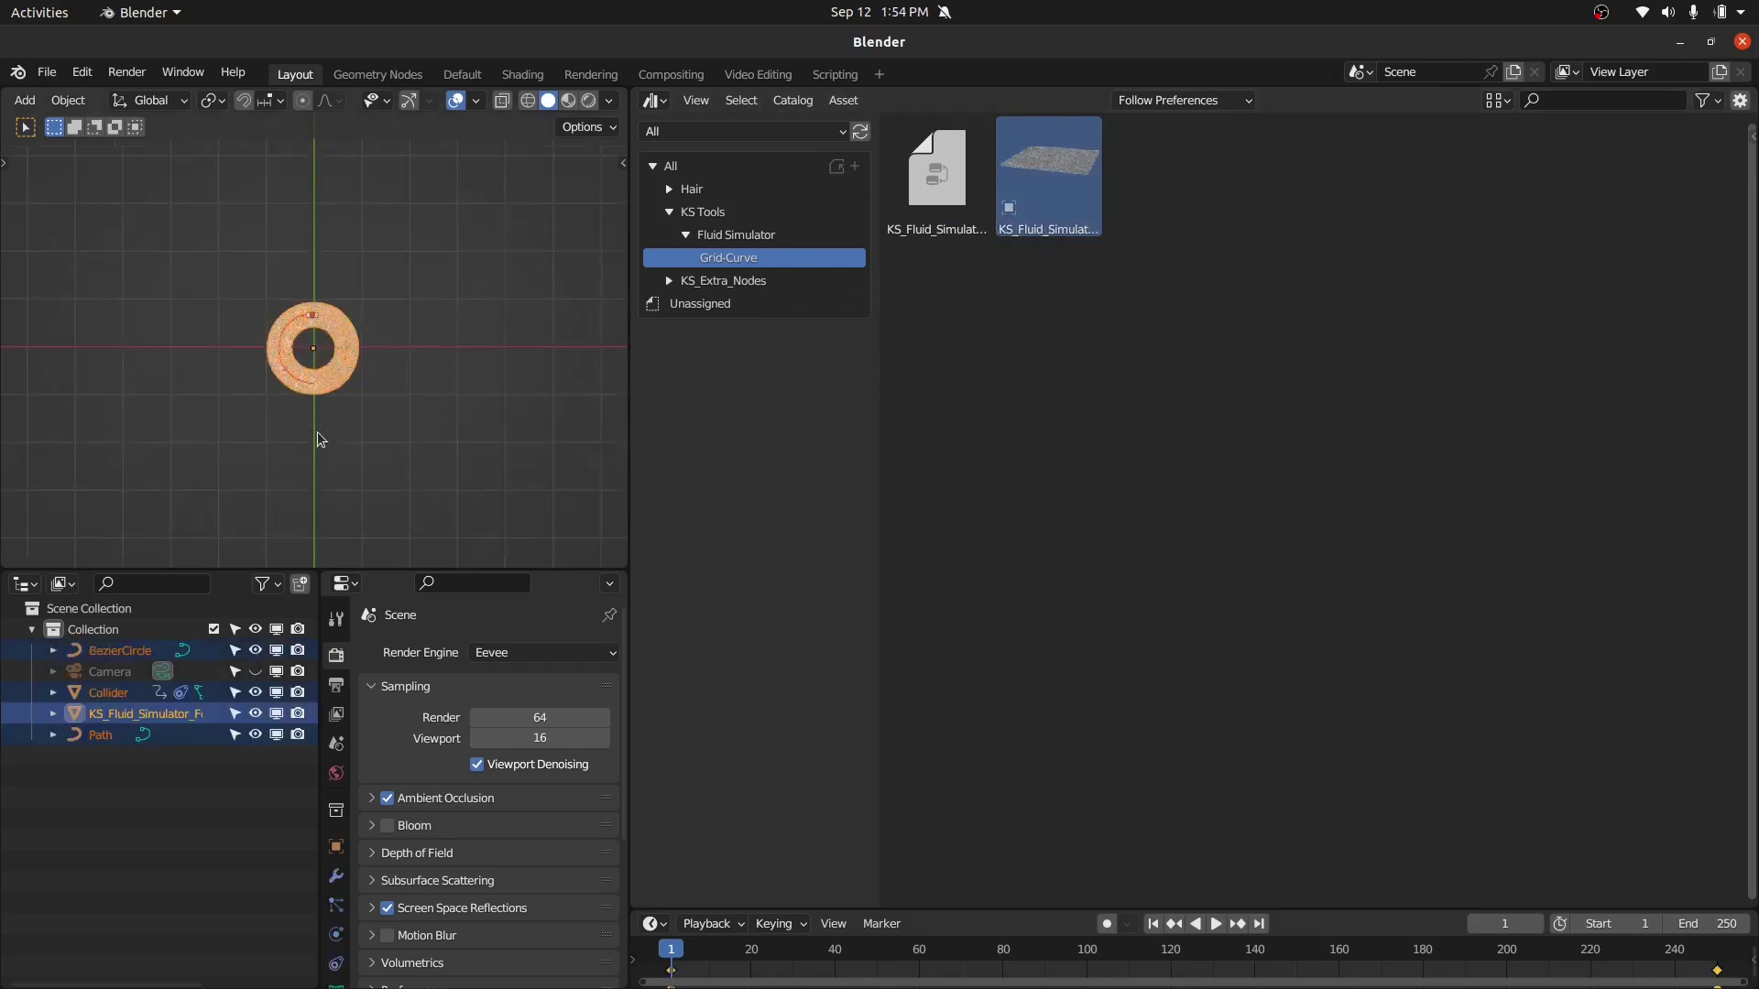
pyautogui.scroll(6, 316, 422)
pyautogui.moveTo(322, 438); pyautogui.dragTo(333, 368, button='middle')
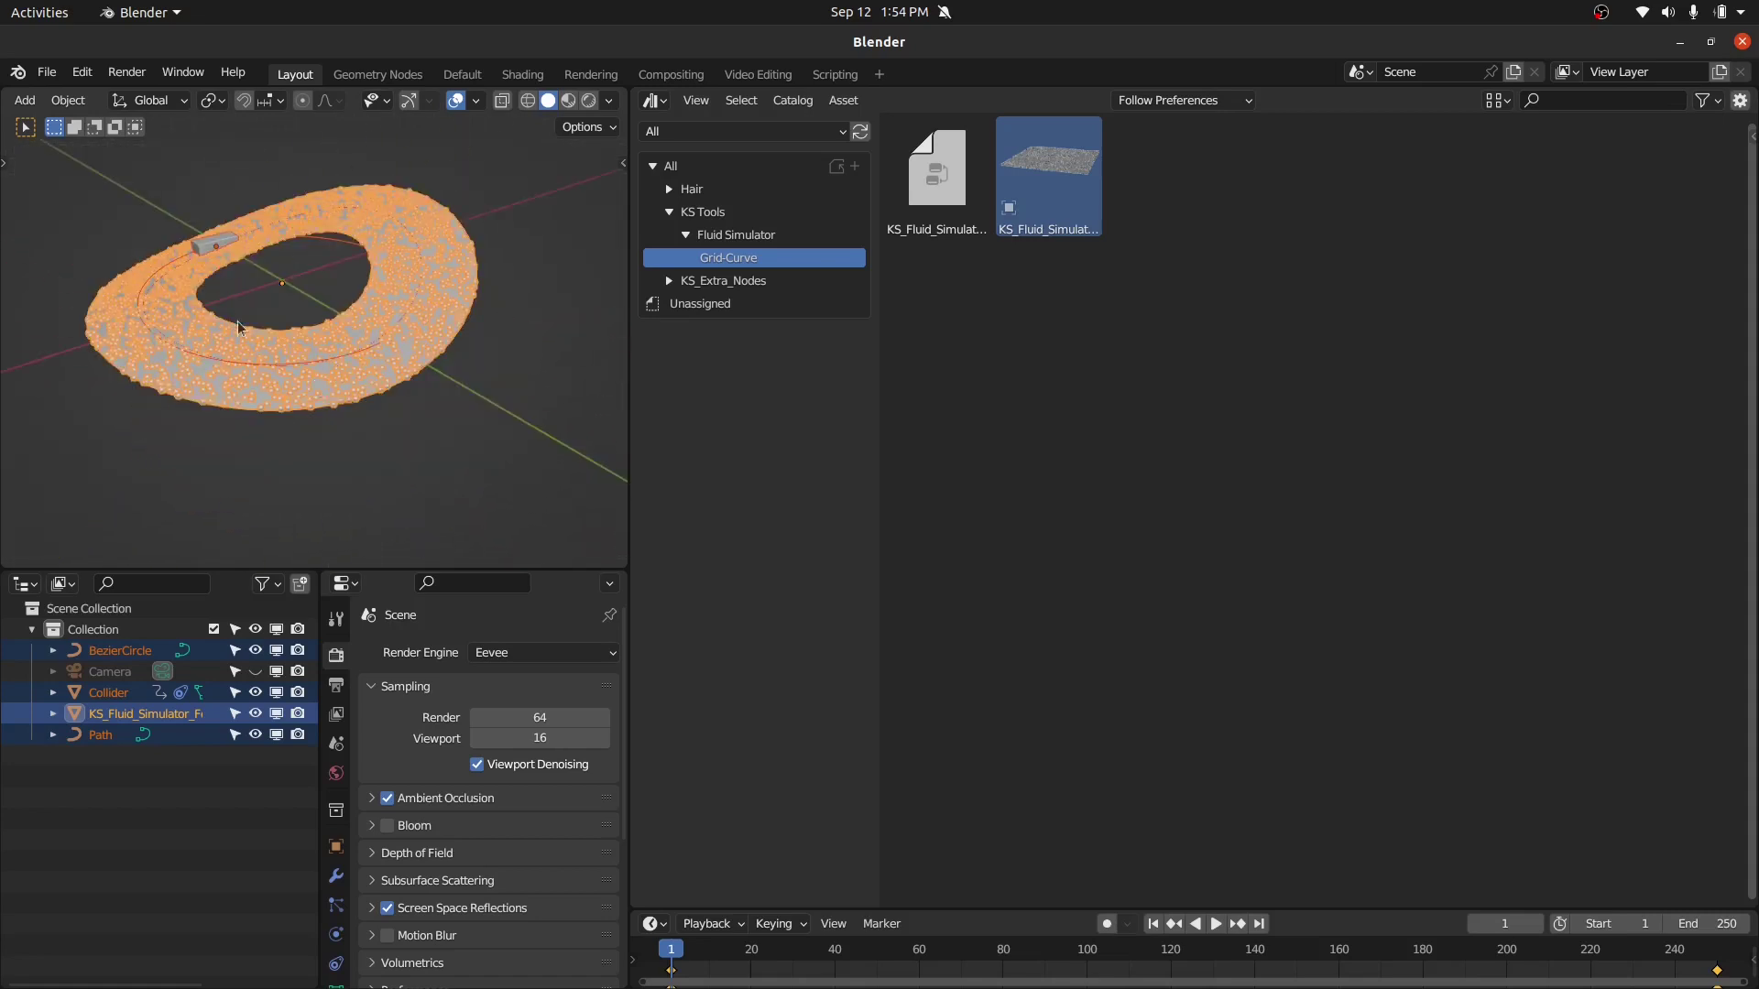
pyautogui.click(116, 652)
pyautogui.click(335, 877)
pyautogui.click(337, 399)
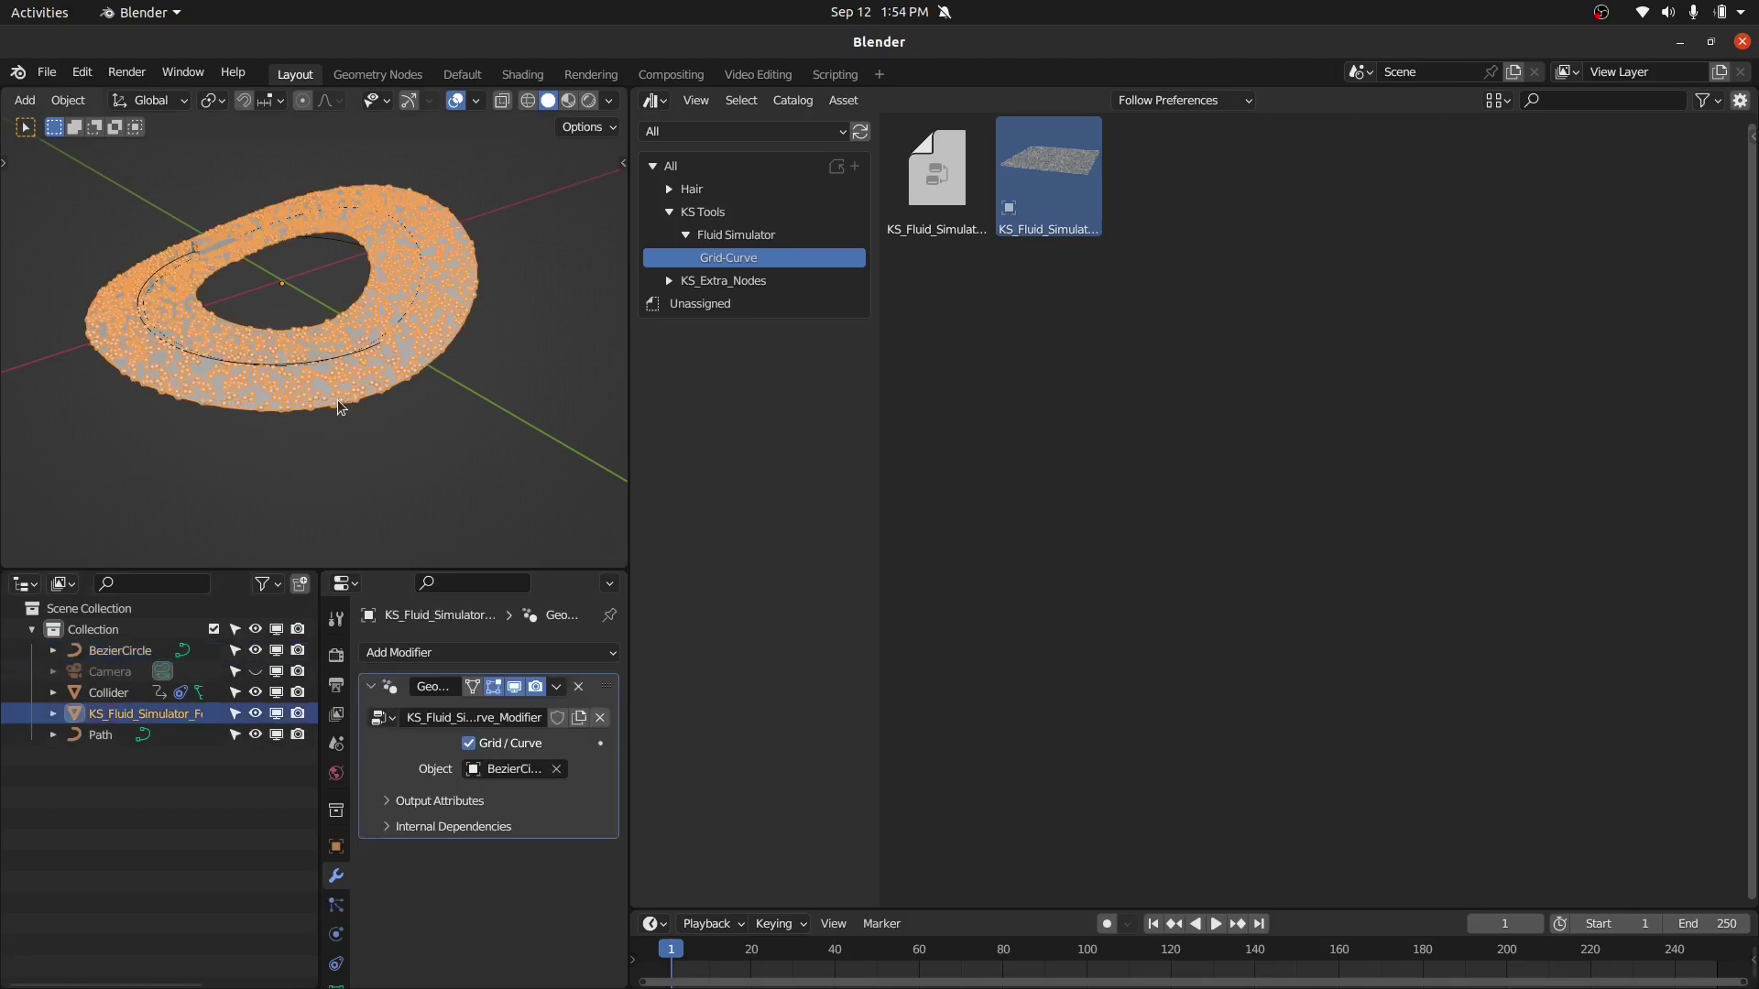
pyautogui.moveTo(381, 471); pyautogui.dragTo(421, 477, button='middle')
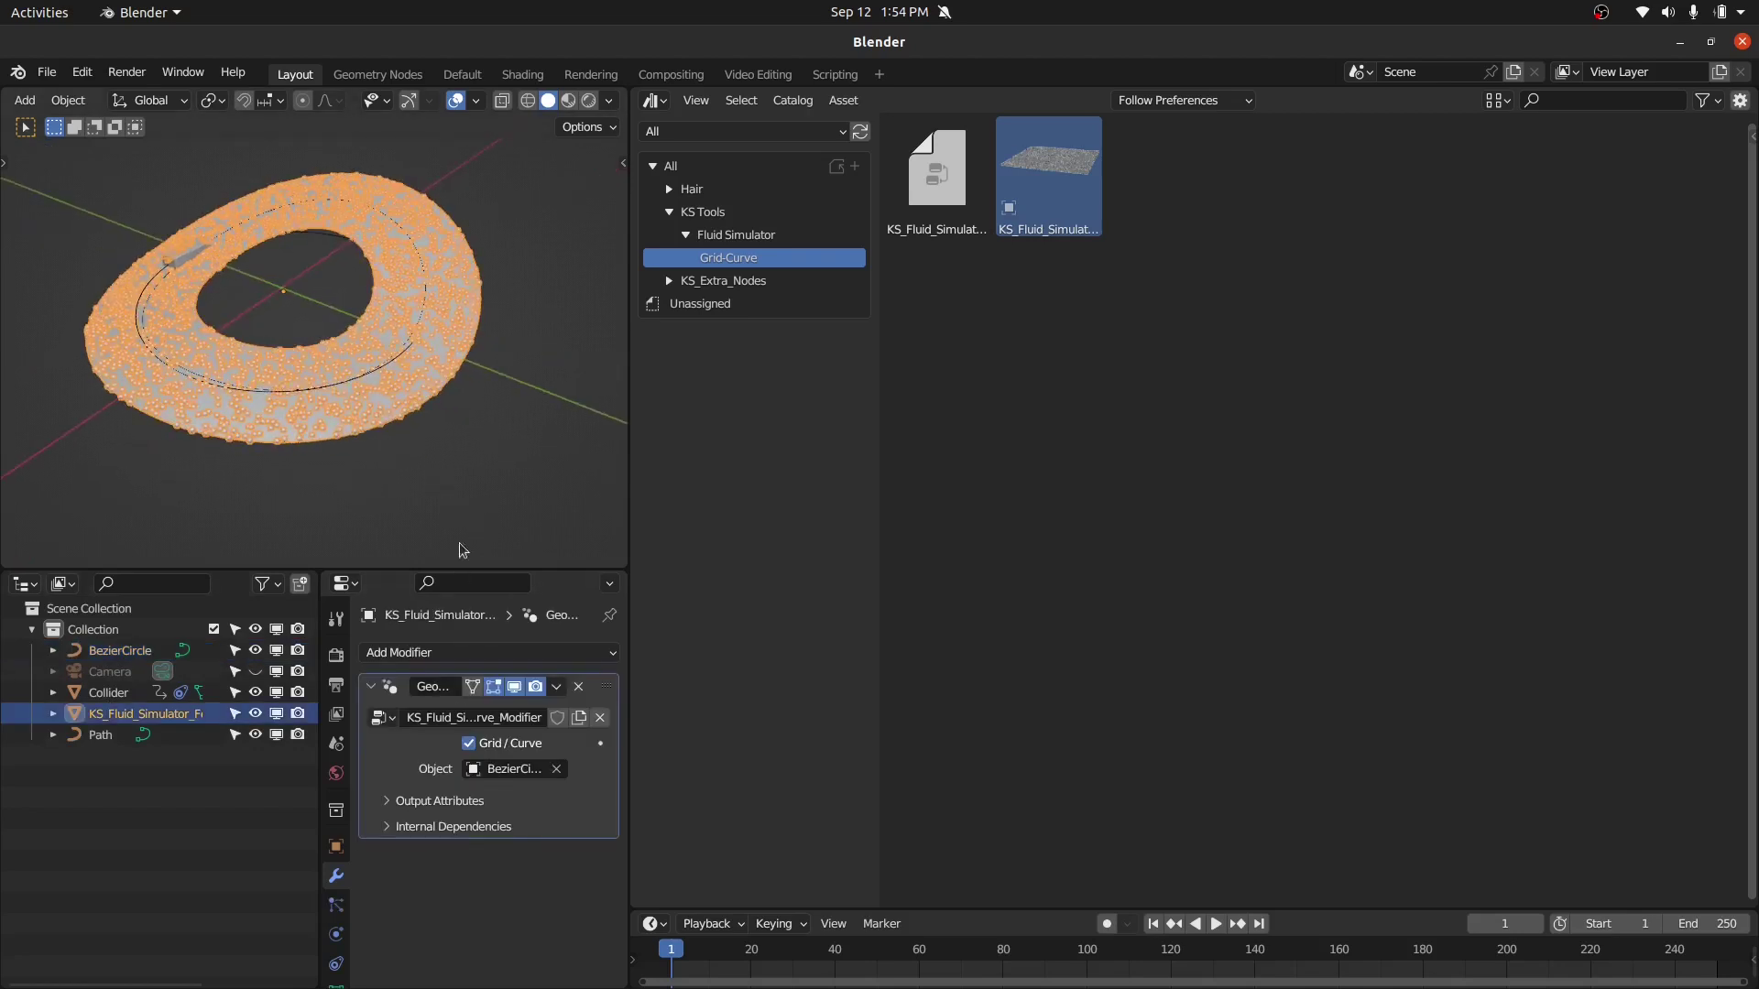
# - Toggle Grid / Curve off, on, then off again, and split the Asset Browser in two
pyautogui.click(481, 747)
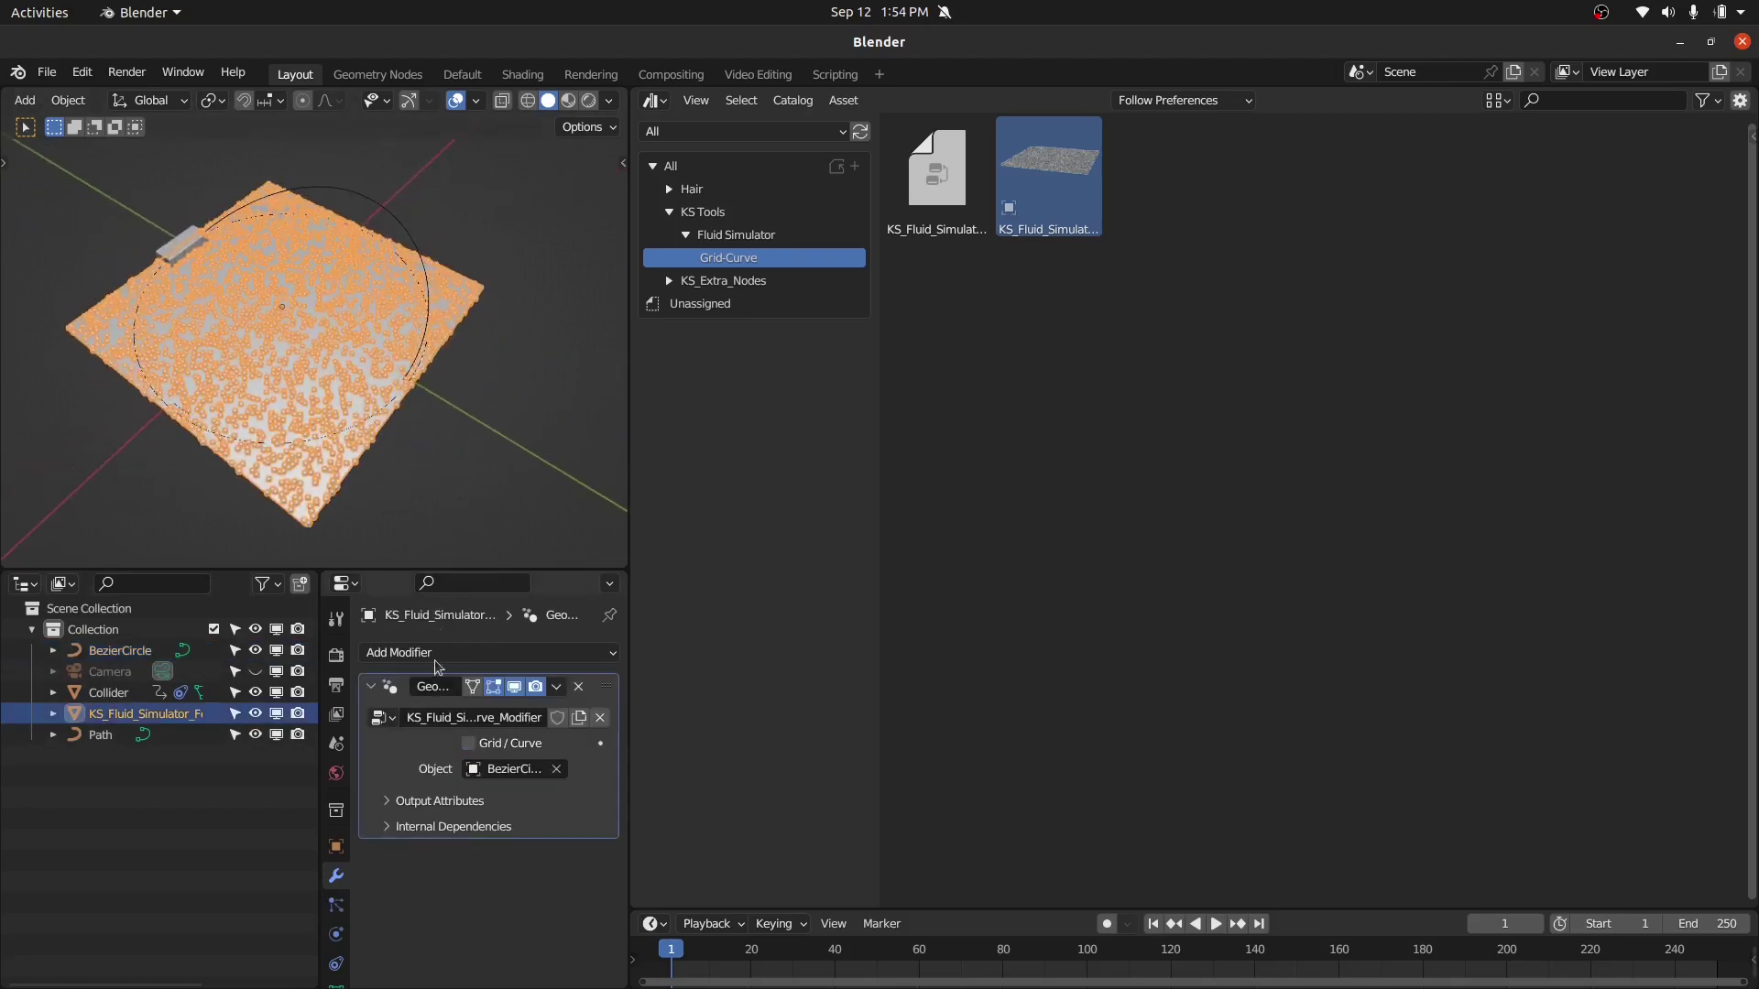
pyautogui.click(470, 746)
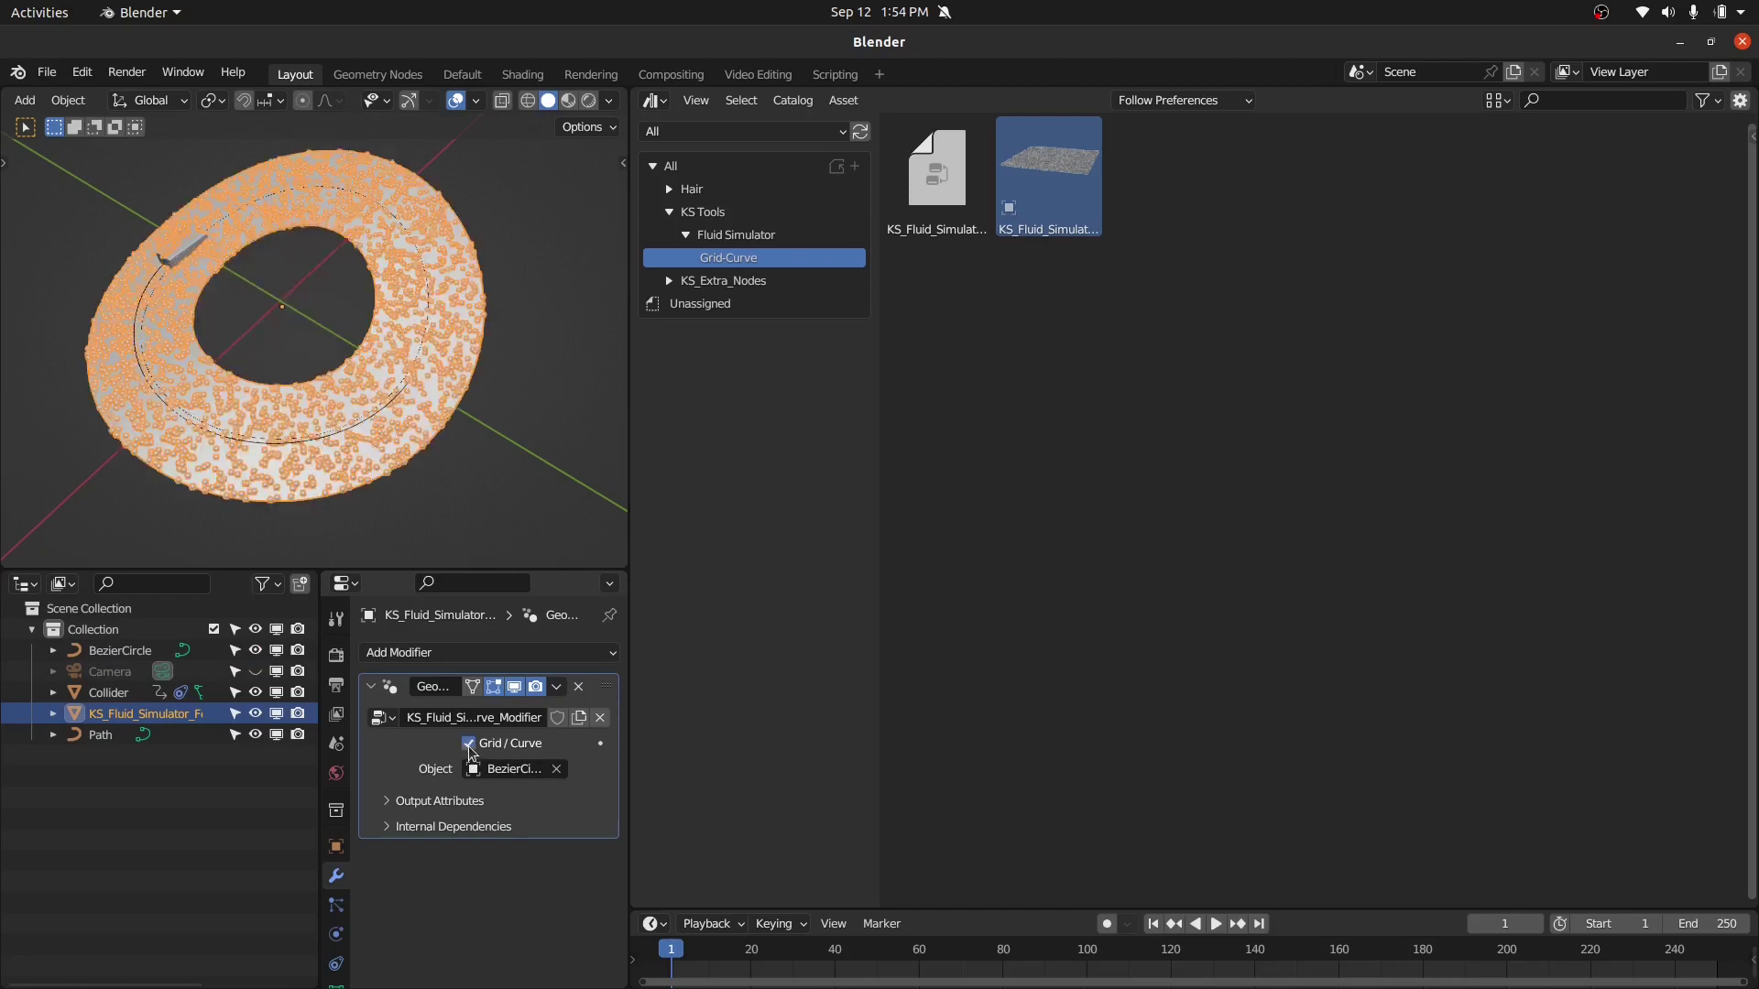
pyautogui.click(470, 746)
pyautogui.moveTo(632, 94); pyautogui.dragTo(627, 354)
# - Turn the lower area into a Geometry Node Editor framing the KS_Fluid_Simulator_For_Grid_Curve_Modifier tree
pyautogui.click(653, 365)
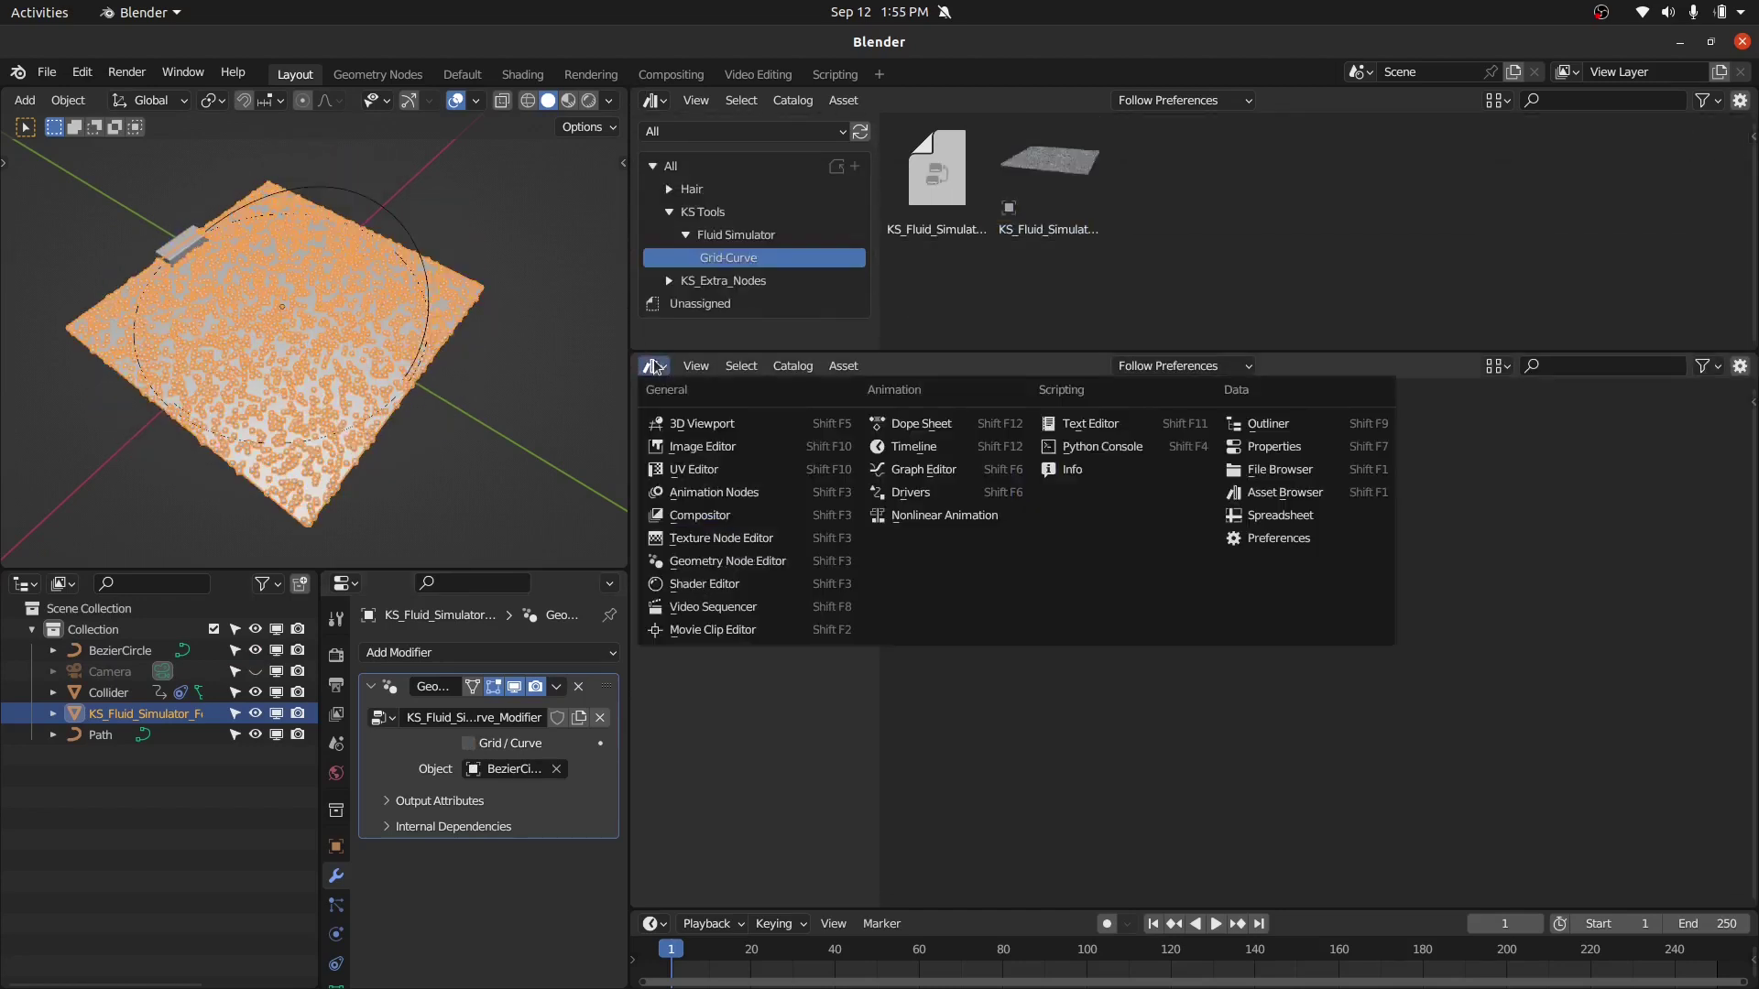
pyautogui.click(728, 561)
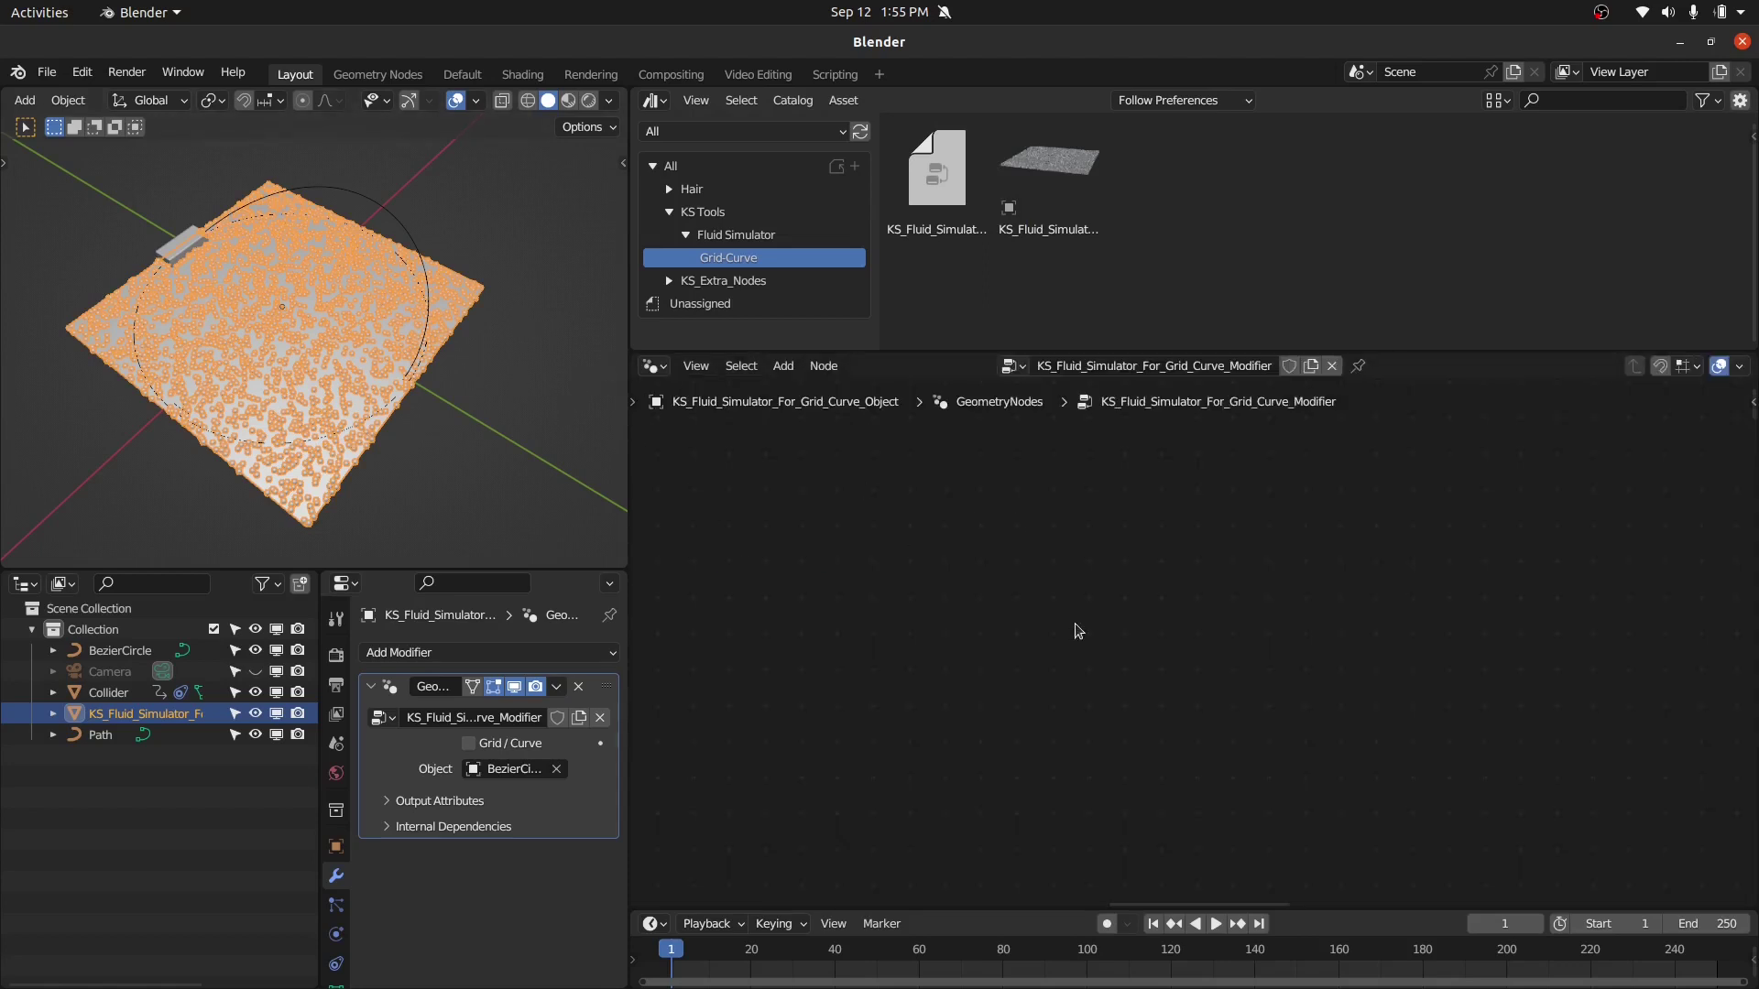
pyautogui.press('Home')
pyautogui.moveTo(869, 715); pyautogui.dragTo(965, 579, button='middle')
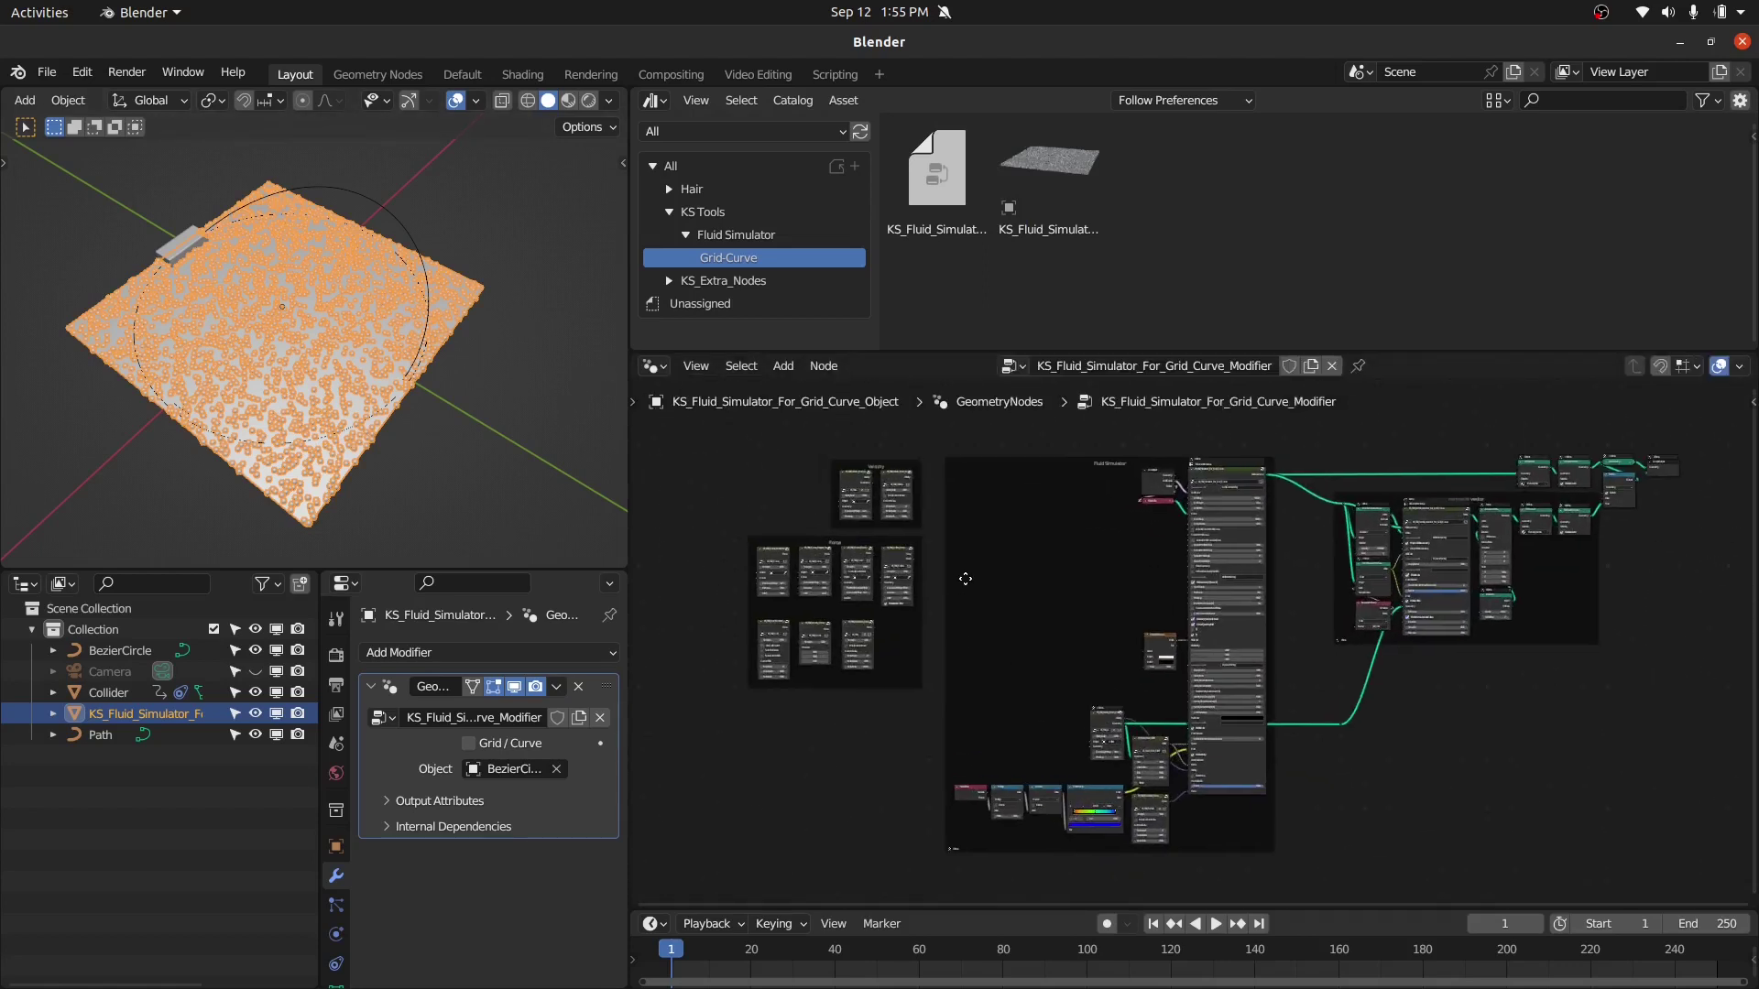
pyautogui.moveTo(716, 442); pyautogui.dragTo(936, 707)
# - Inspect the Fluid Simulator and Particle Advector frames full screen, then switch to Material Preview
pyautogui.hotkey('ctrl', 'space')
pyautogui.click(883, 846)
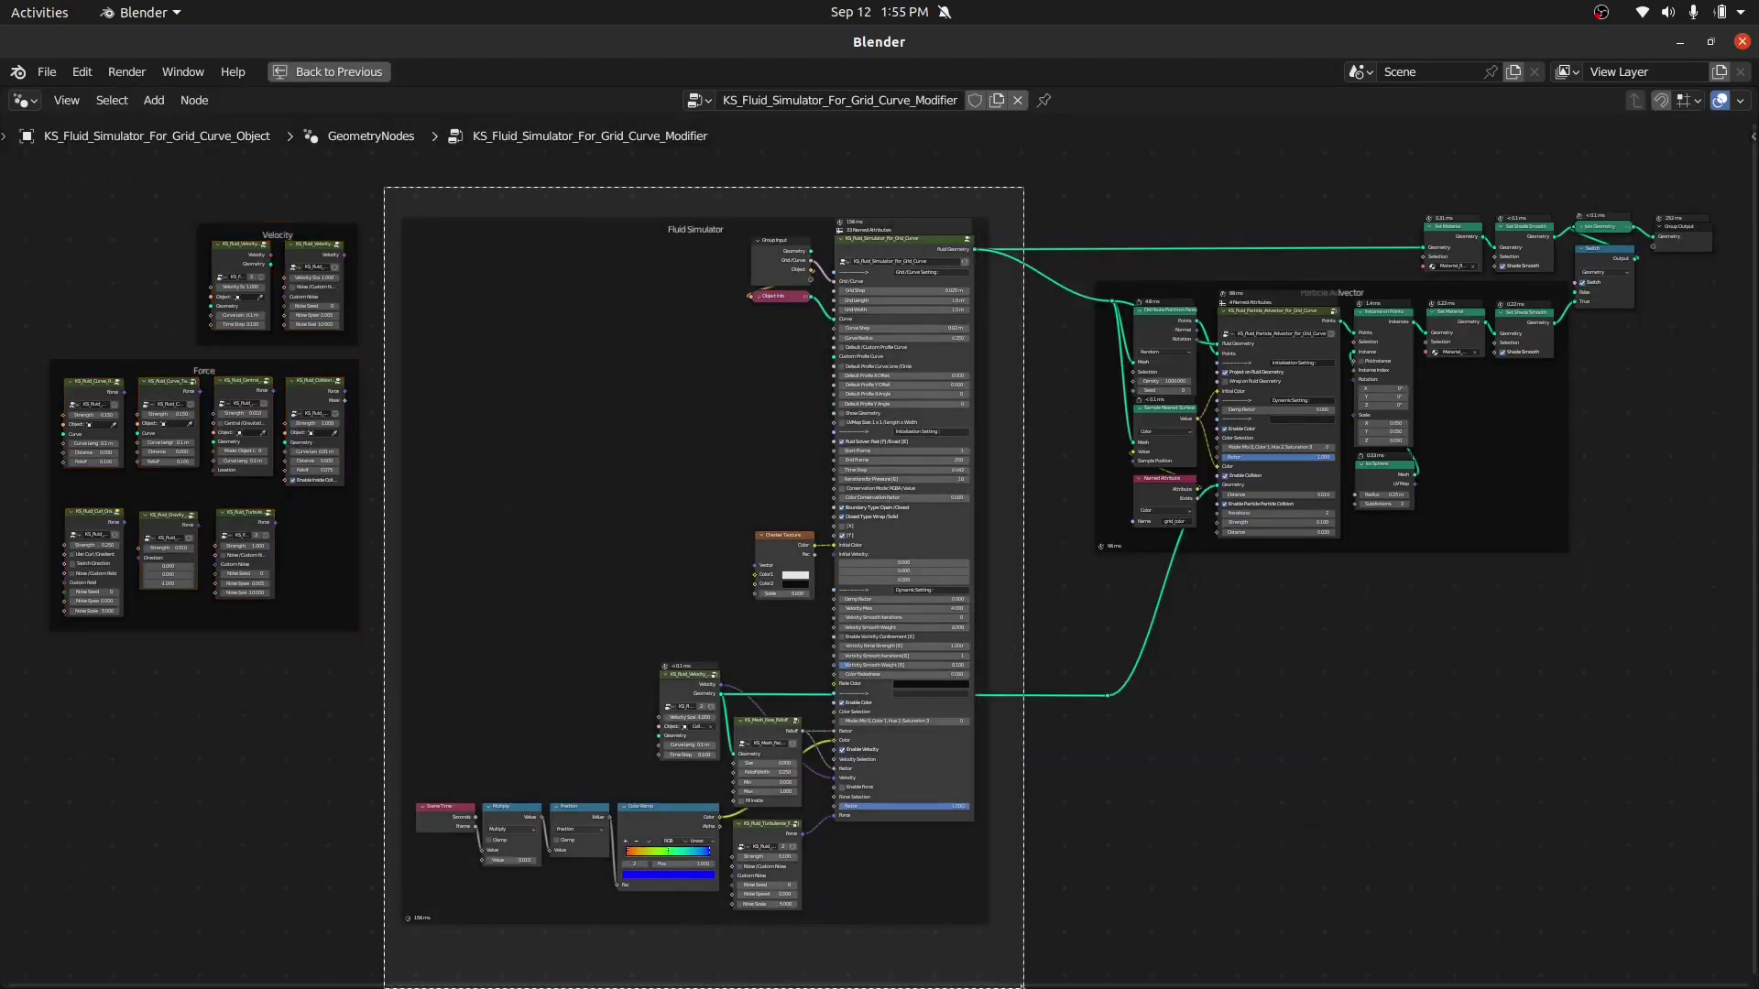
pyautogui.moveTo(1052, 213); pyautogui.dragTo(1568, 607)
pyautogui.hotkey('ctrl', 'space')
pyautogui.press('z')
pyautogui.click(262, 263)
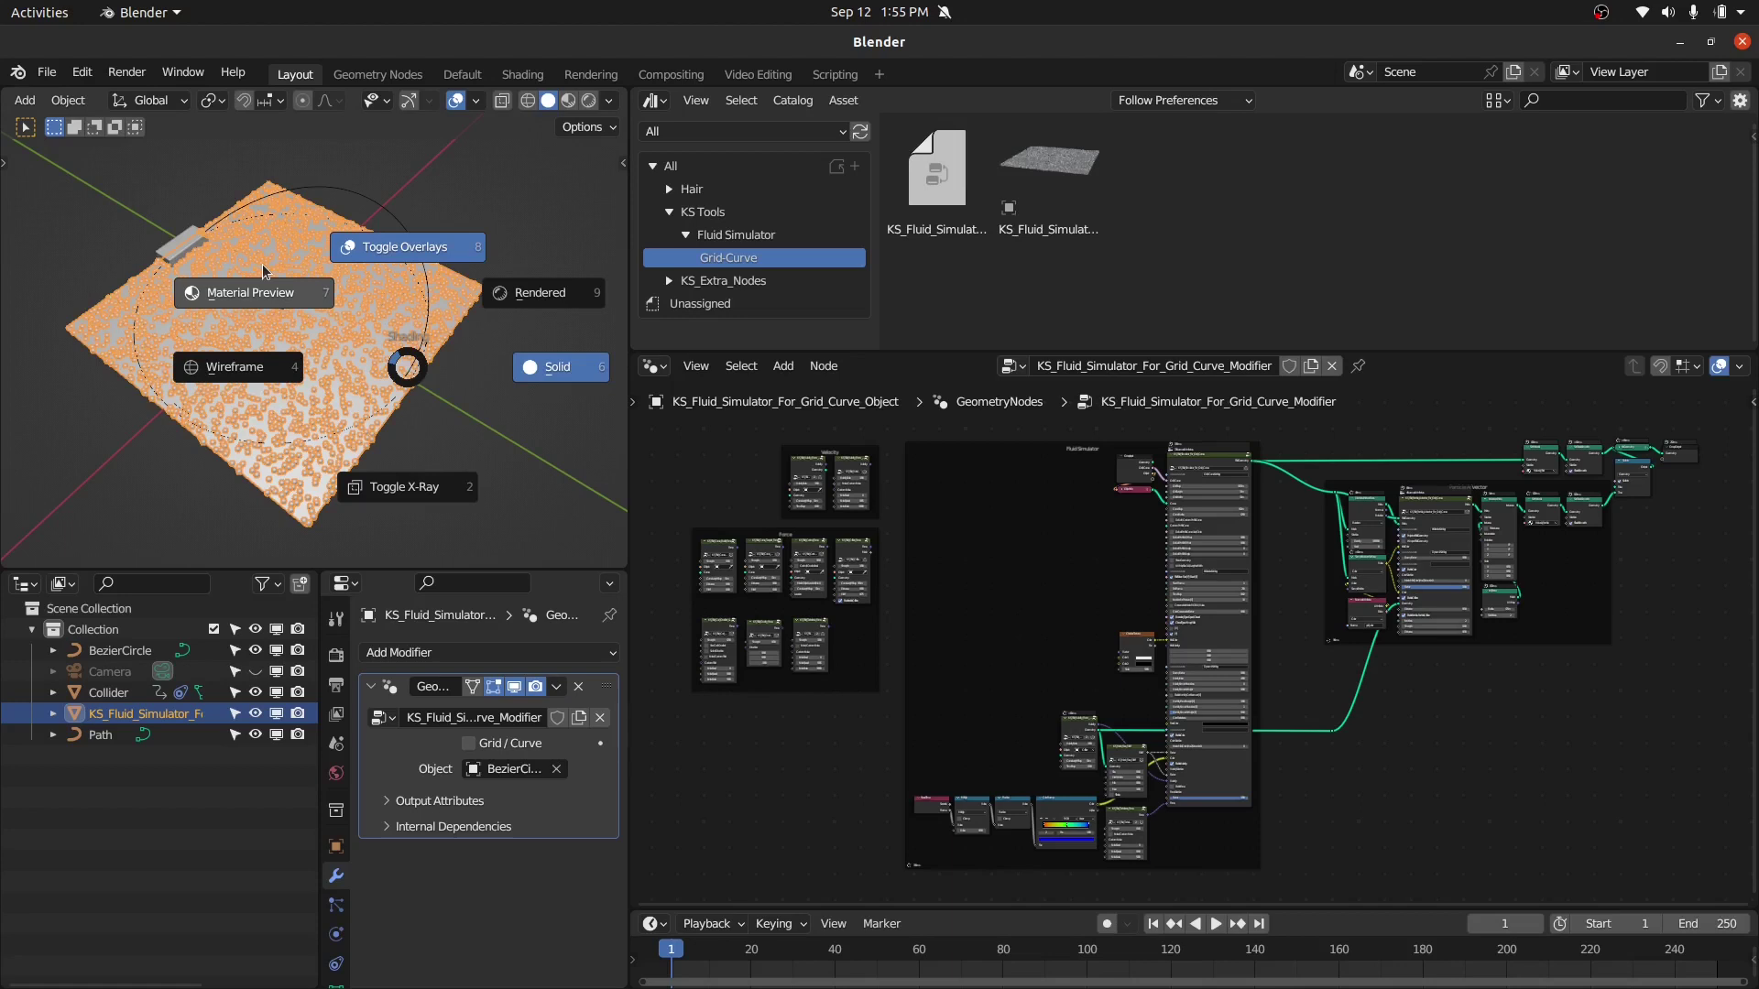
# - Deselect the fluid, play the simulation across the checker plane, stop it, and rewind to frame 1
pyautogui.hotkey('alt', 'a')
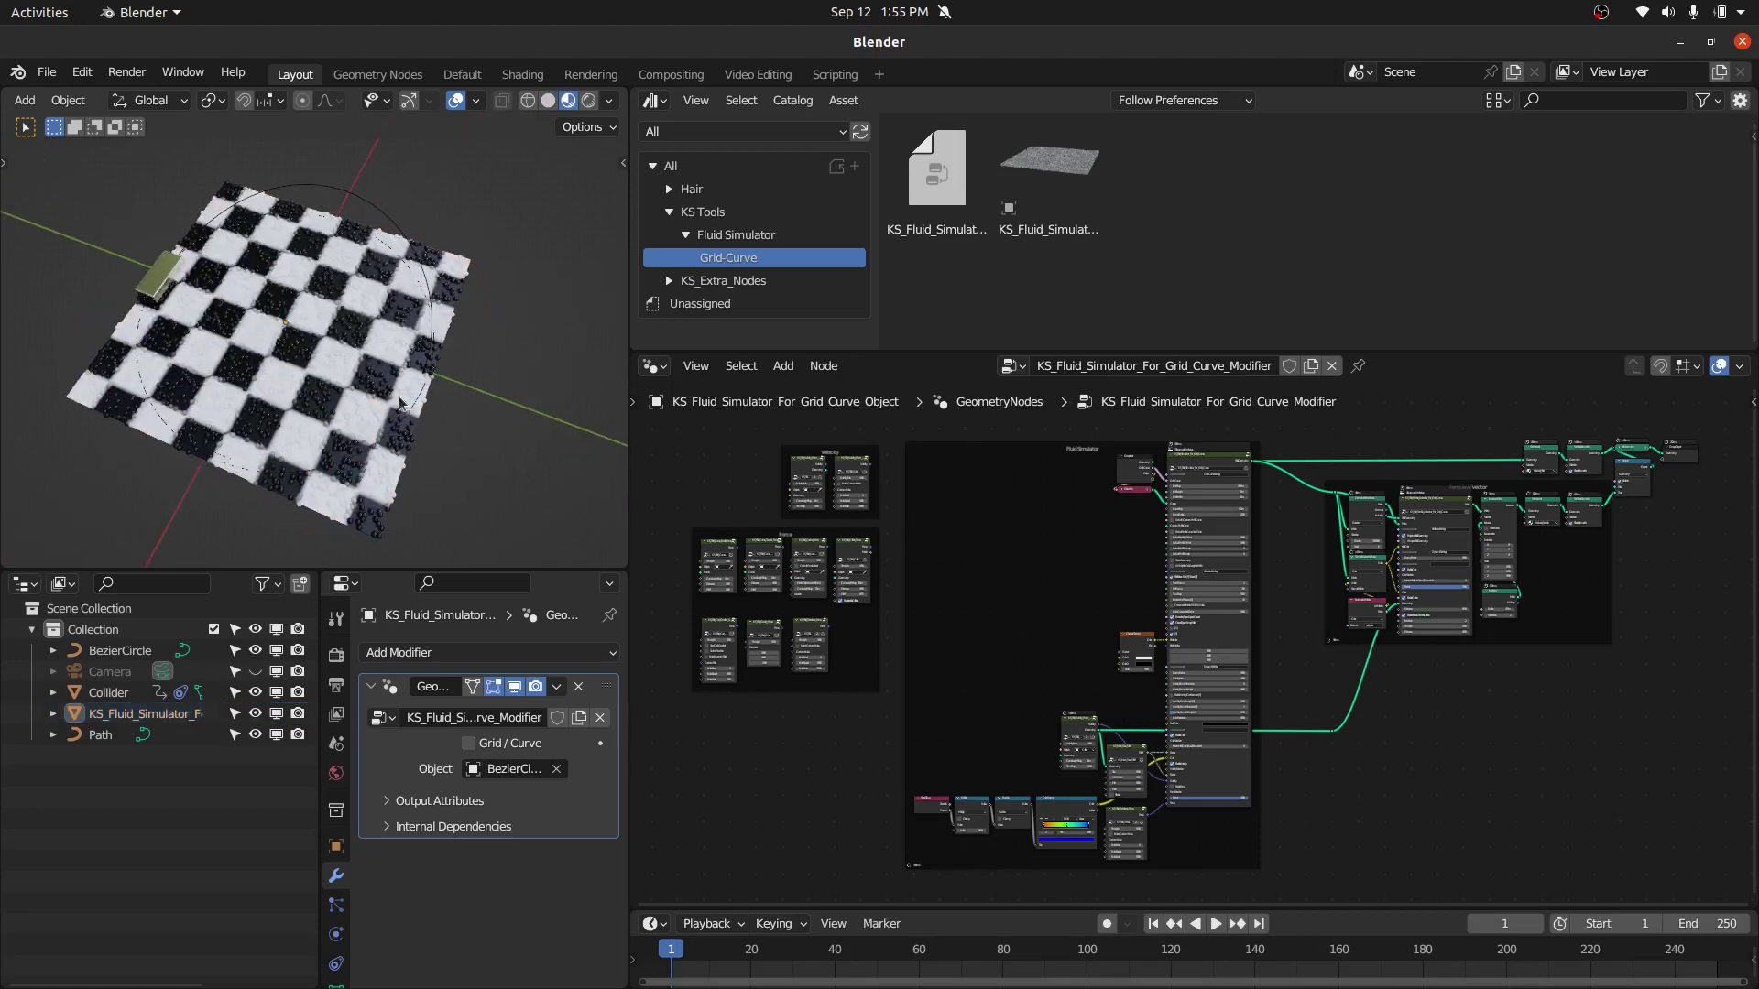
pyautogui.press('space')
pyautogui.scroll(3, 233, 290)
pyautogui.scroll(-4, 232, 293)
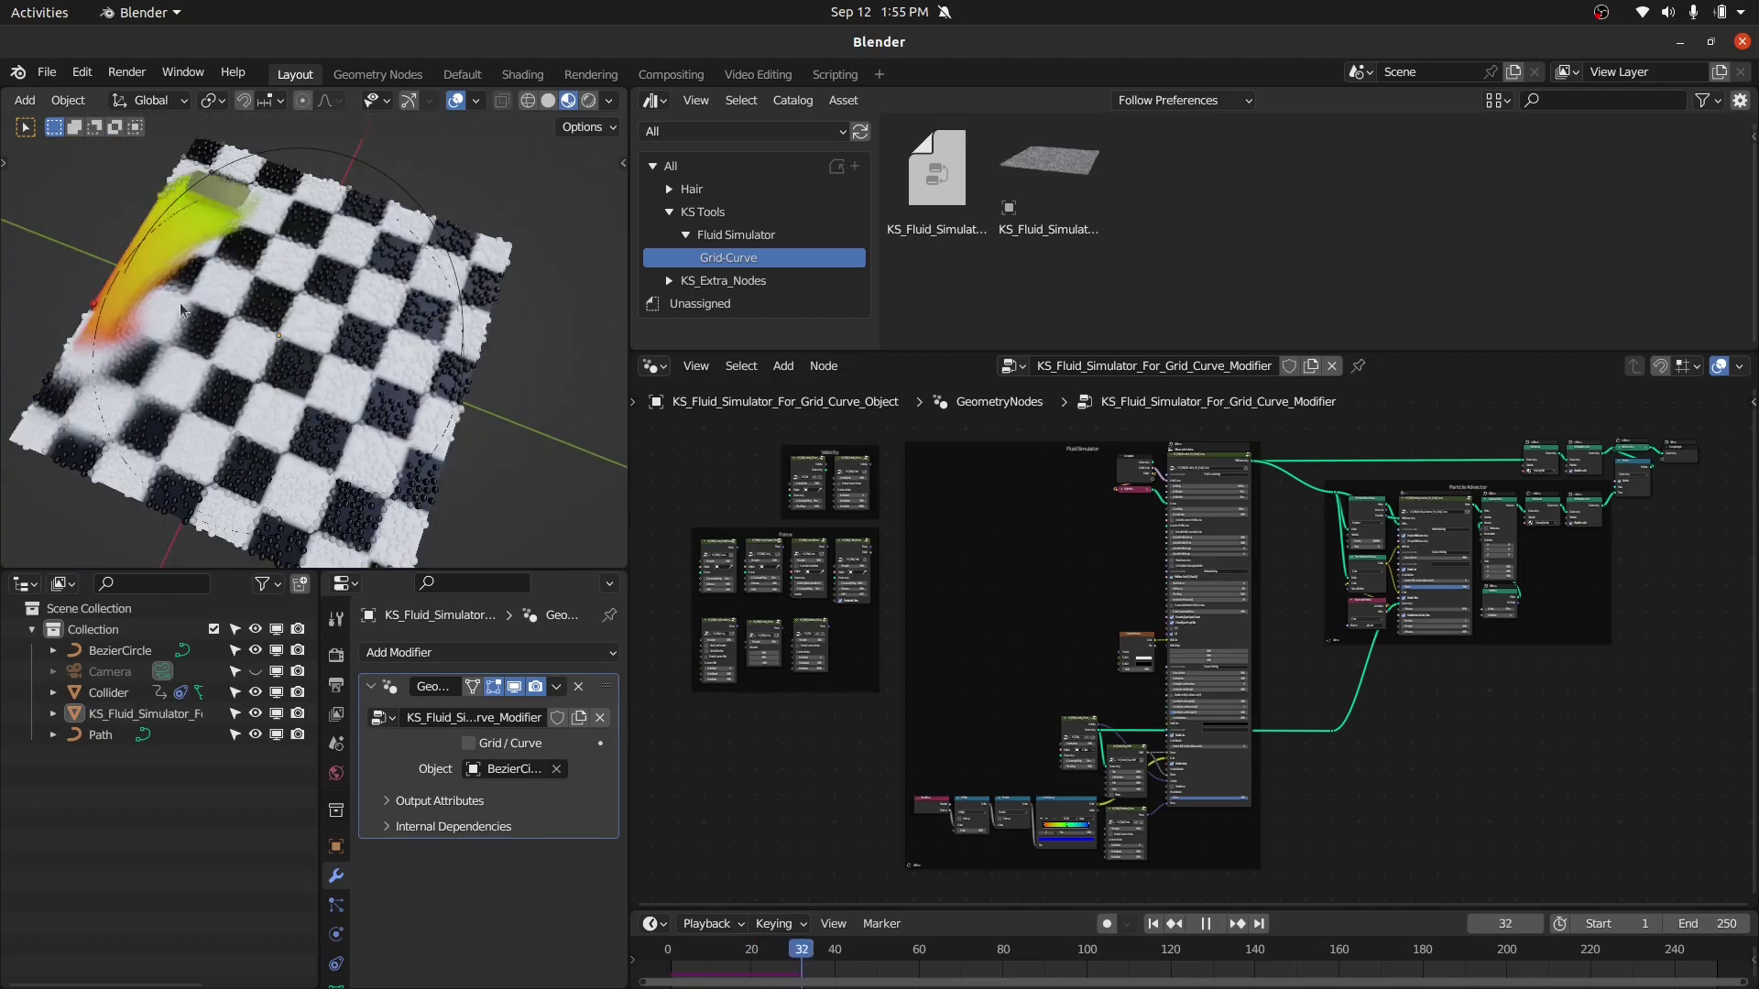
pyautogui.press('space')
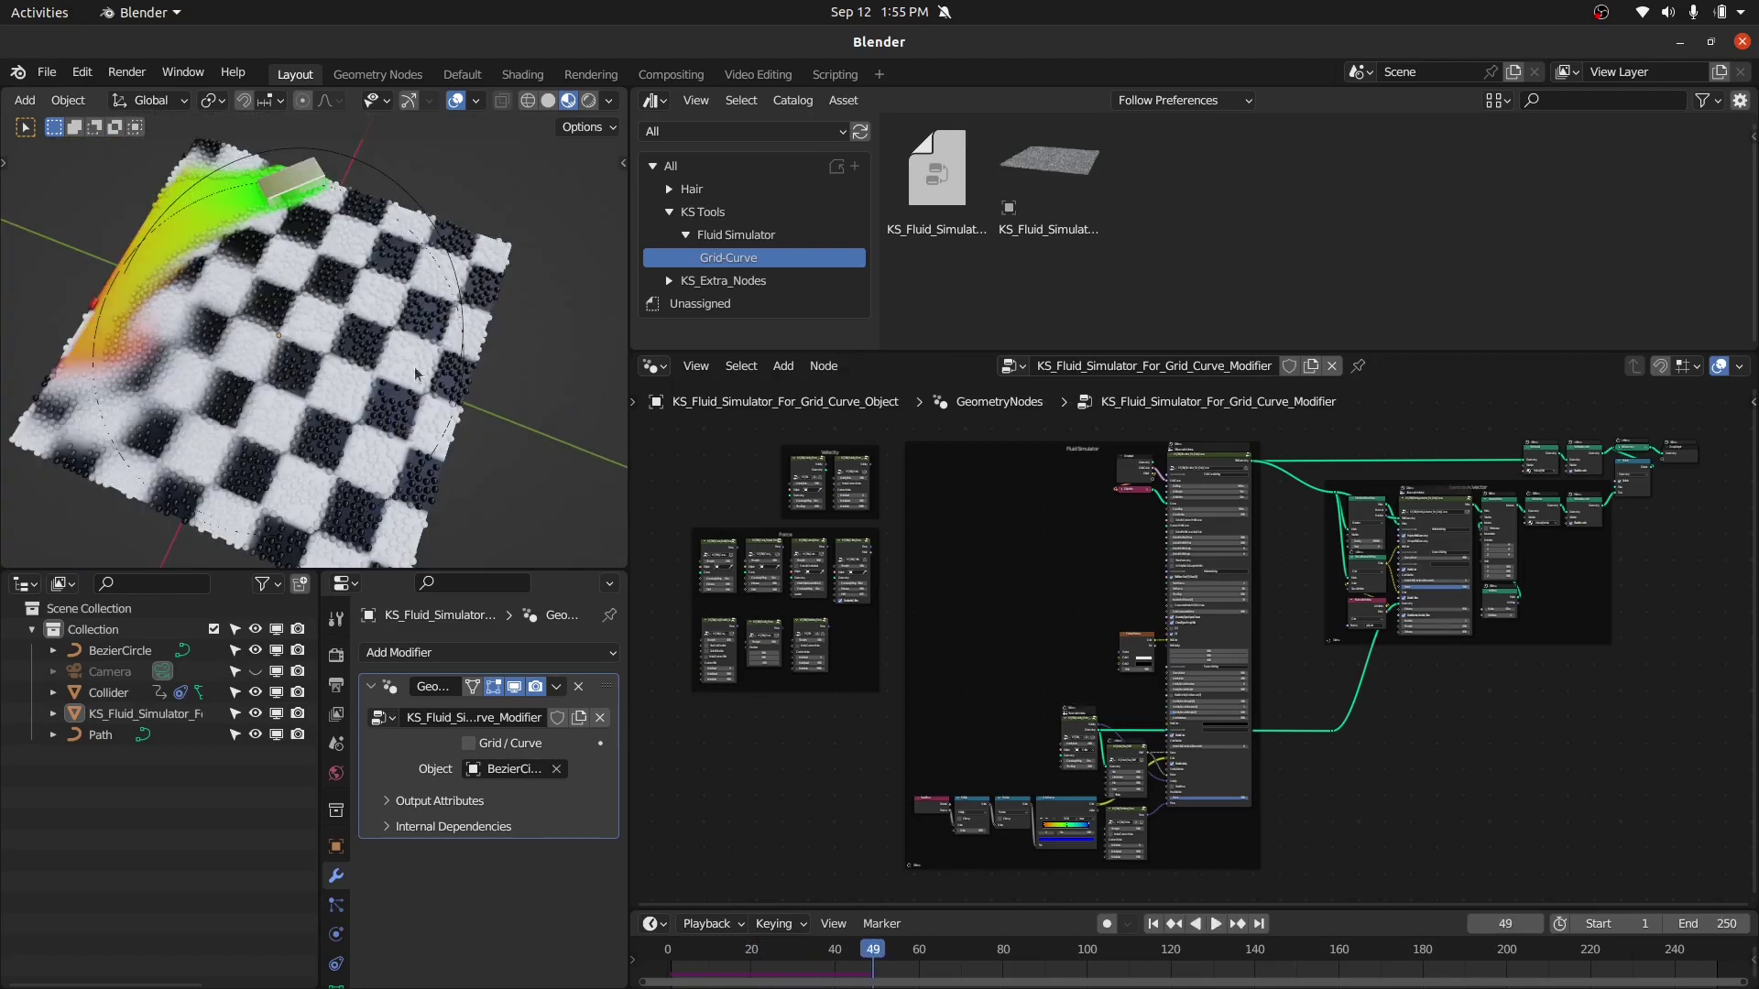
pyautogui.hotkey('shift', 'Left')
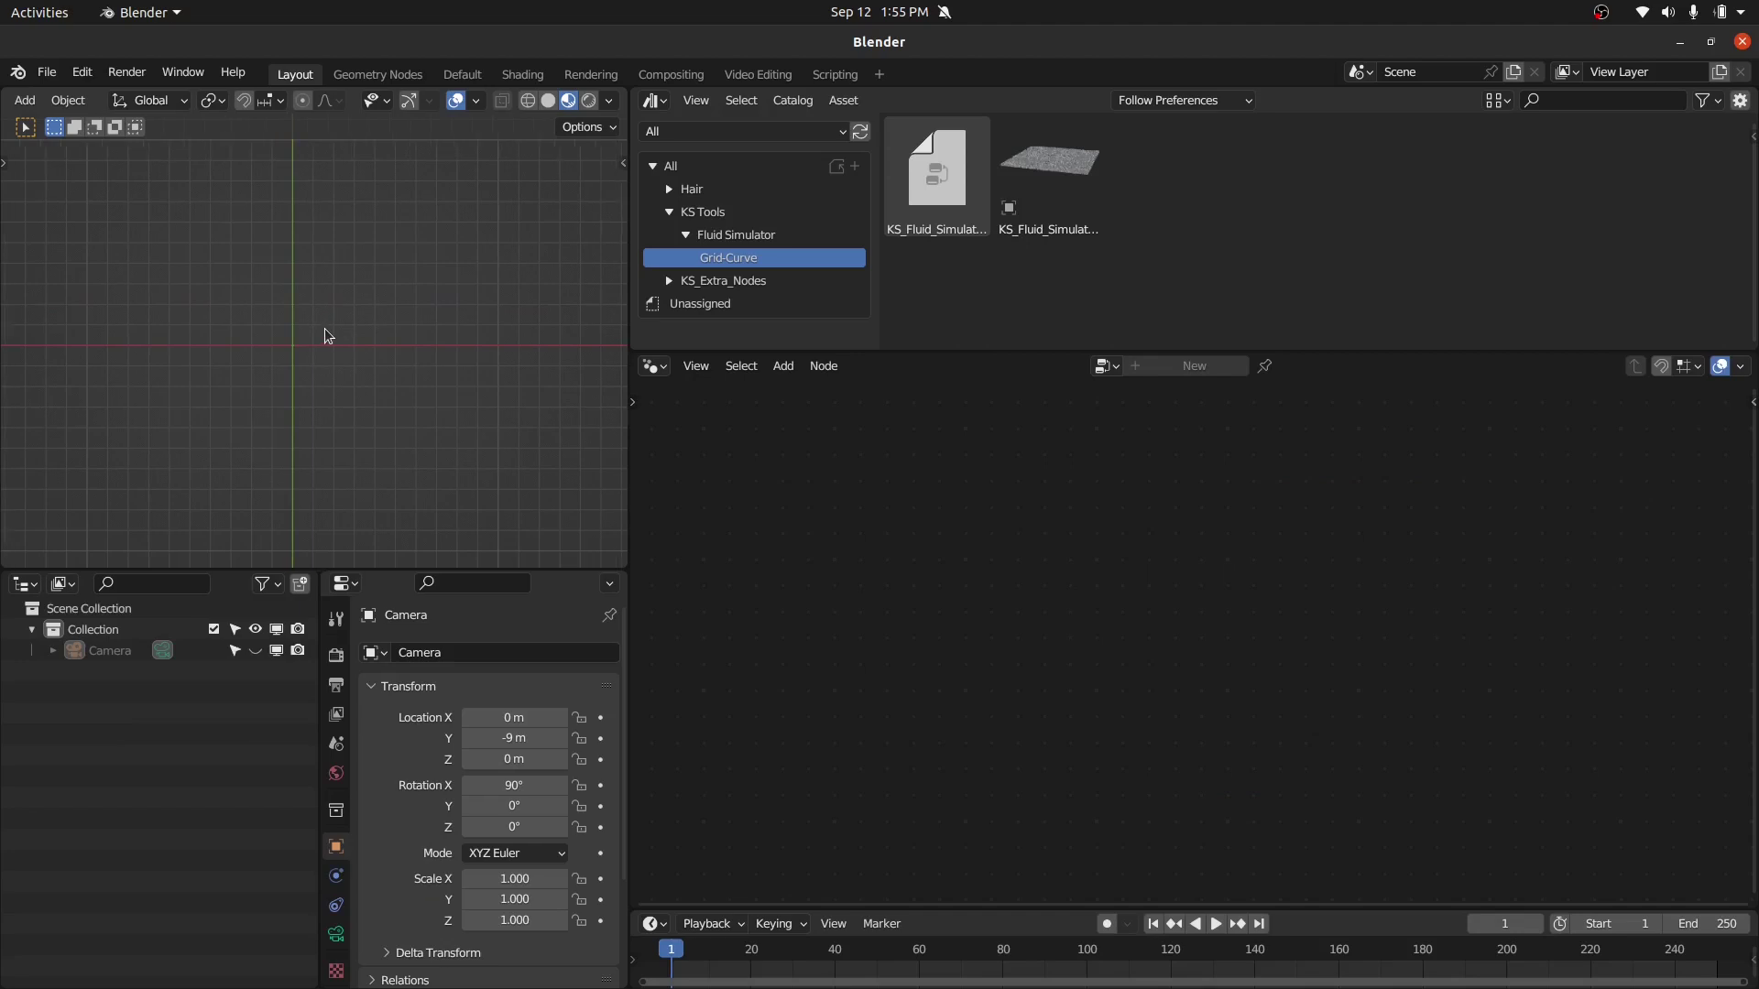
# - Add a Plane mesh to the scene
pyautogui.hotkey('shift', 'a')
pyautogui.click(419, 298)
pyautogui.scroll(-3, 337, 337)
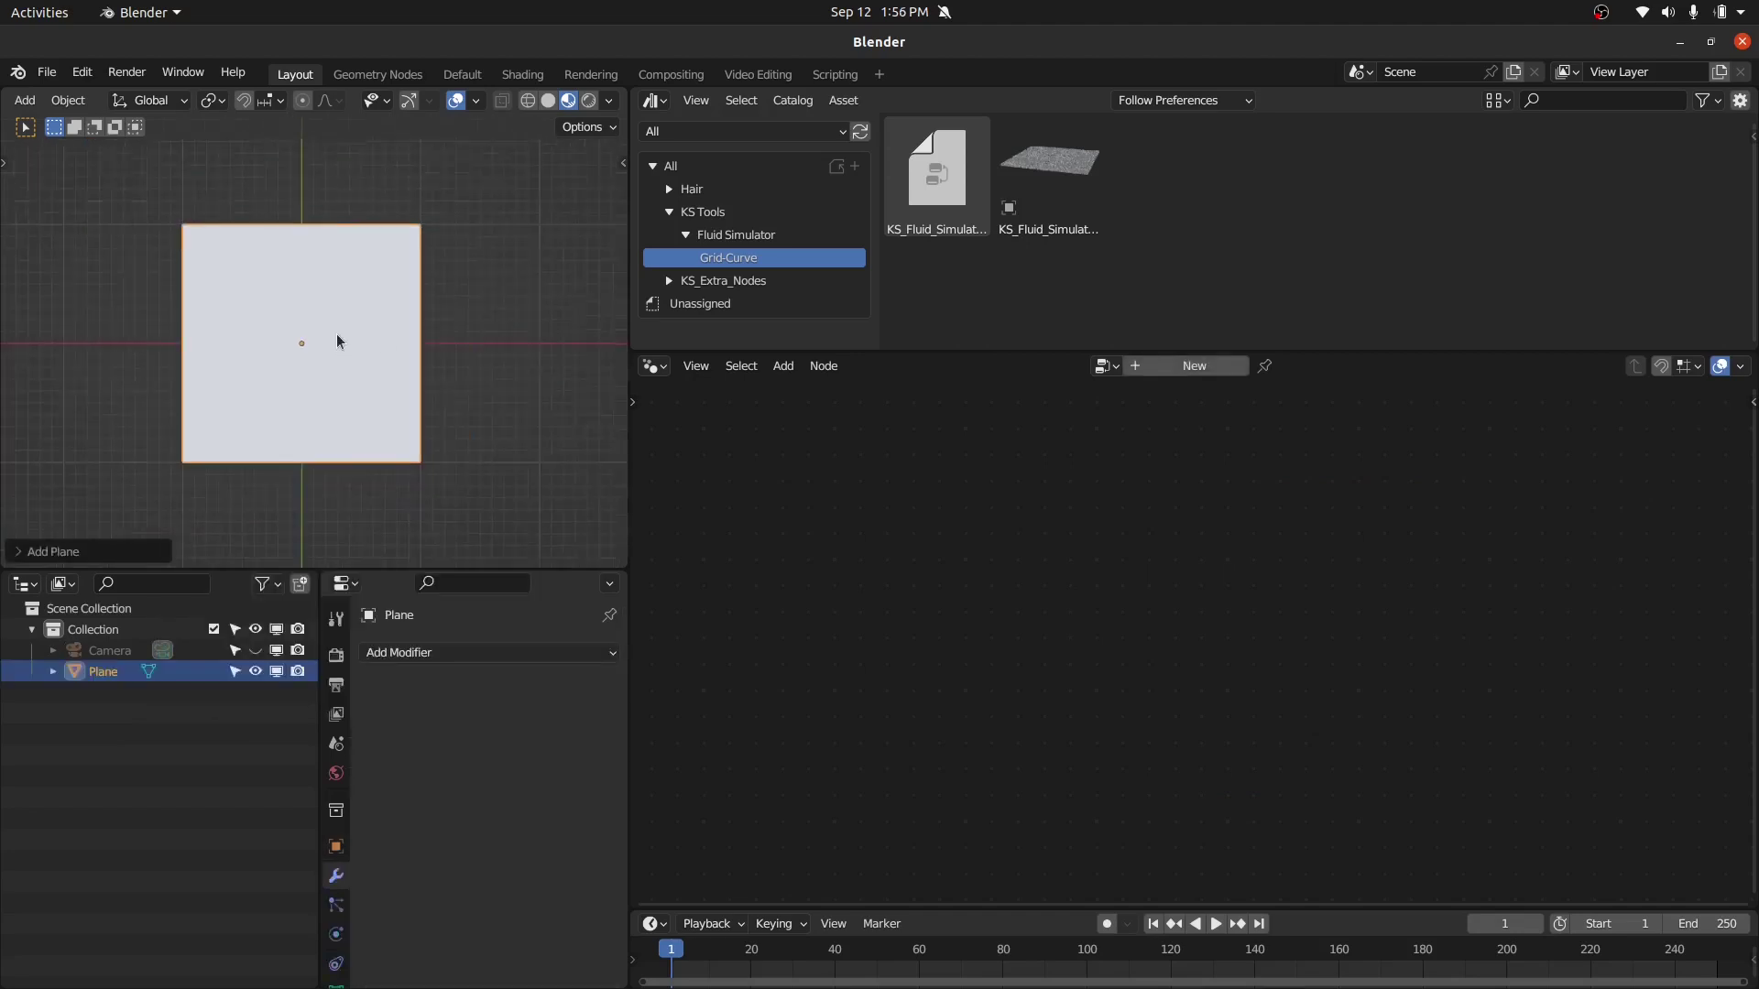
# - Drop the Grid Curve fluid simulator asset onto the plane and view the resulting fluid ring
pyautogui.moveTo(930, 170); pyautogui.dragTo(338, 295)
pyautogui.moveTo(339, 295); pyautogui.dragTo(295, 314, button='middle')
pyautogui.moveTo(356, 452)
pyautogui.mouseDown(button='middle')
pyautogui.moveTo(401, 510)
pyautogui.moveTo(365, 428)
pyautogui.mouseUp(button='middle')
pyautogui.moveTo(286, 294); pyautogui.dragTo(341, 326, button='middle')
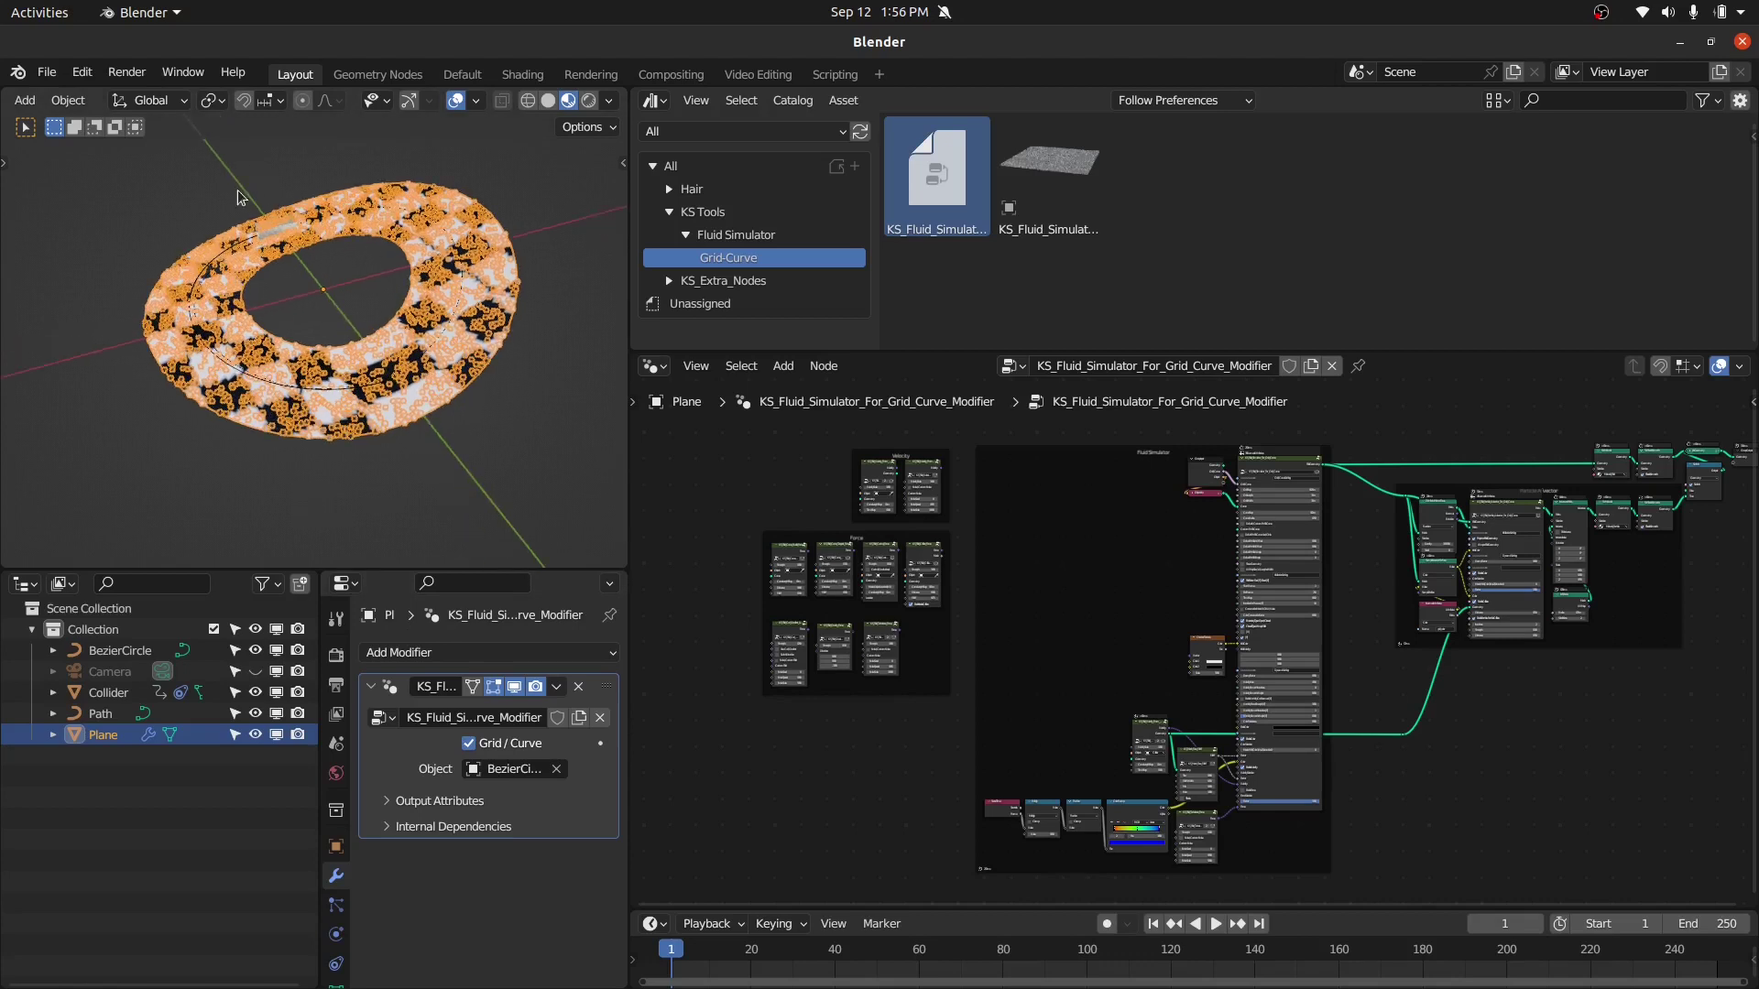
pyautogui.moveTo(245, 392); pyautogui.dragTo(361, 376, button='middle')
# - Turn Grid / Curve off on the Plane's simulator, play it, and widen the left areas
pyautogui.click(110, 651)
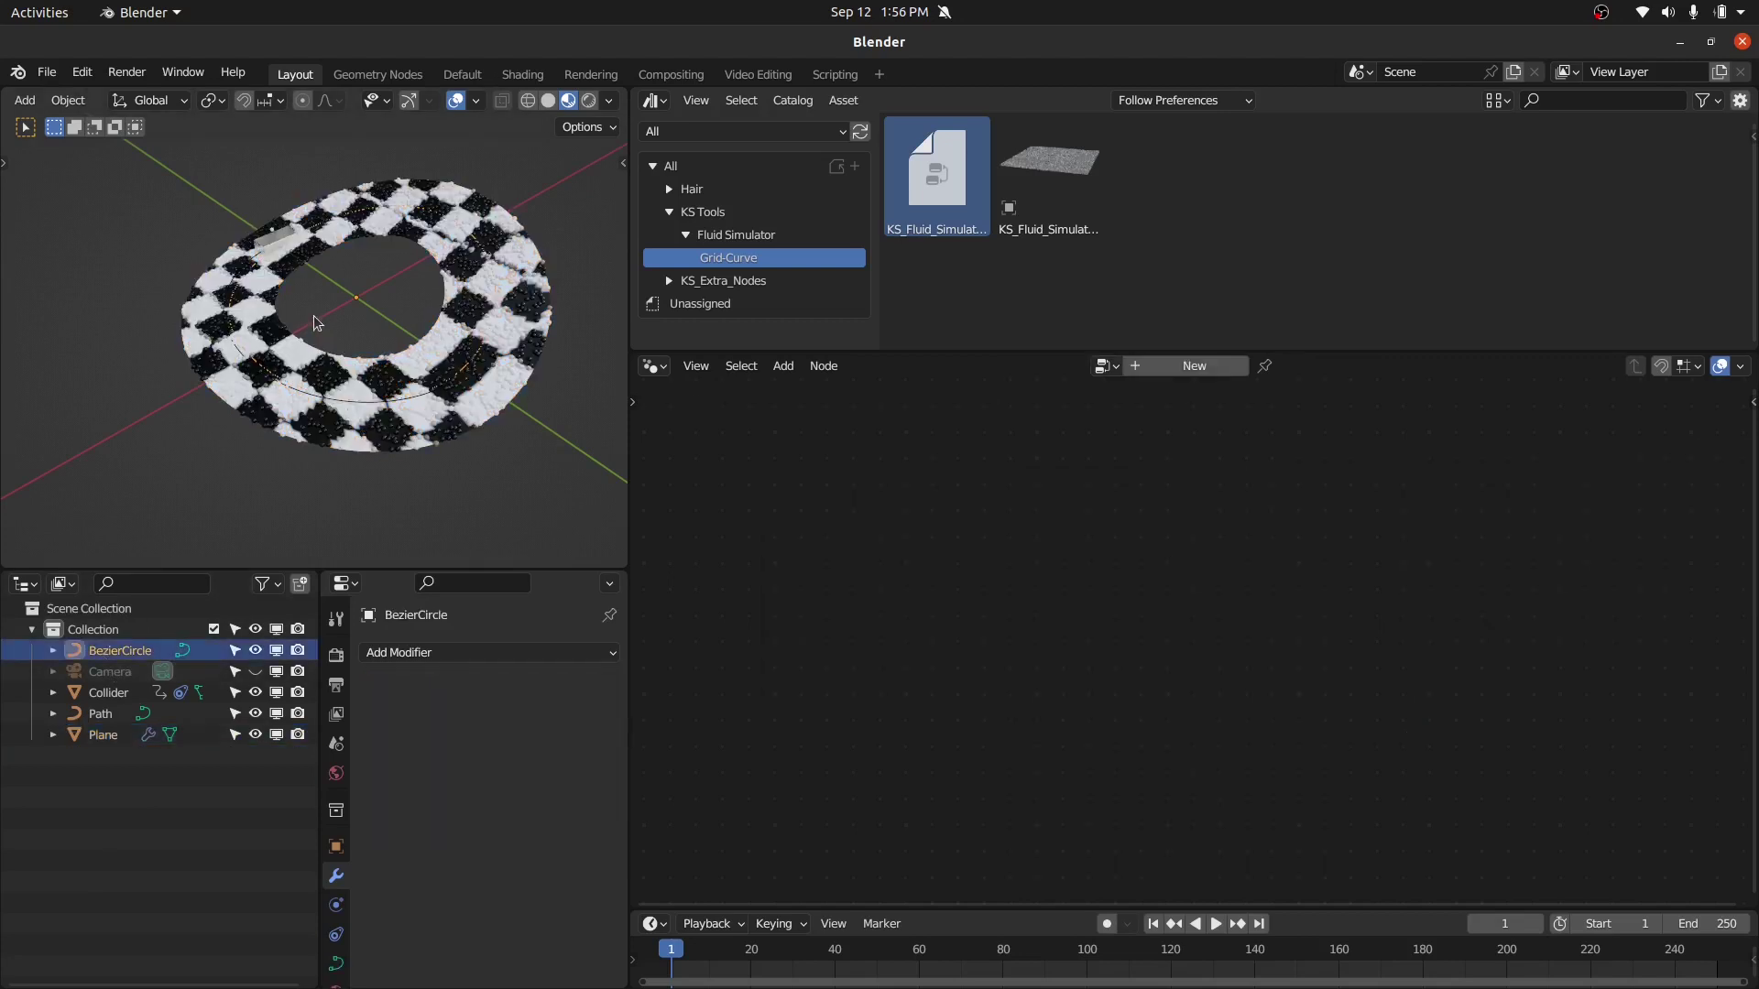
pyautogui.click(310, 383)
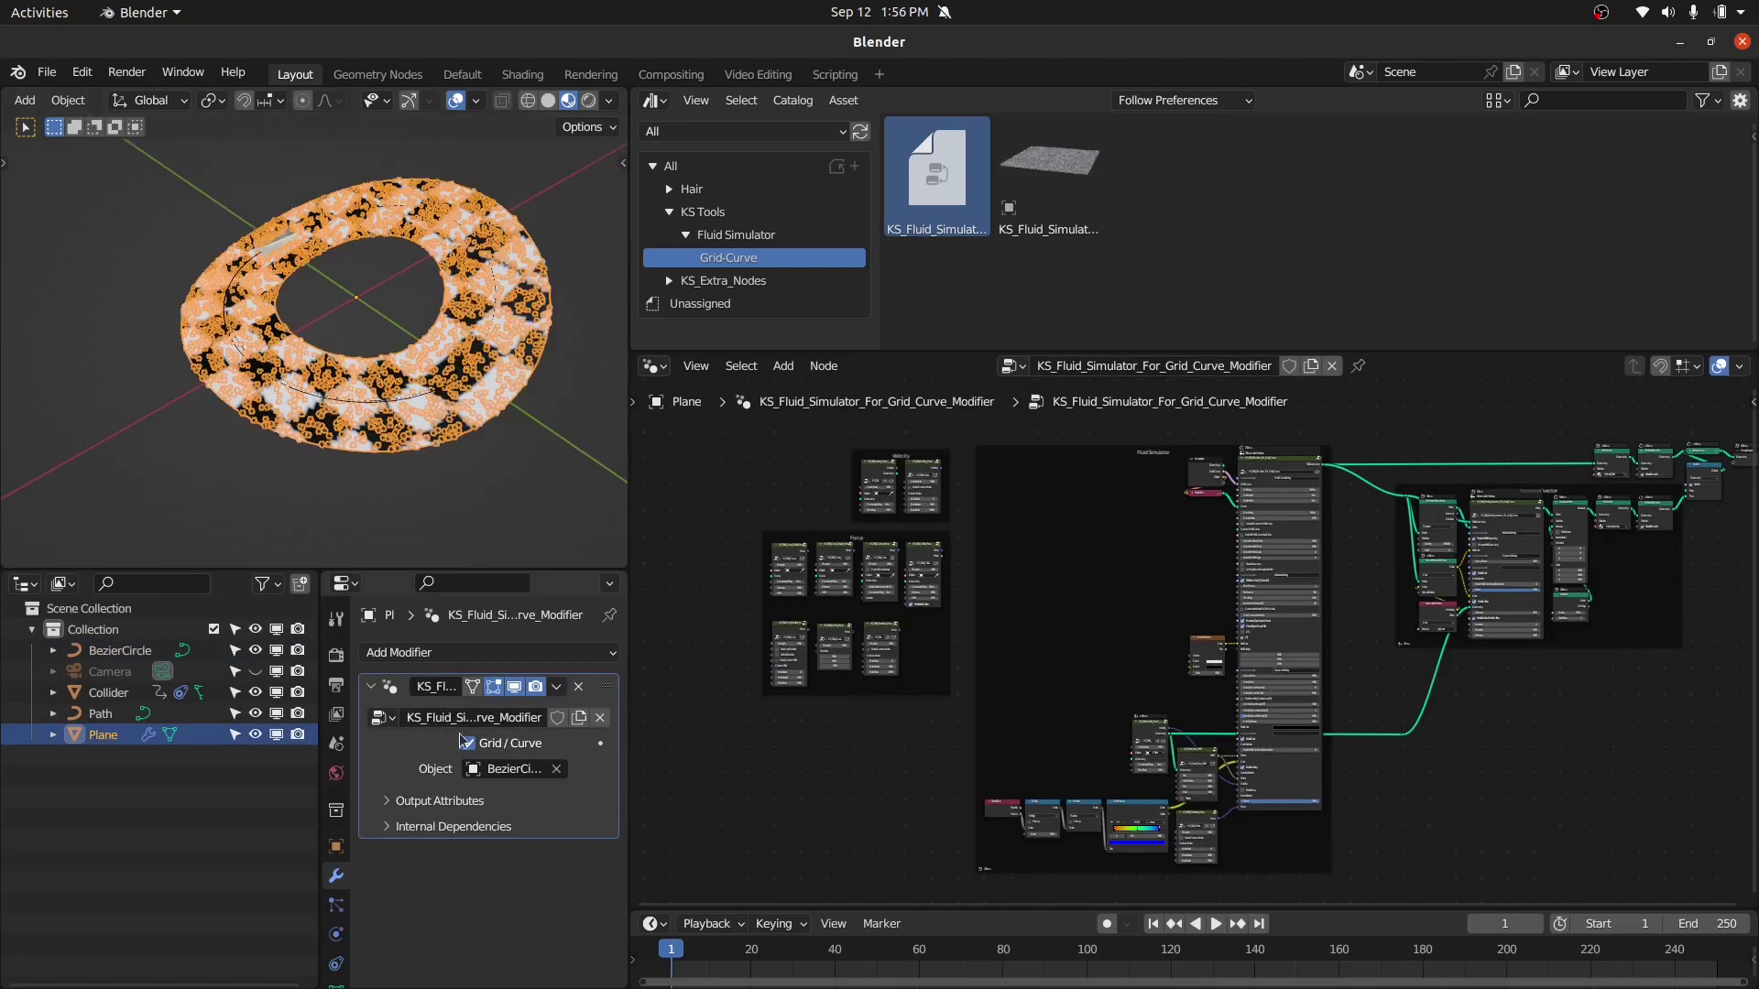
pyautogui.click(470, 743)
pyautogui.press('z')
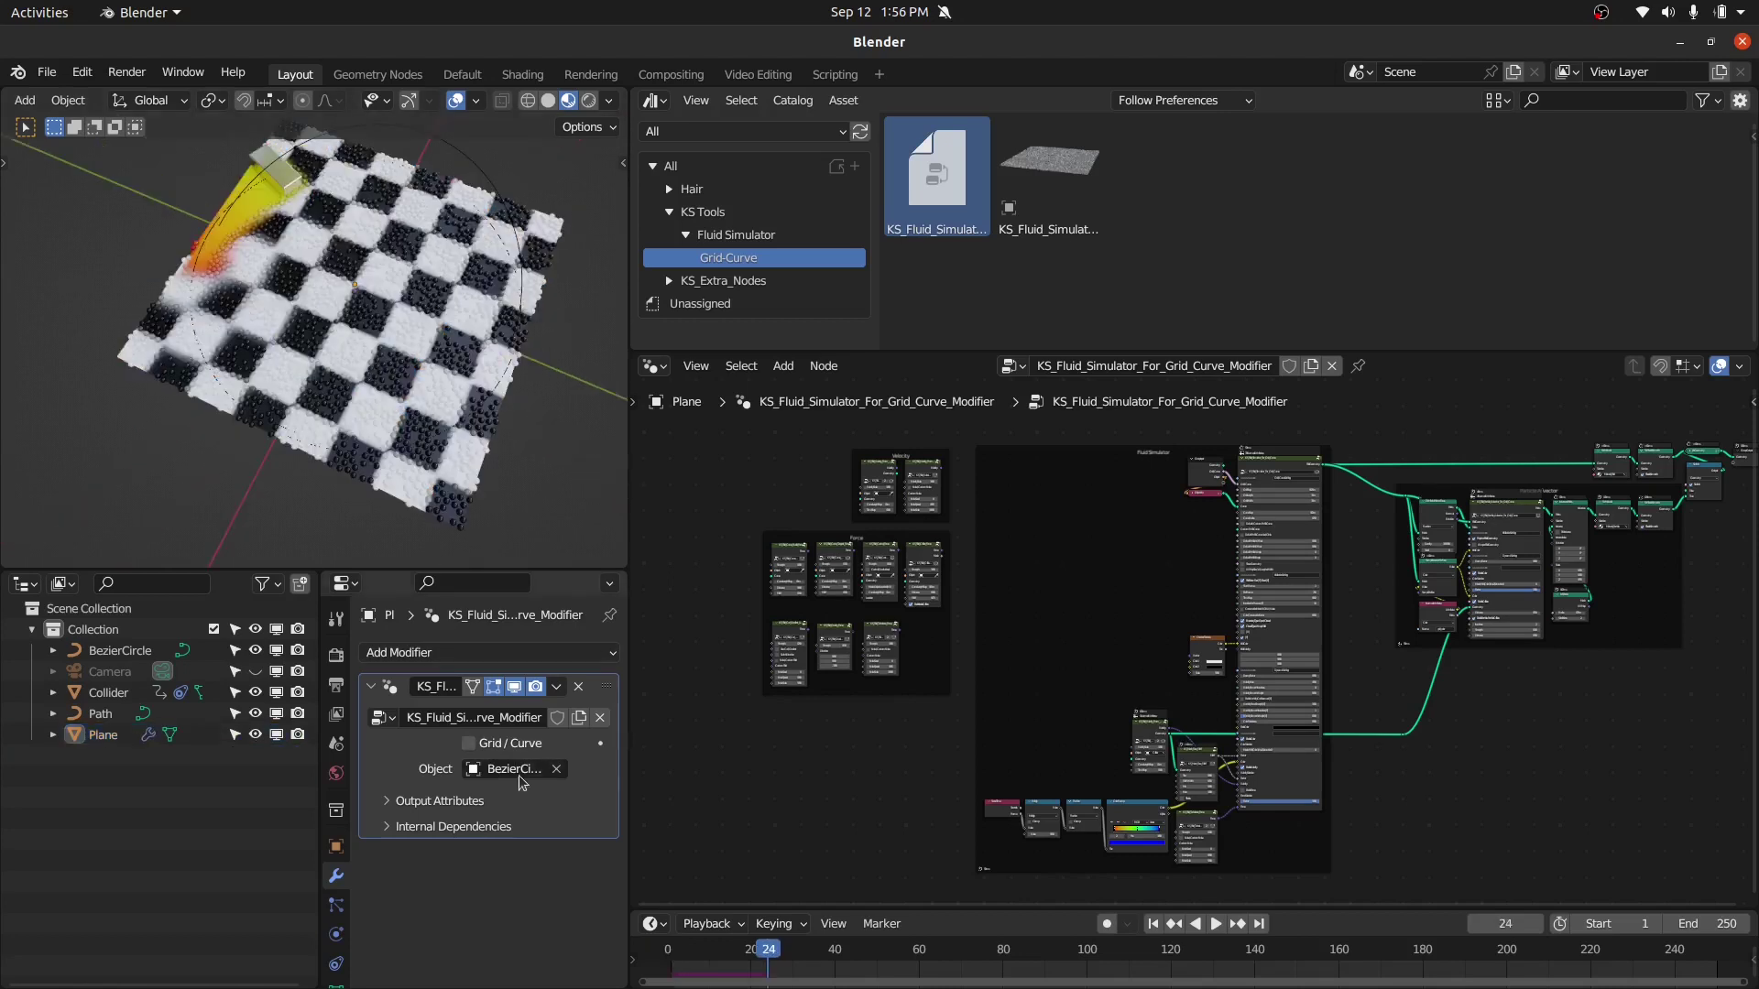
pyautogui.moveTo(633, 754); pyautogui.dragTo(668, 753)
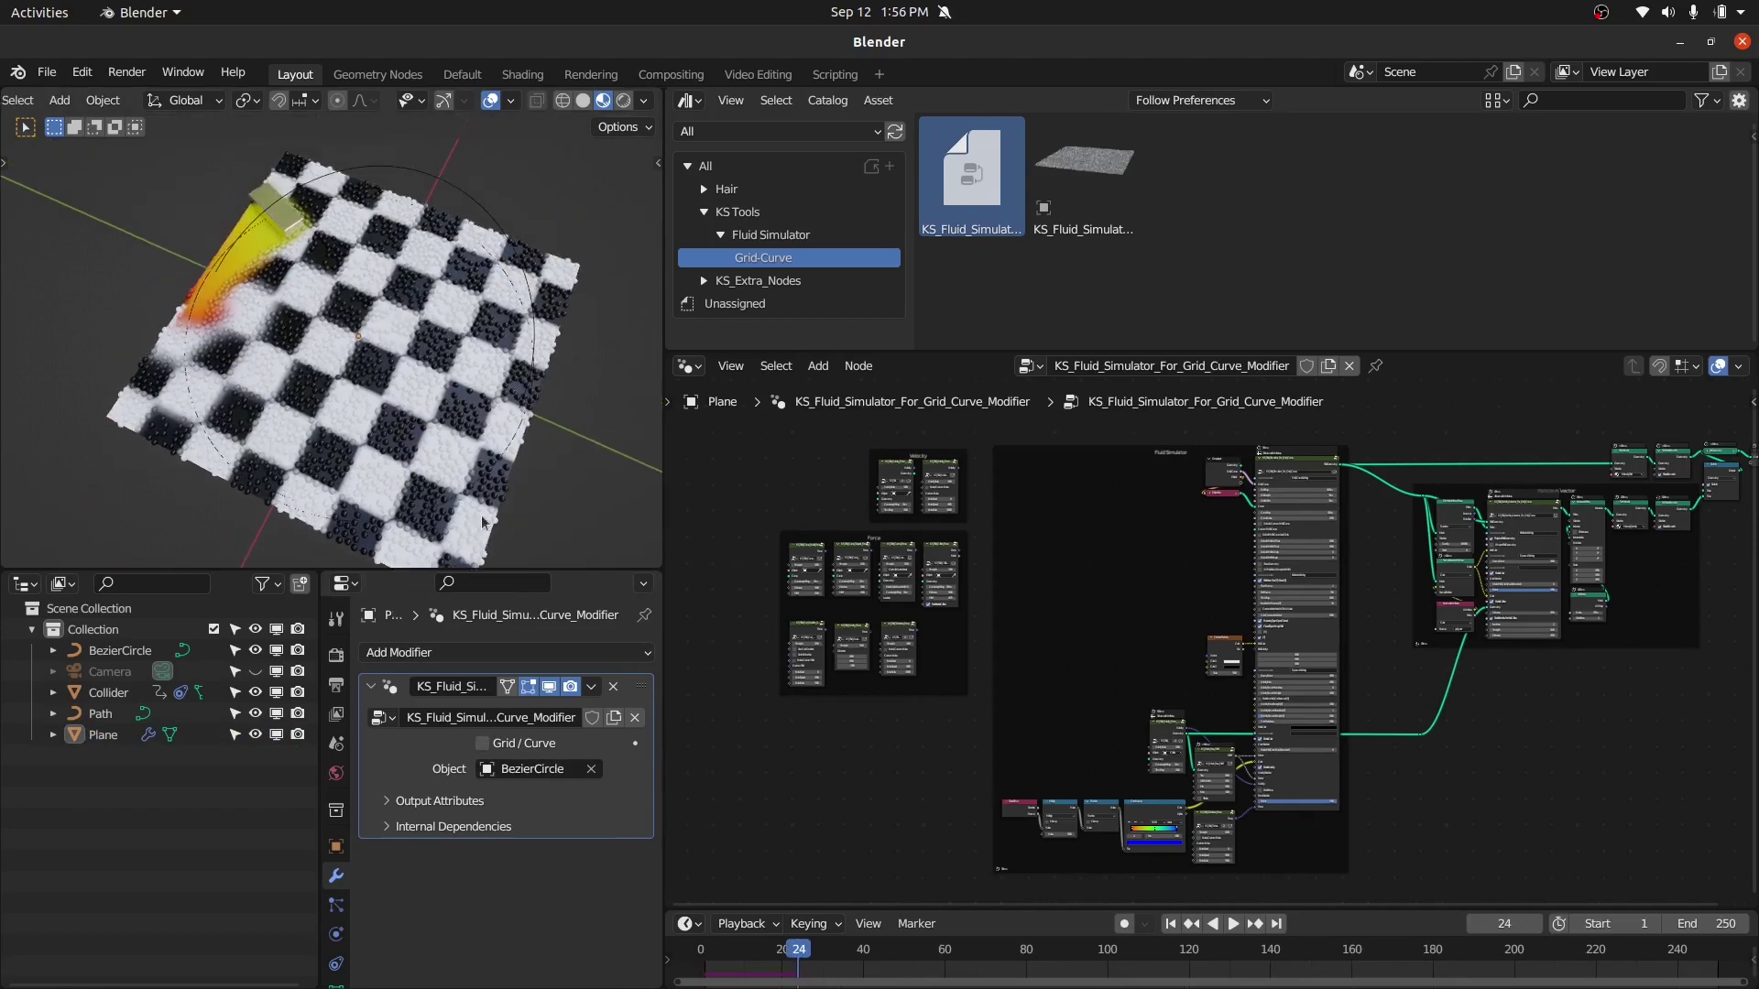
# - Turn Grid / Curve back on for the Plane, rewind to frame 1, then switch it off again
pyautogui.click(382, 165)
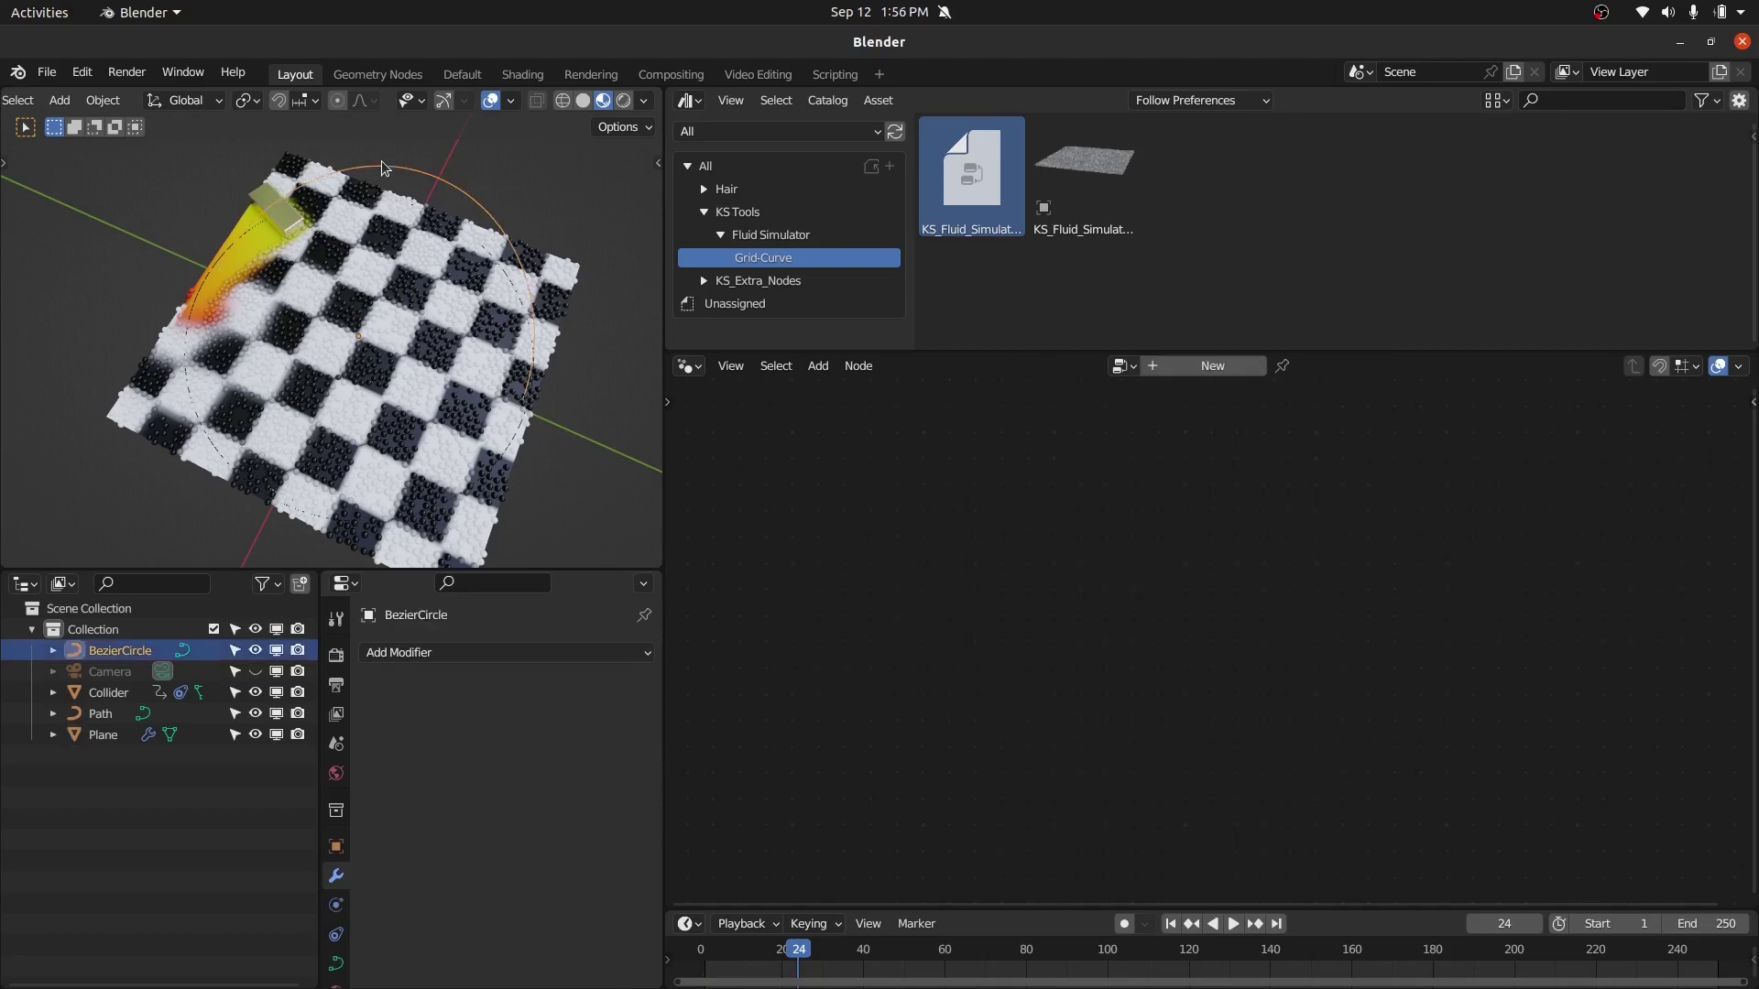
pyautogui.click(393, 264)
pyautogui.click(483, 743)
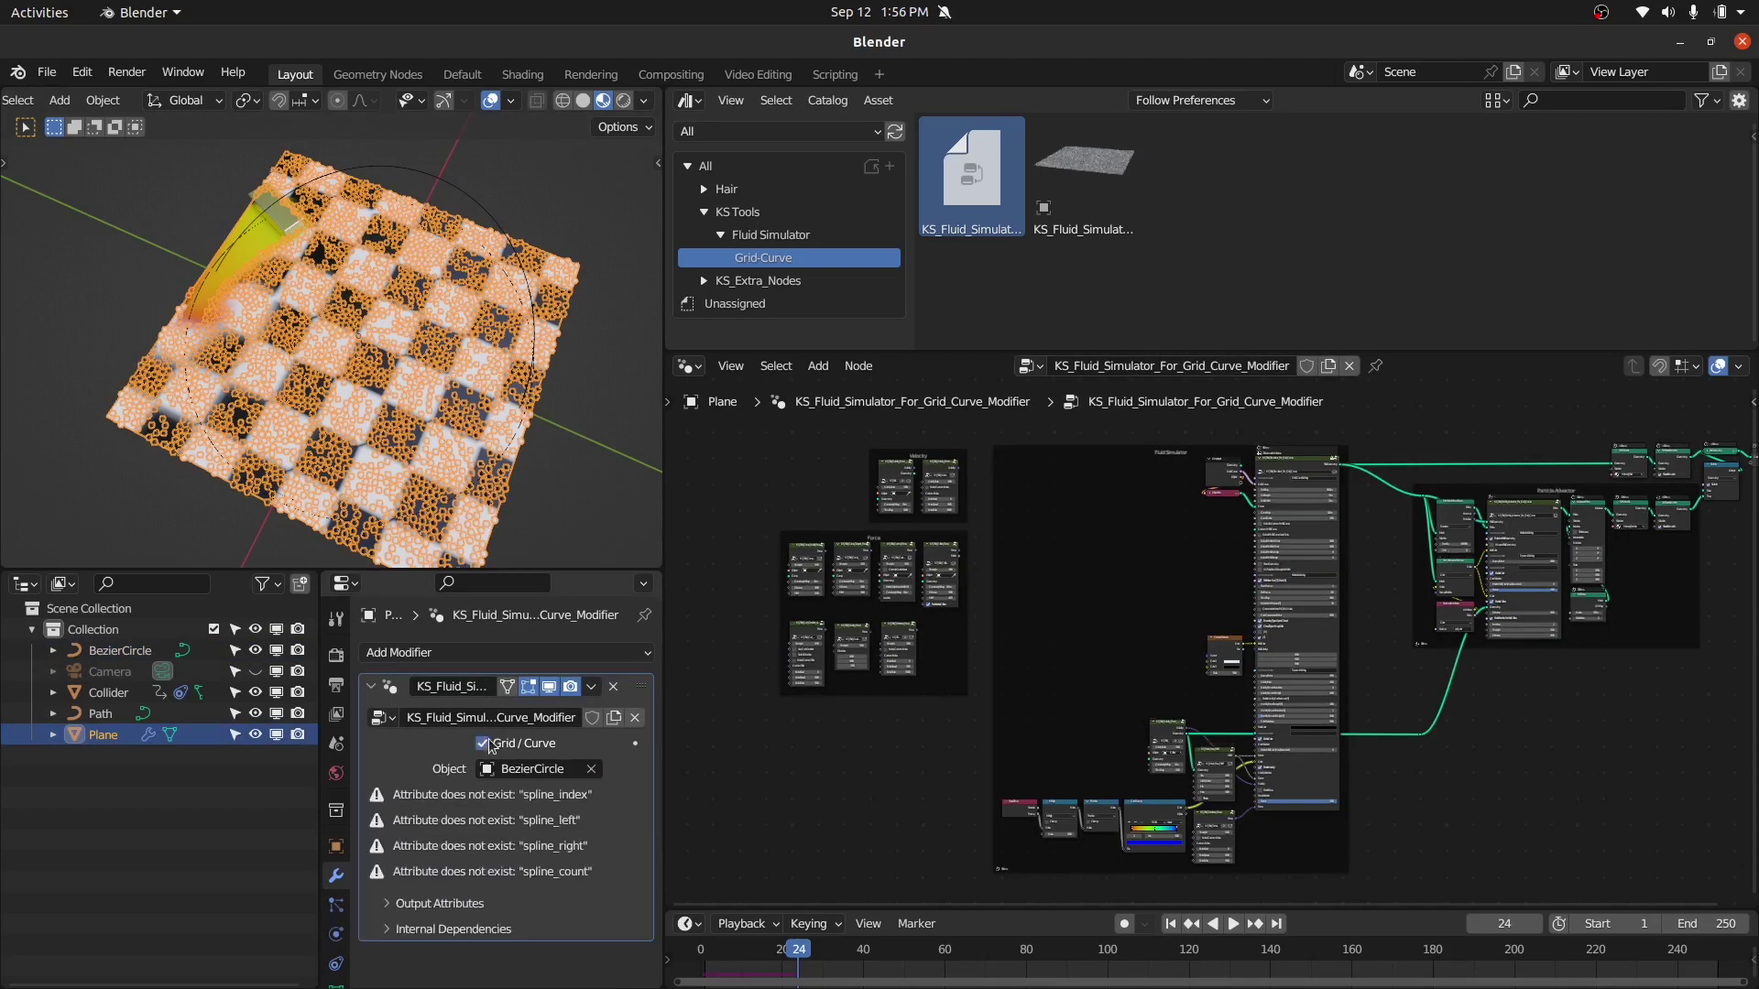
pyautogui.hotkey('shift', 'Left')
pyautogui.hotkey('alt', 'a')
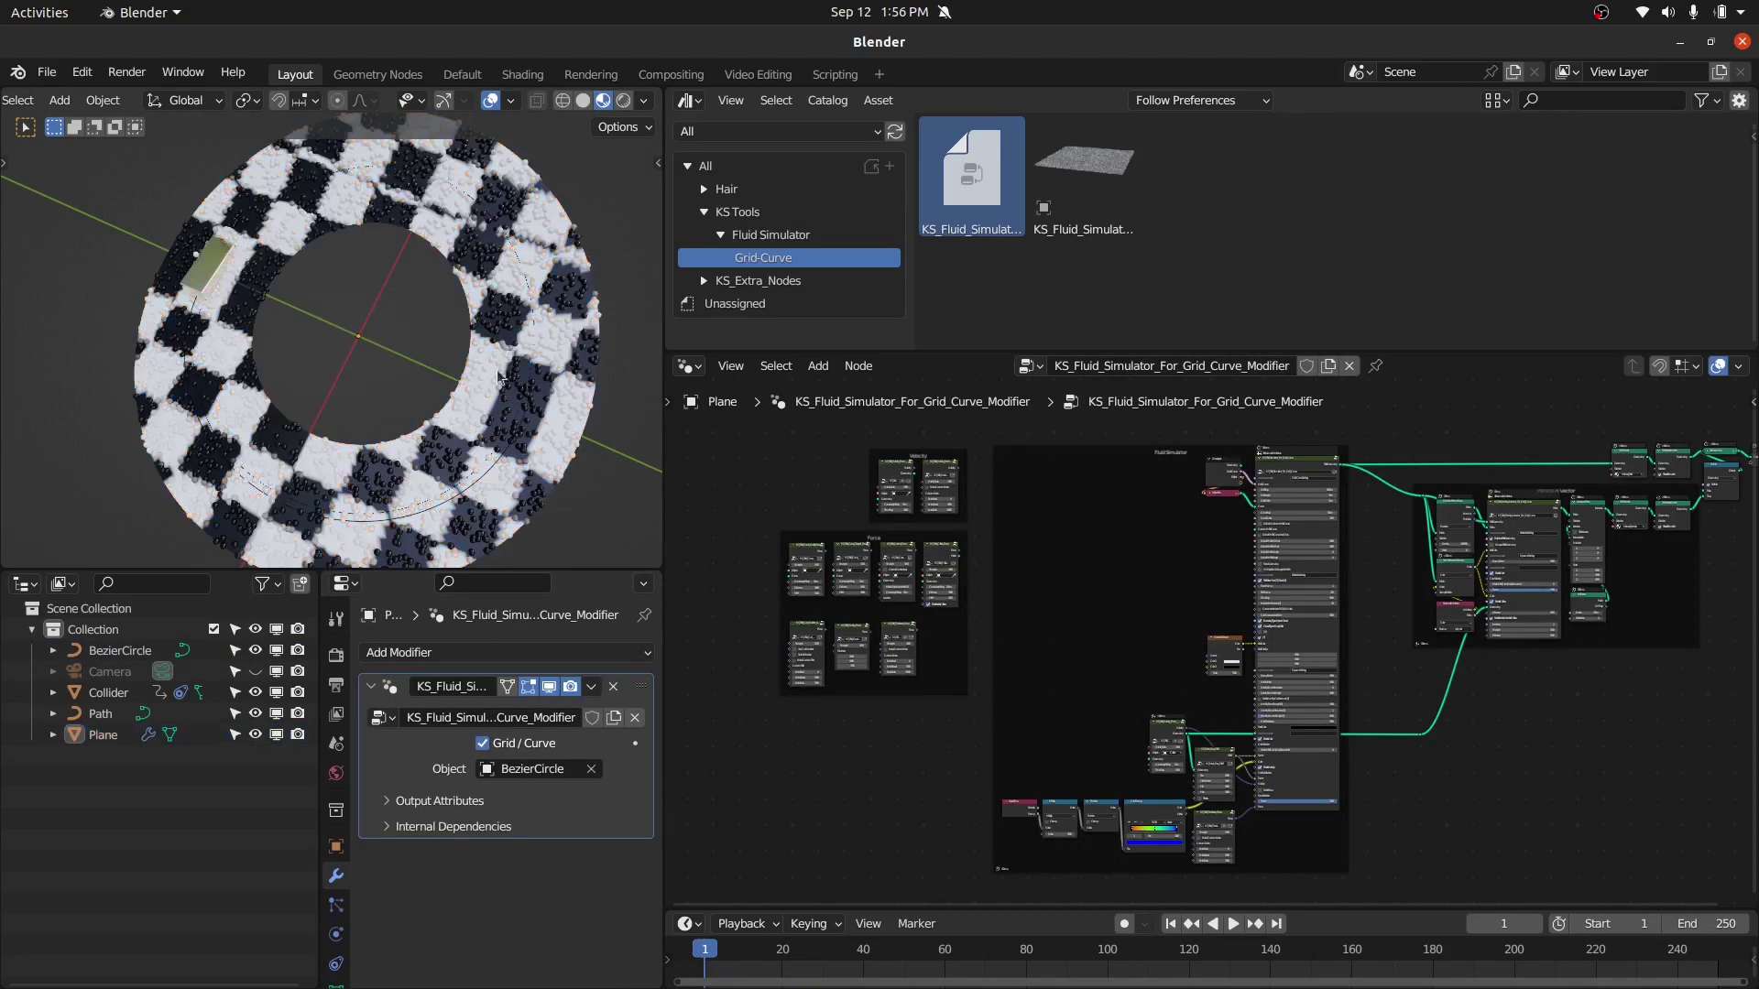
pyautogui.click(507, 748)
# - Box-select all frames and nodes in the node tree, then clear the selection
pyautogui.moveTo(981, 548); pyautogui.dragTo(948, 545, button='middle')
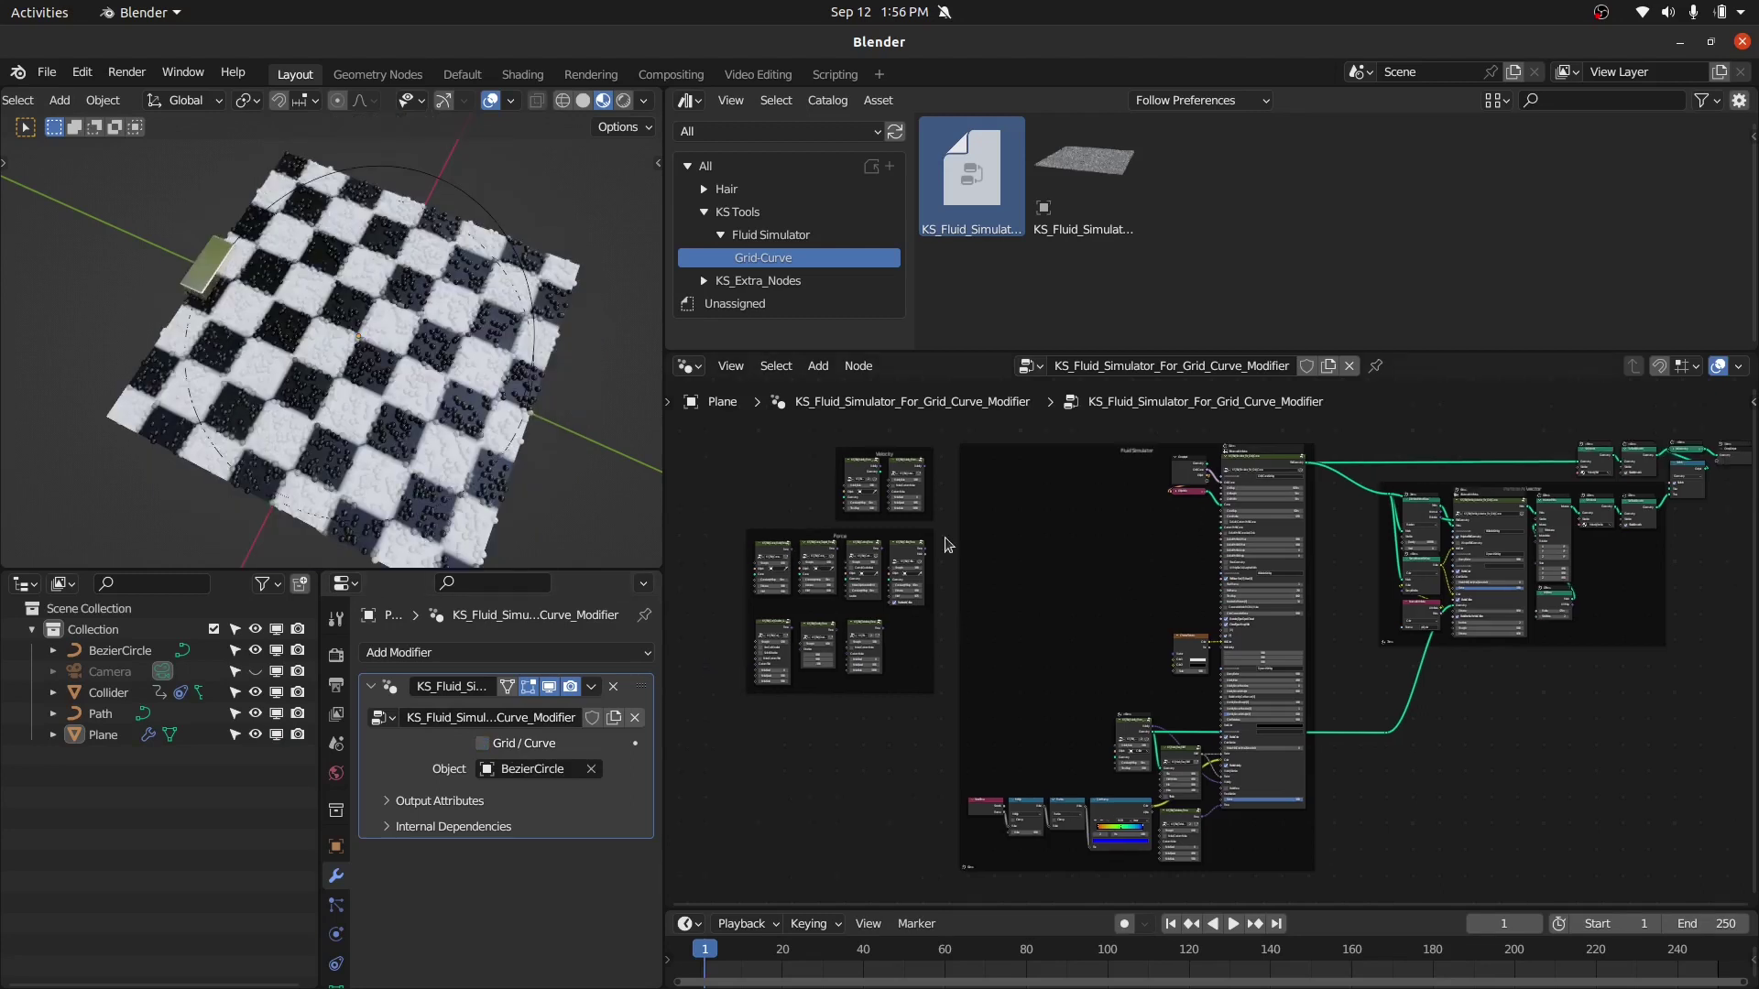
pyautogui.moveTo(747, 449); pyautogui.dragTo(1659, 861)
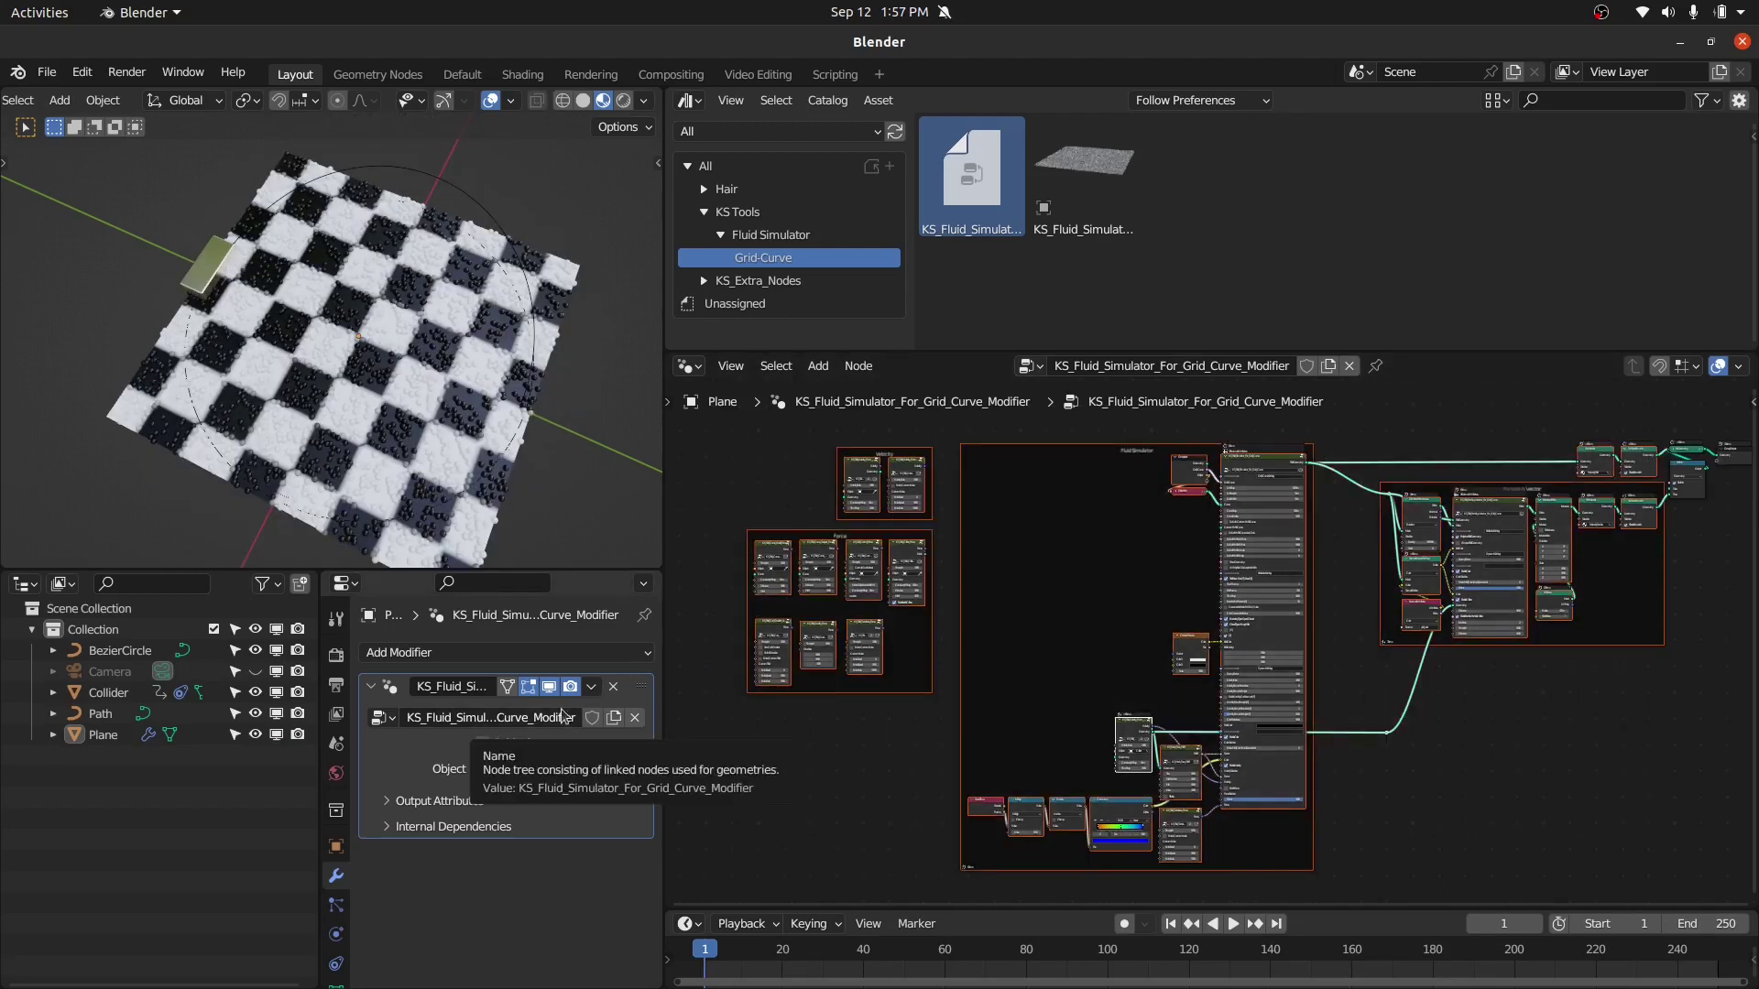
pyautogui.click(718, 717)
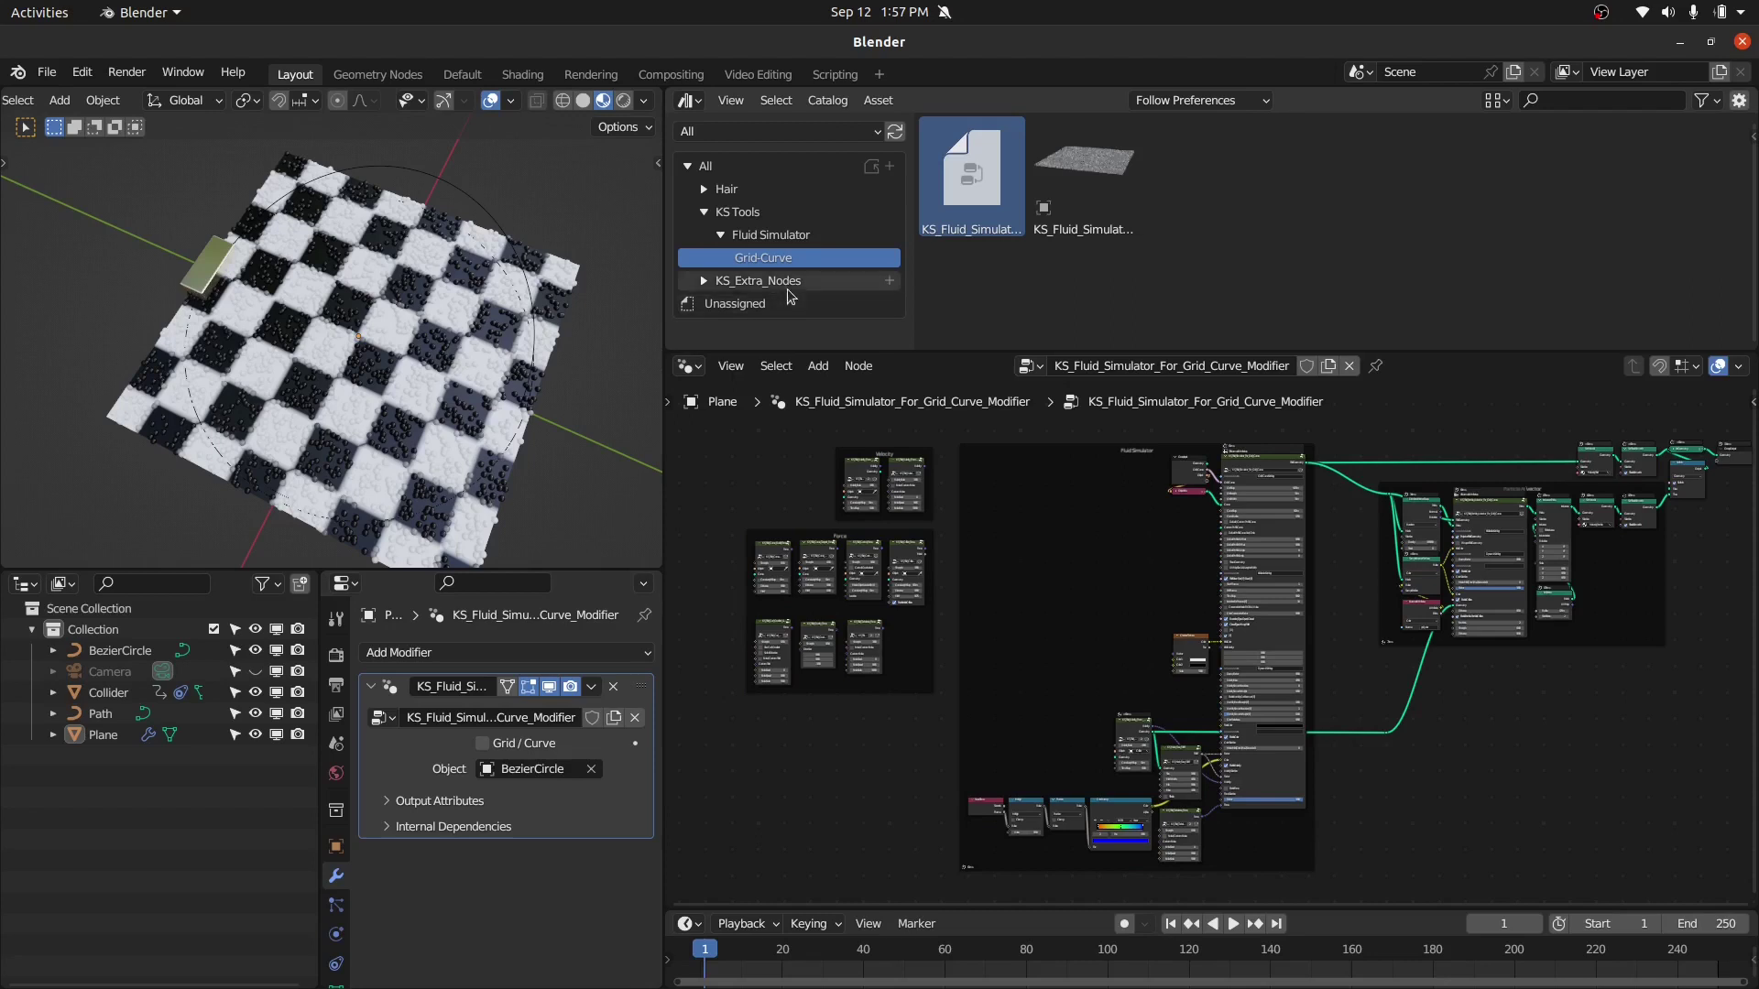
# - Start a new General file and minimize Blender to reveal the Files Desktop
pyautogui.click(50, 78)
pyautogui.moveTo(73, 95)
pyautogui.click(279, 98)
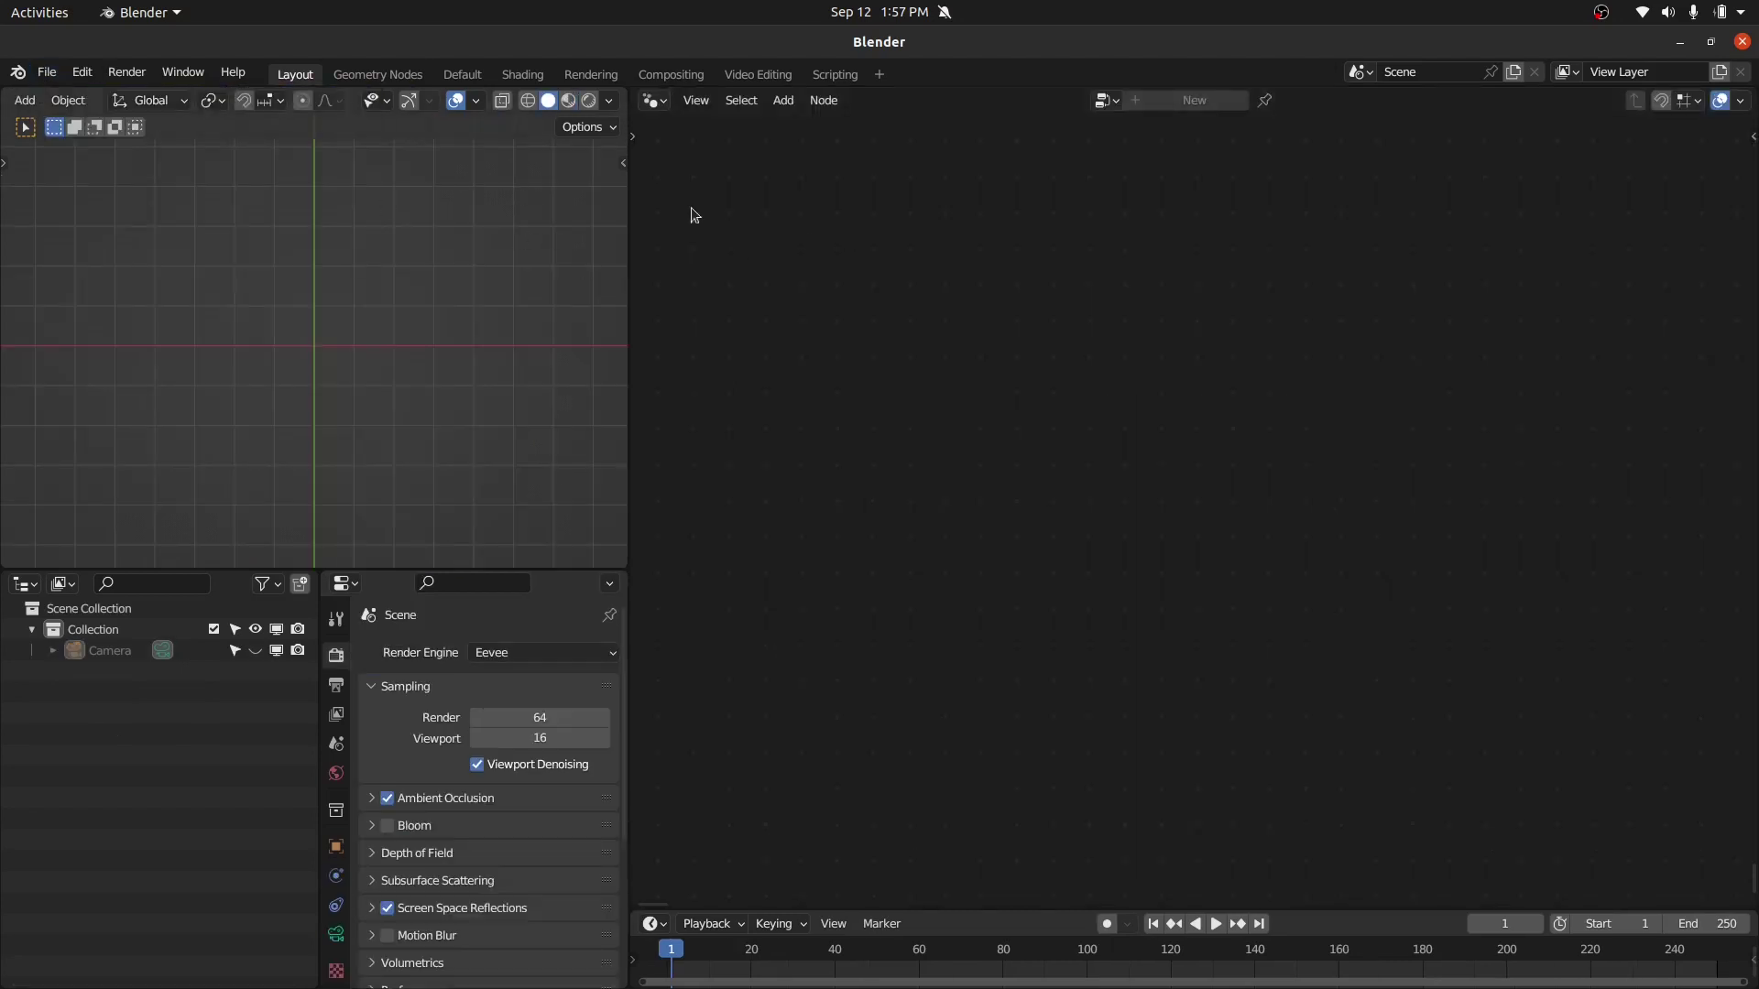
pyautogui.click(1679, 42)
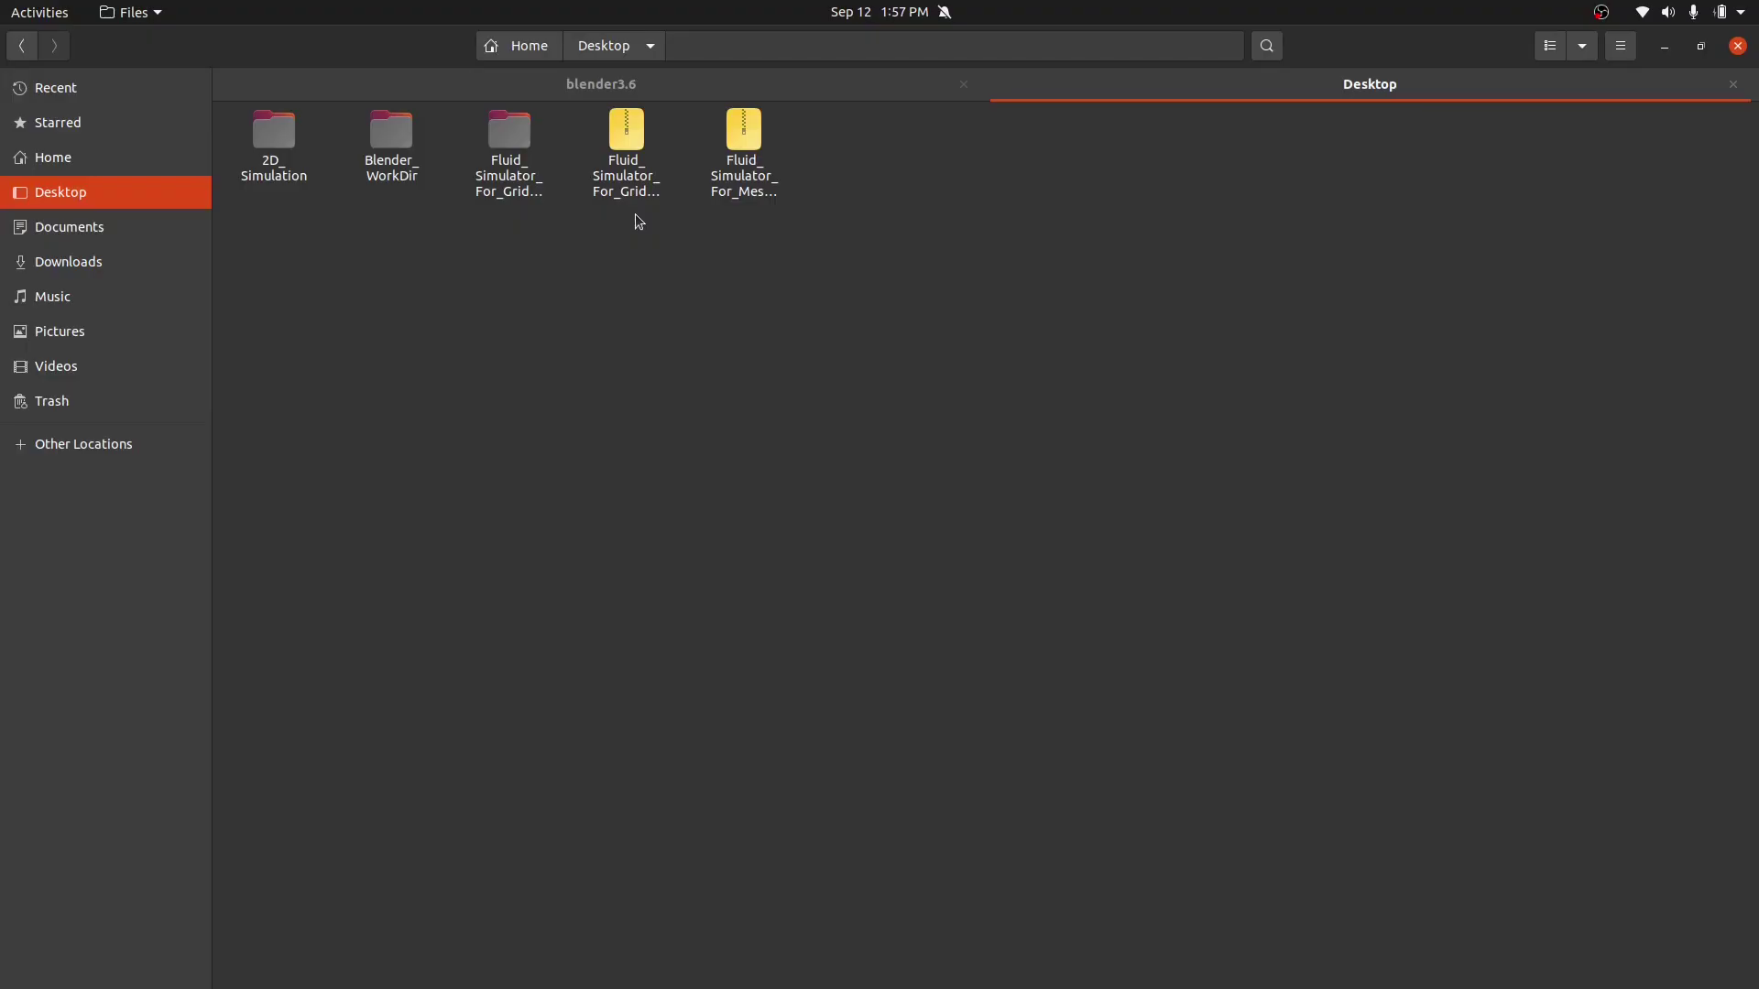
# - Extract the Fluid_Simulator_For_Mesh_b3.6_v2.0 zip here and check its blend, catalog and two PDF files
pyautogui.click(737, 180)
pyautogui.rightClick(751, 183)
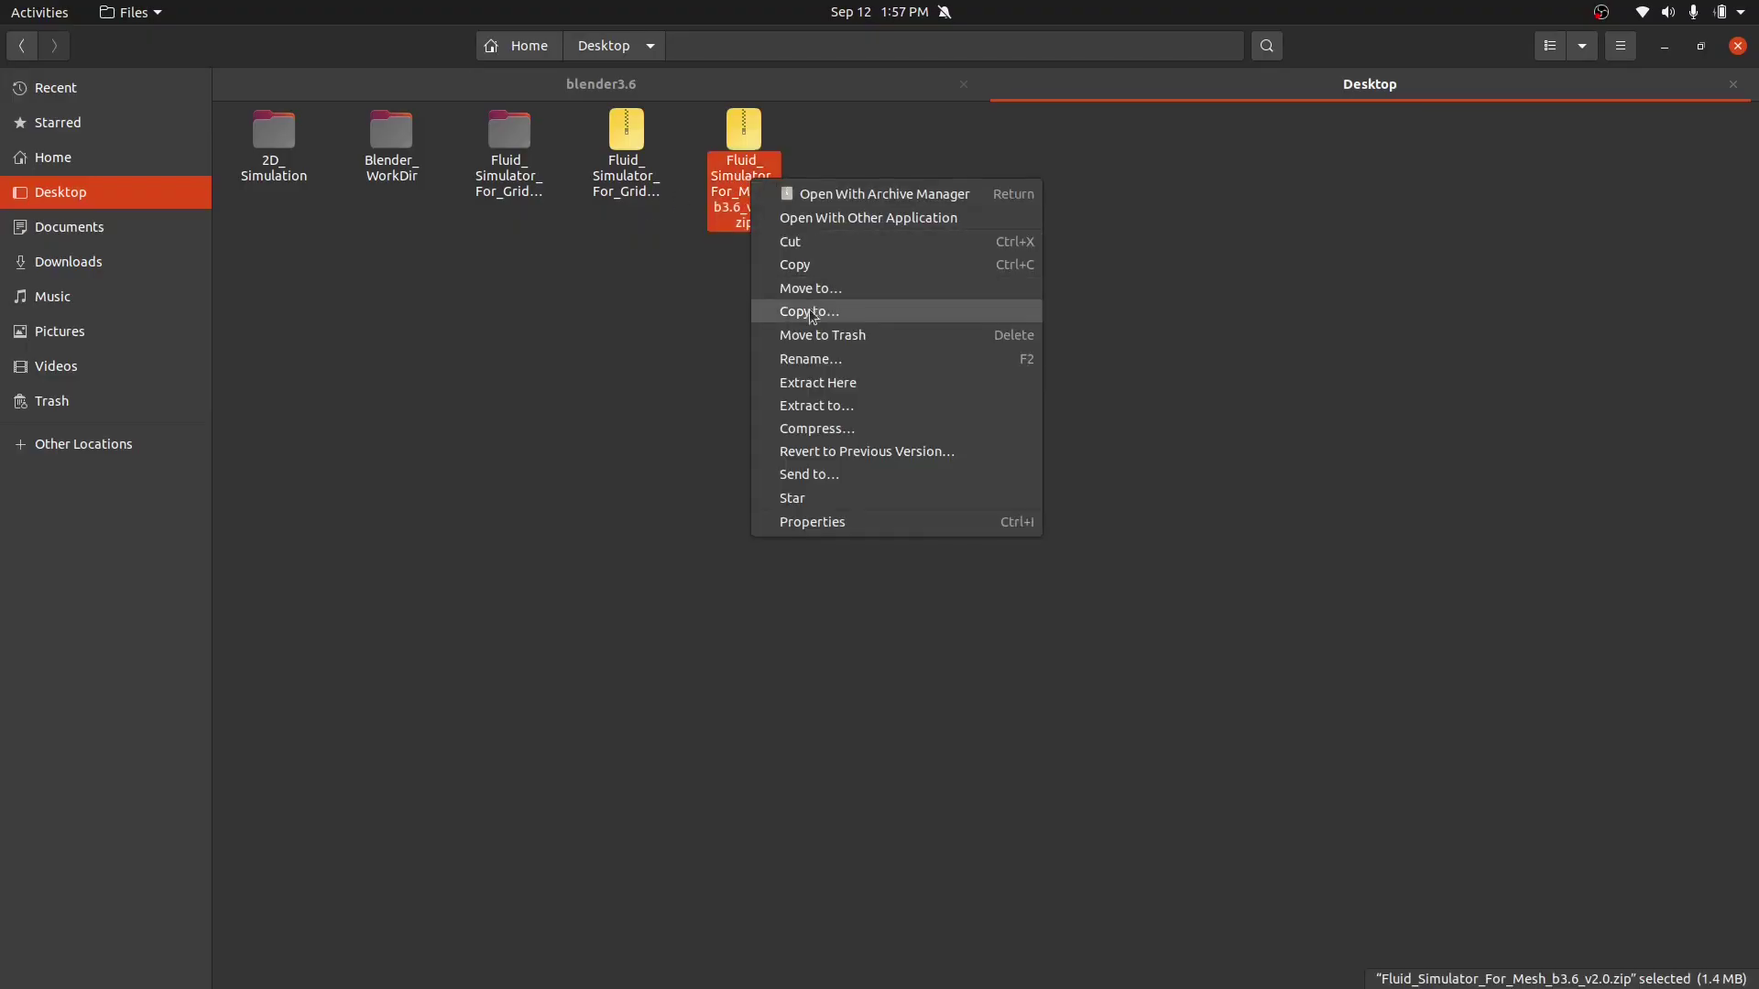
pyautogui.click(808, 383)
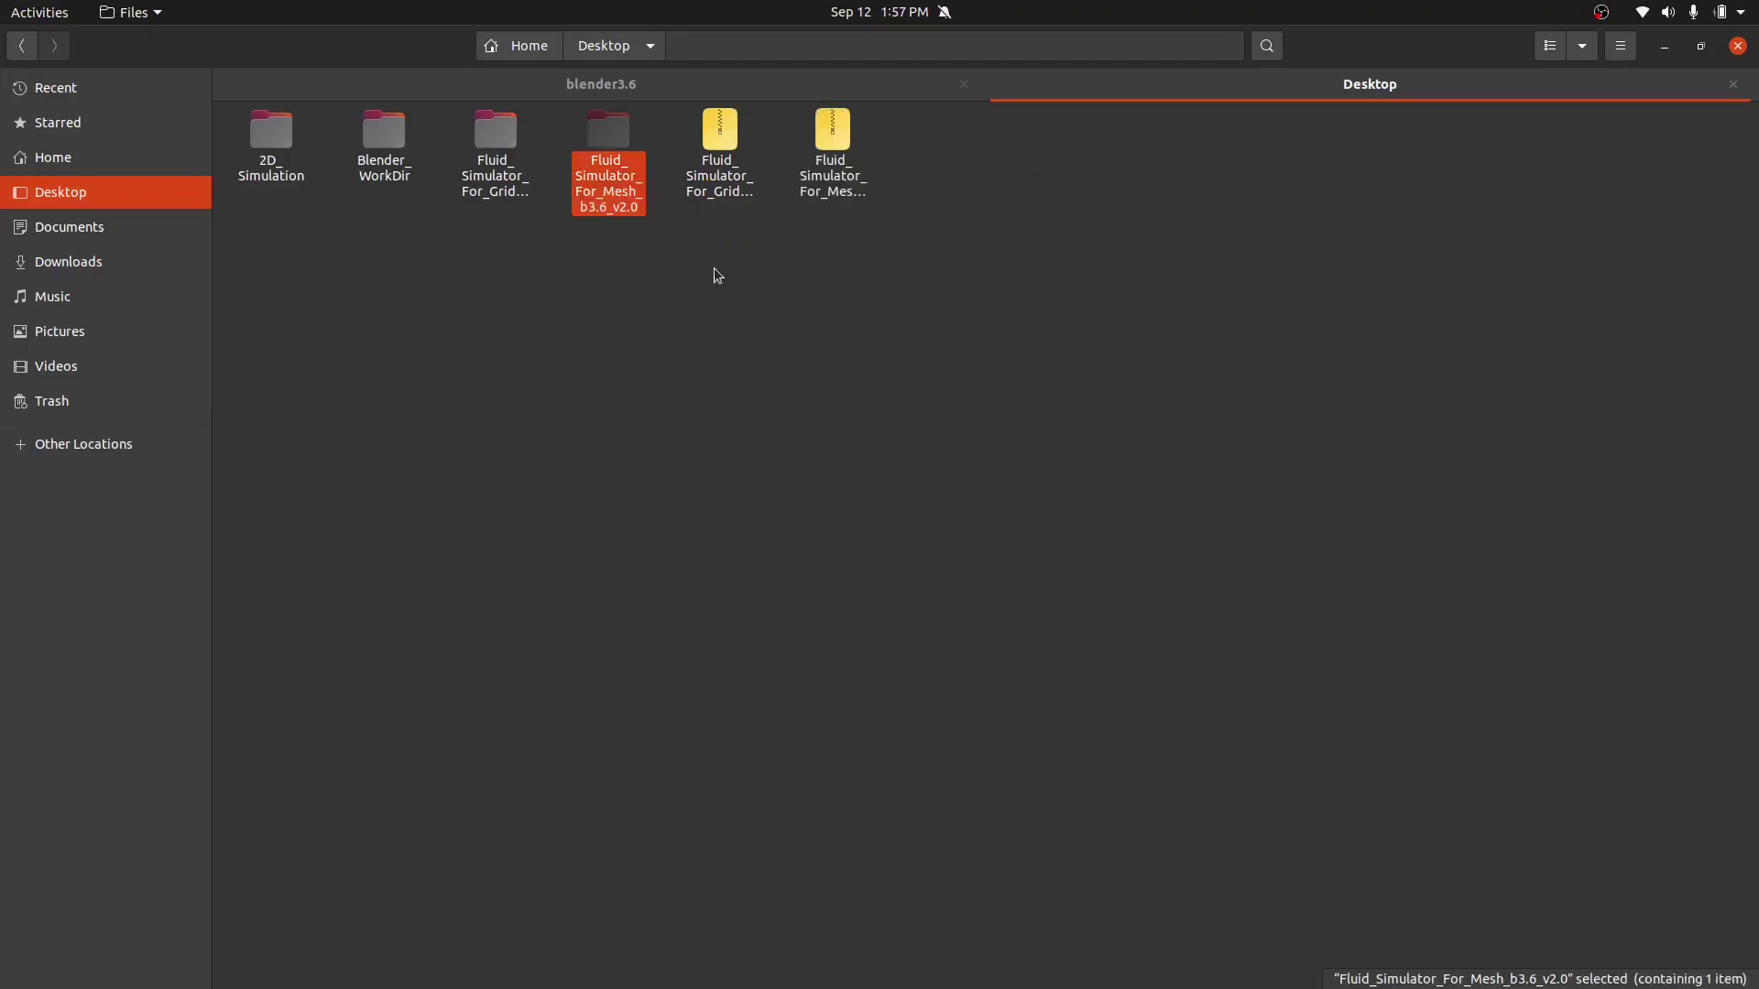
pyautogui.doubleClick(605, 186)
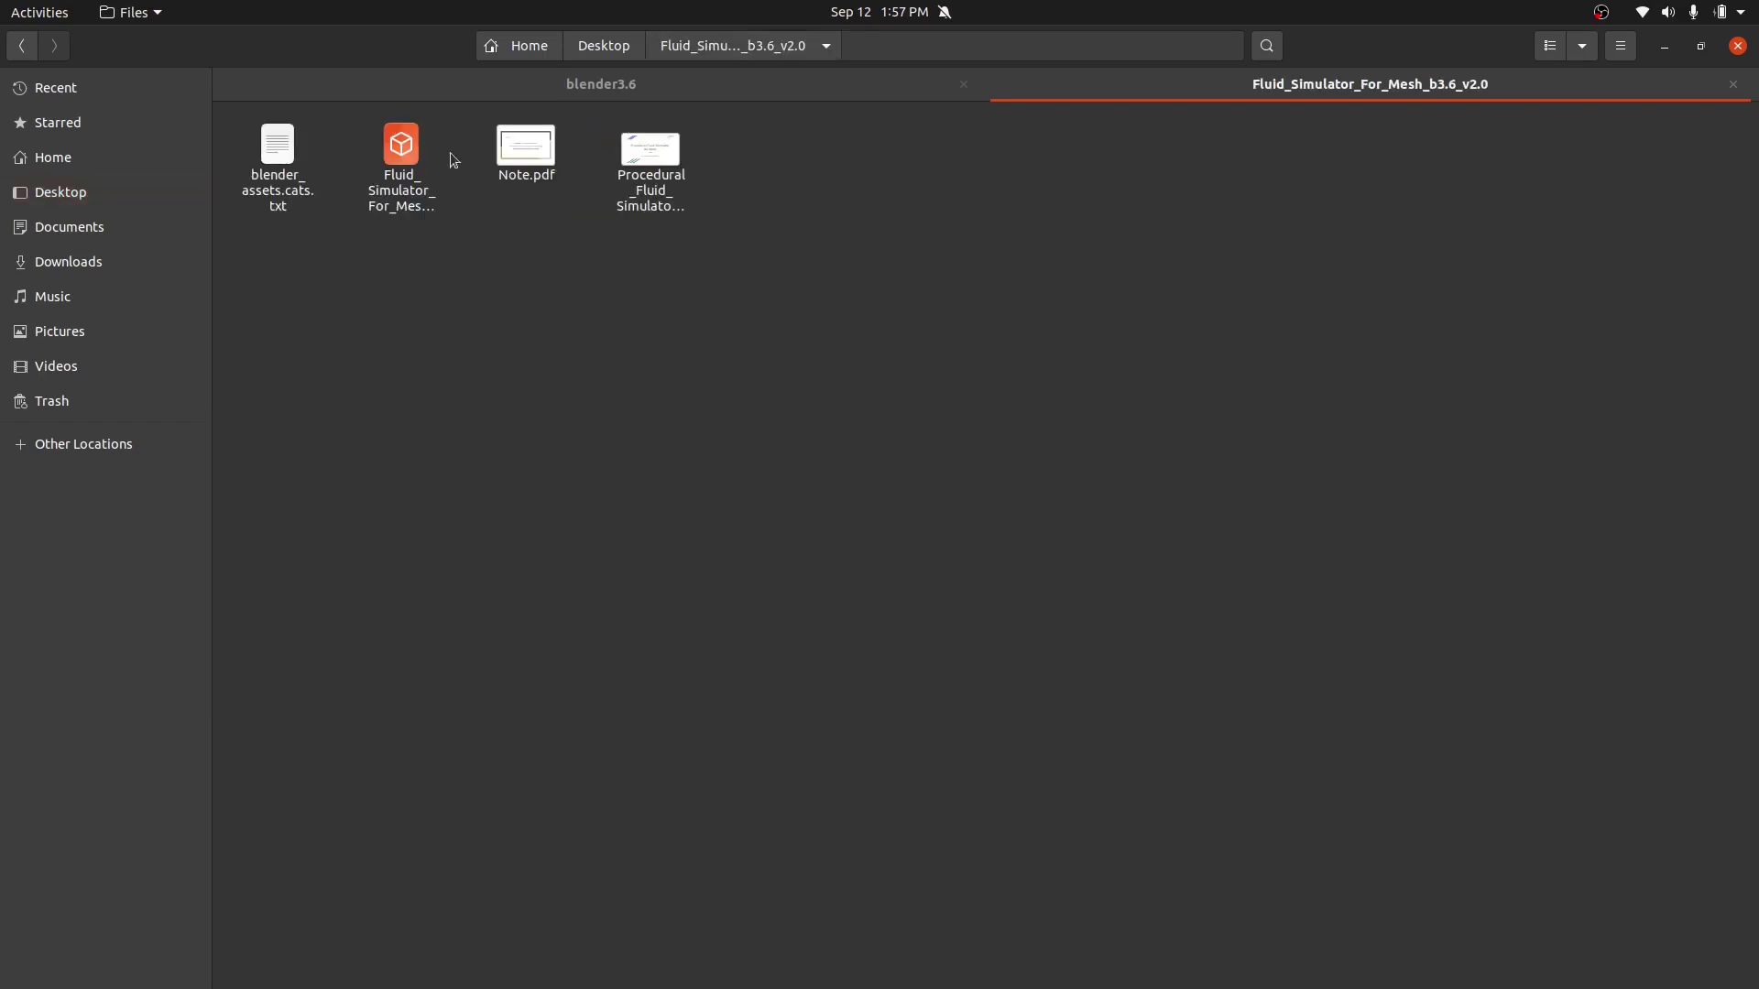
pyautogui.moveTo(271, 307); pyautogui.dragTo(630, 158)
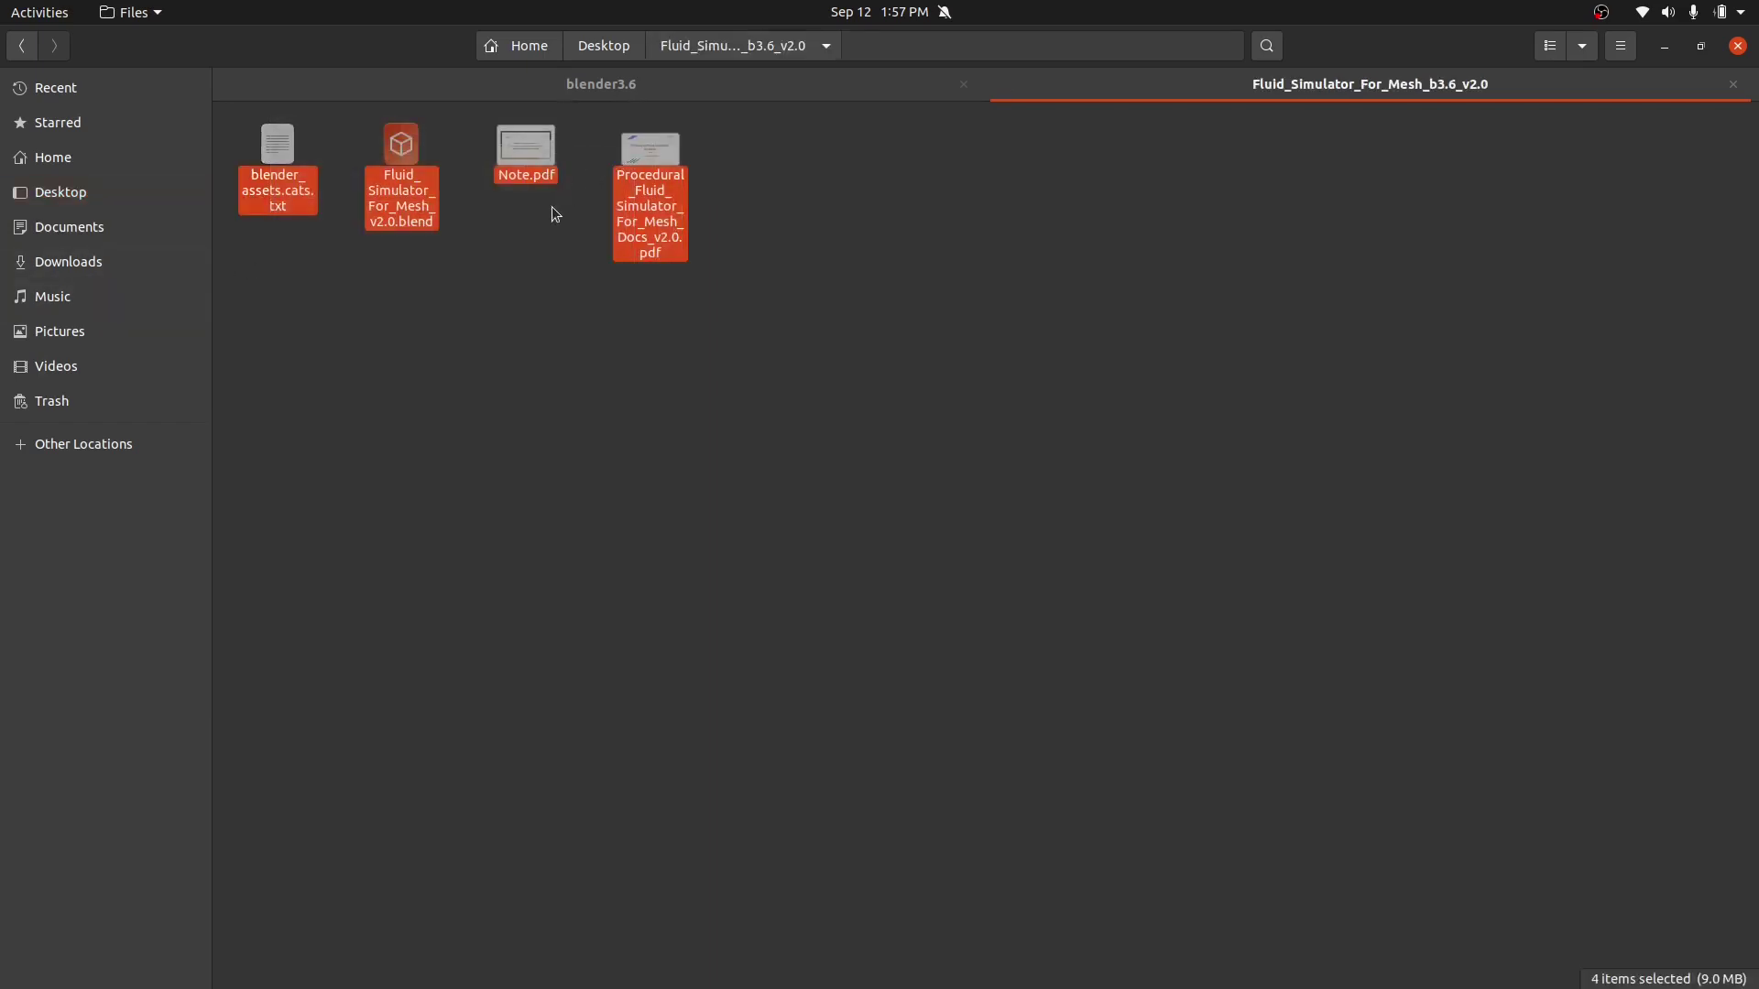
pyautogui.hotkey('alt', 'Left')
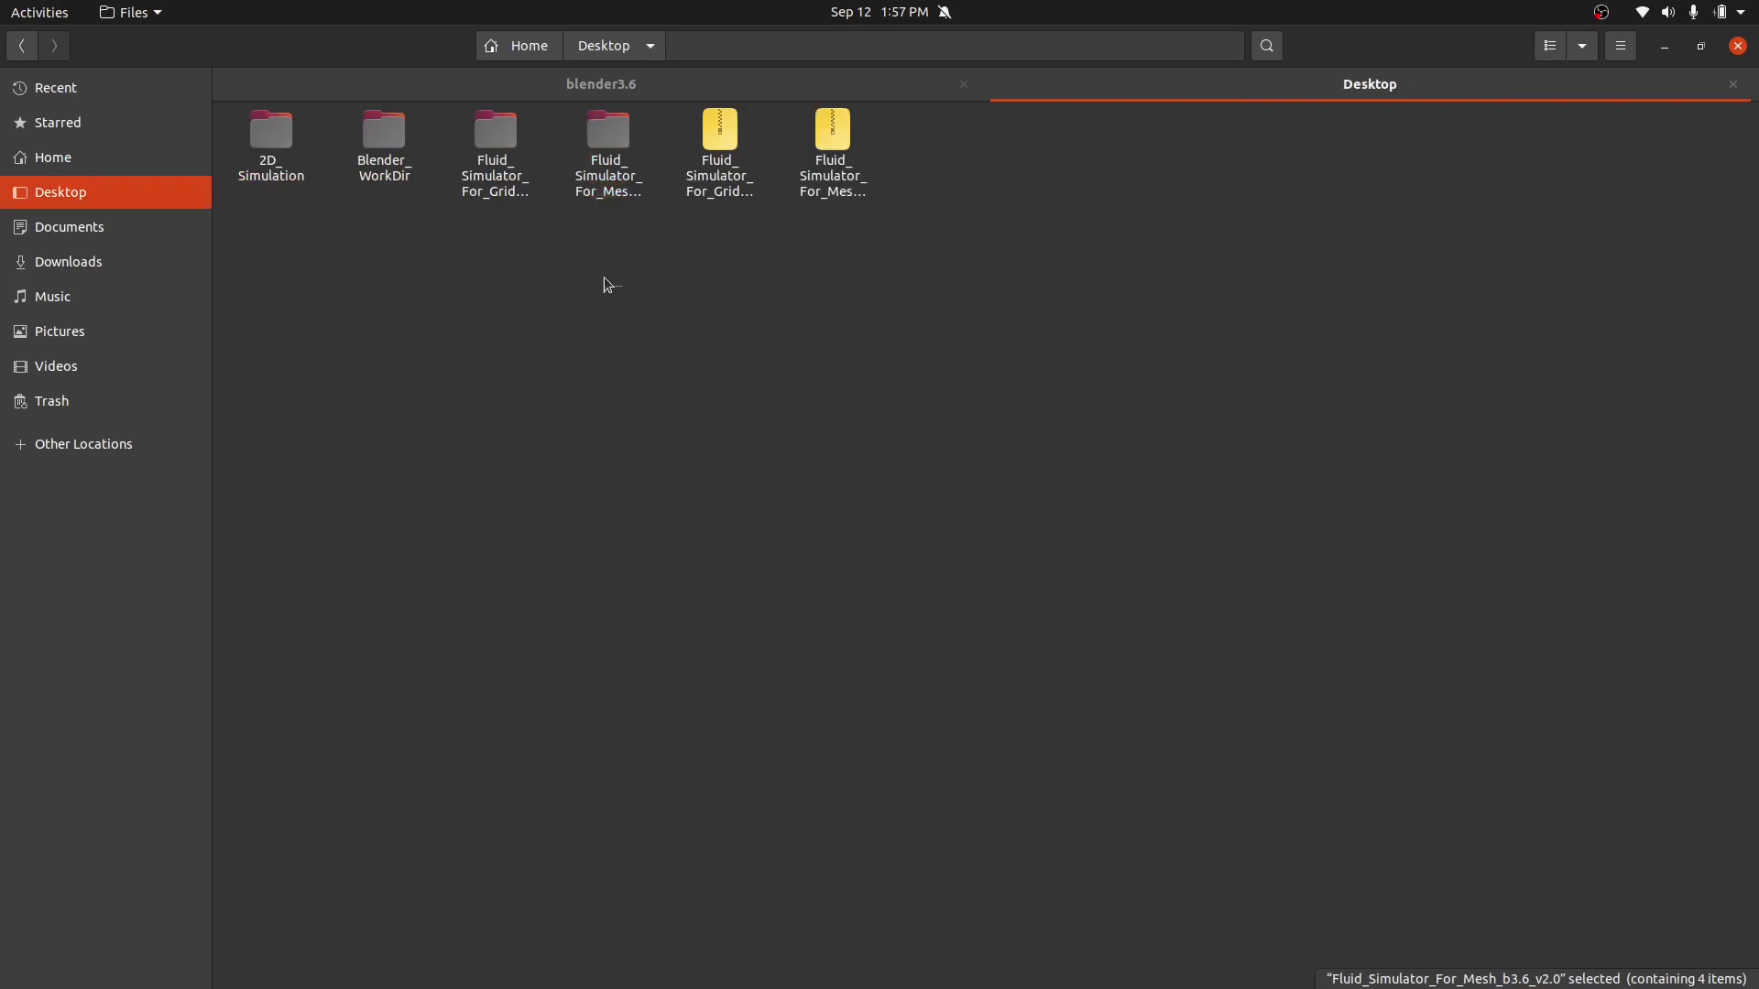
pyautogui.moveTo(622, 144); pyautogui.dragTo(652, 293)
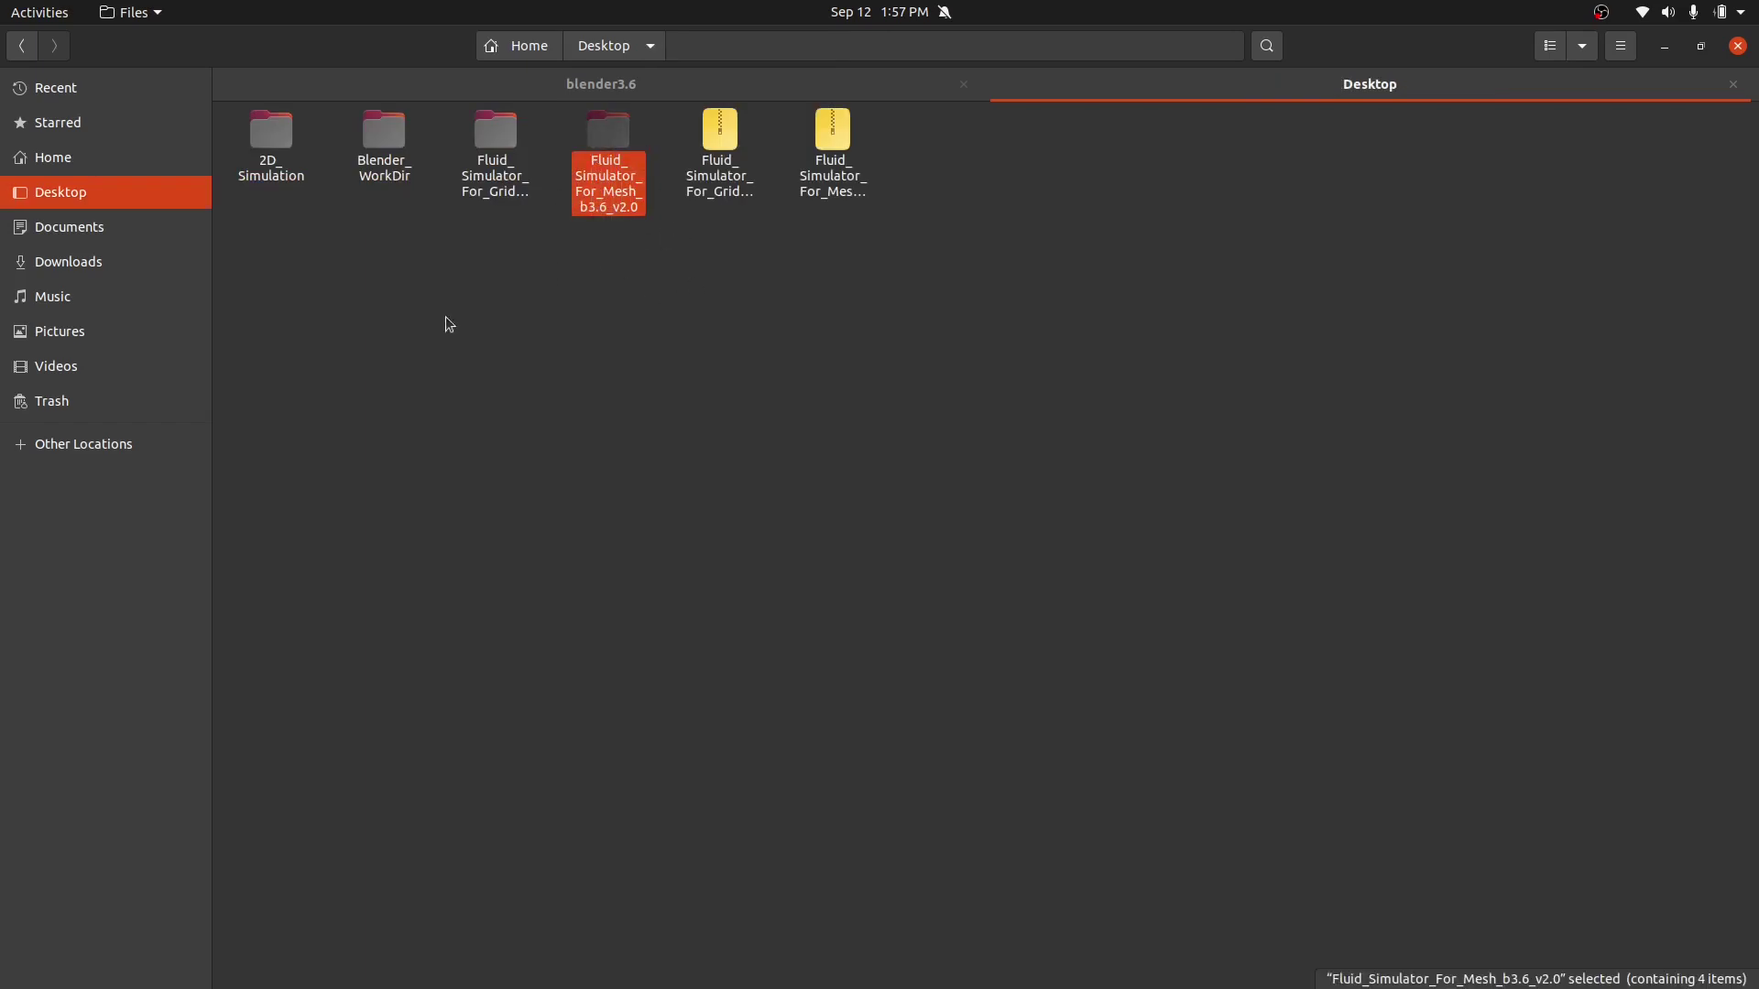
# - Add the Desktop Fluid_Simulator_For_Mesh_b3.6_v2.0 folder as a new asset library in Preferences
pyautogui.click(24, 479)
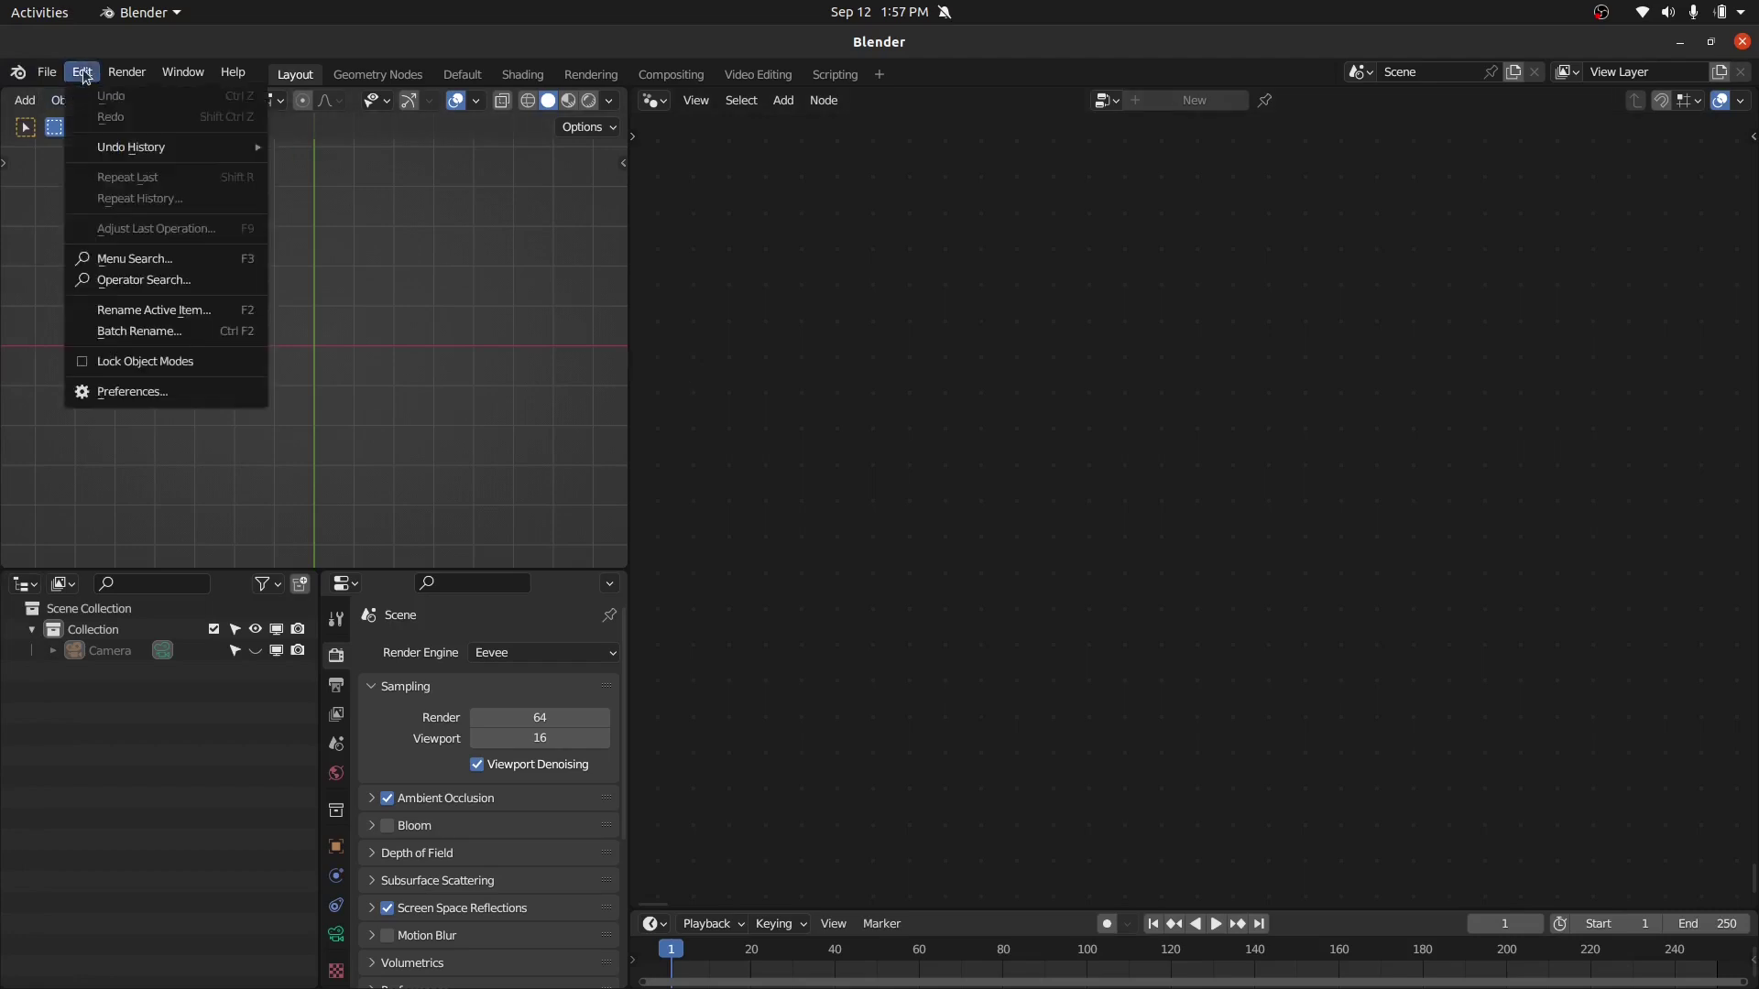
pyautogui.click(128, 392)
pyautogui.moveTo(720, 172); pyautogui.dragTo(699, 300)
pyautogui.click(699, 302)
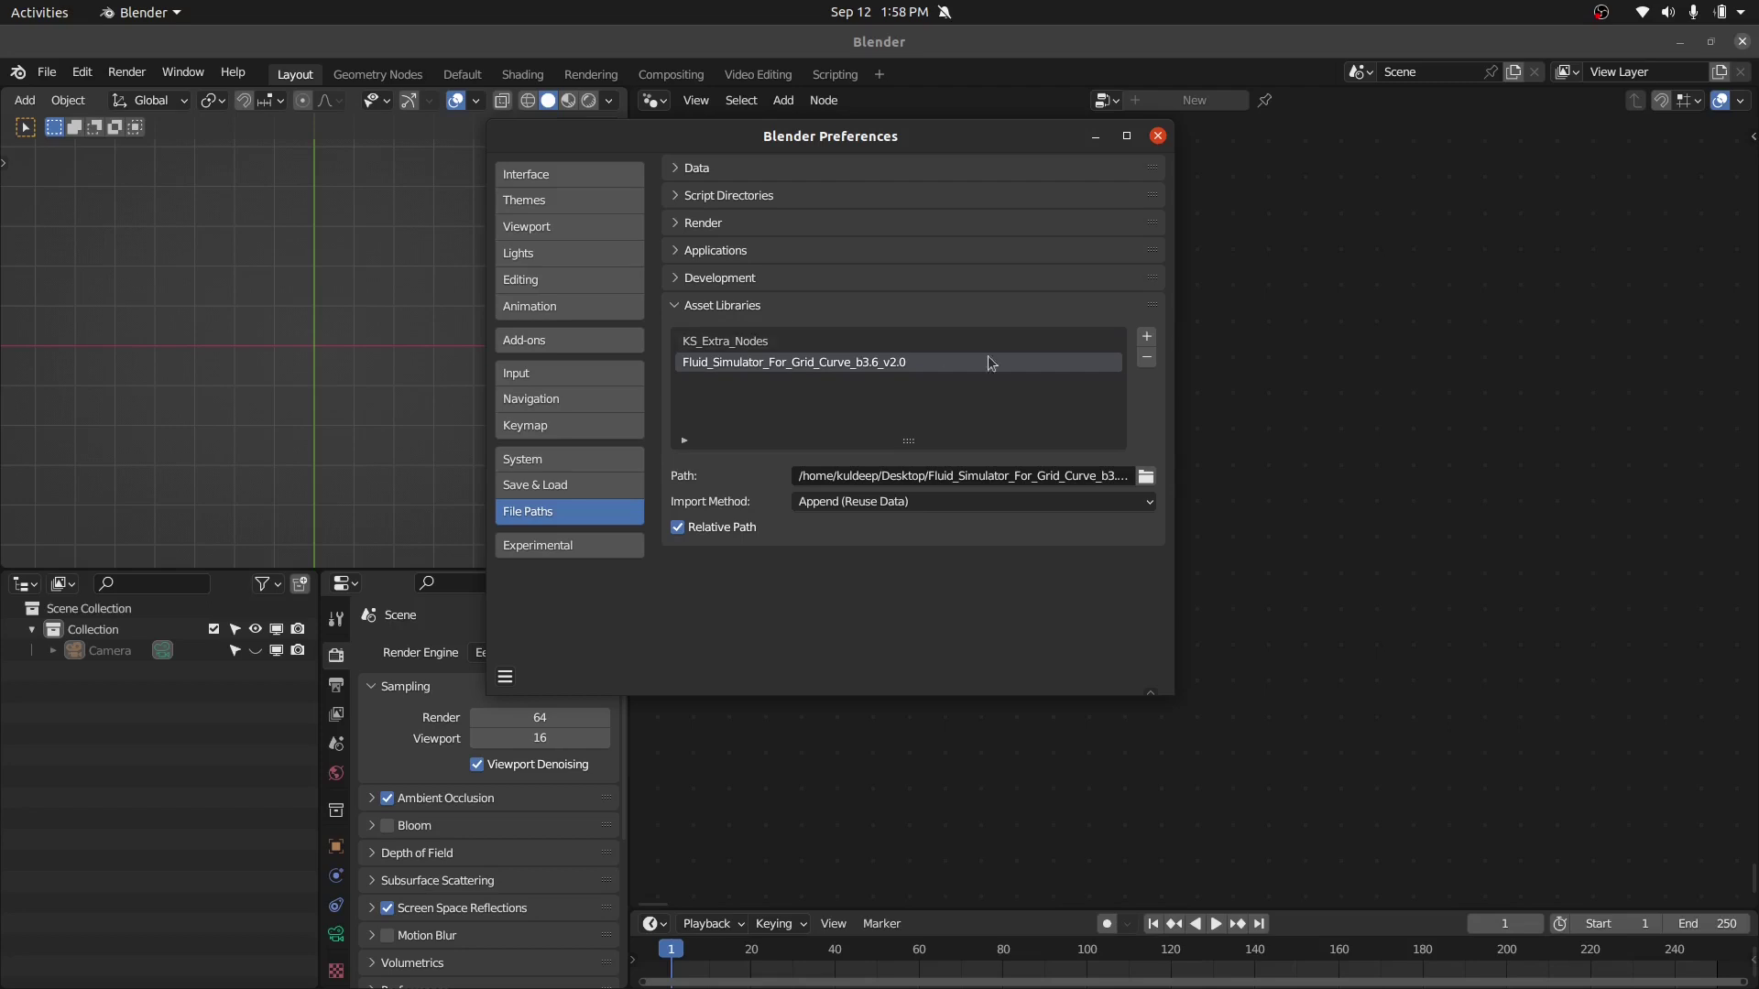
pyautogui.click(1146, 336)
pyautogui.click(355, 356)
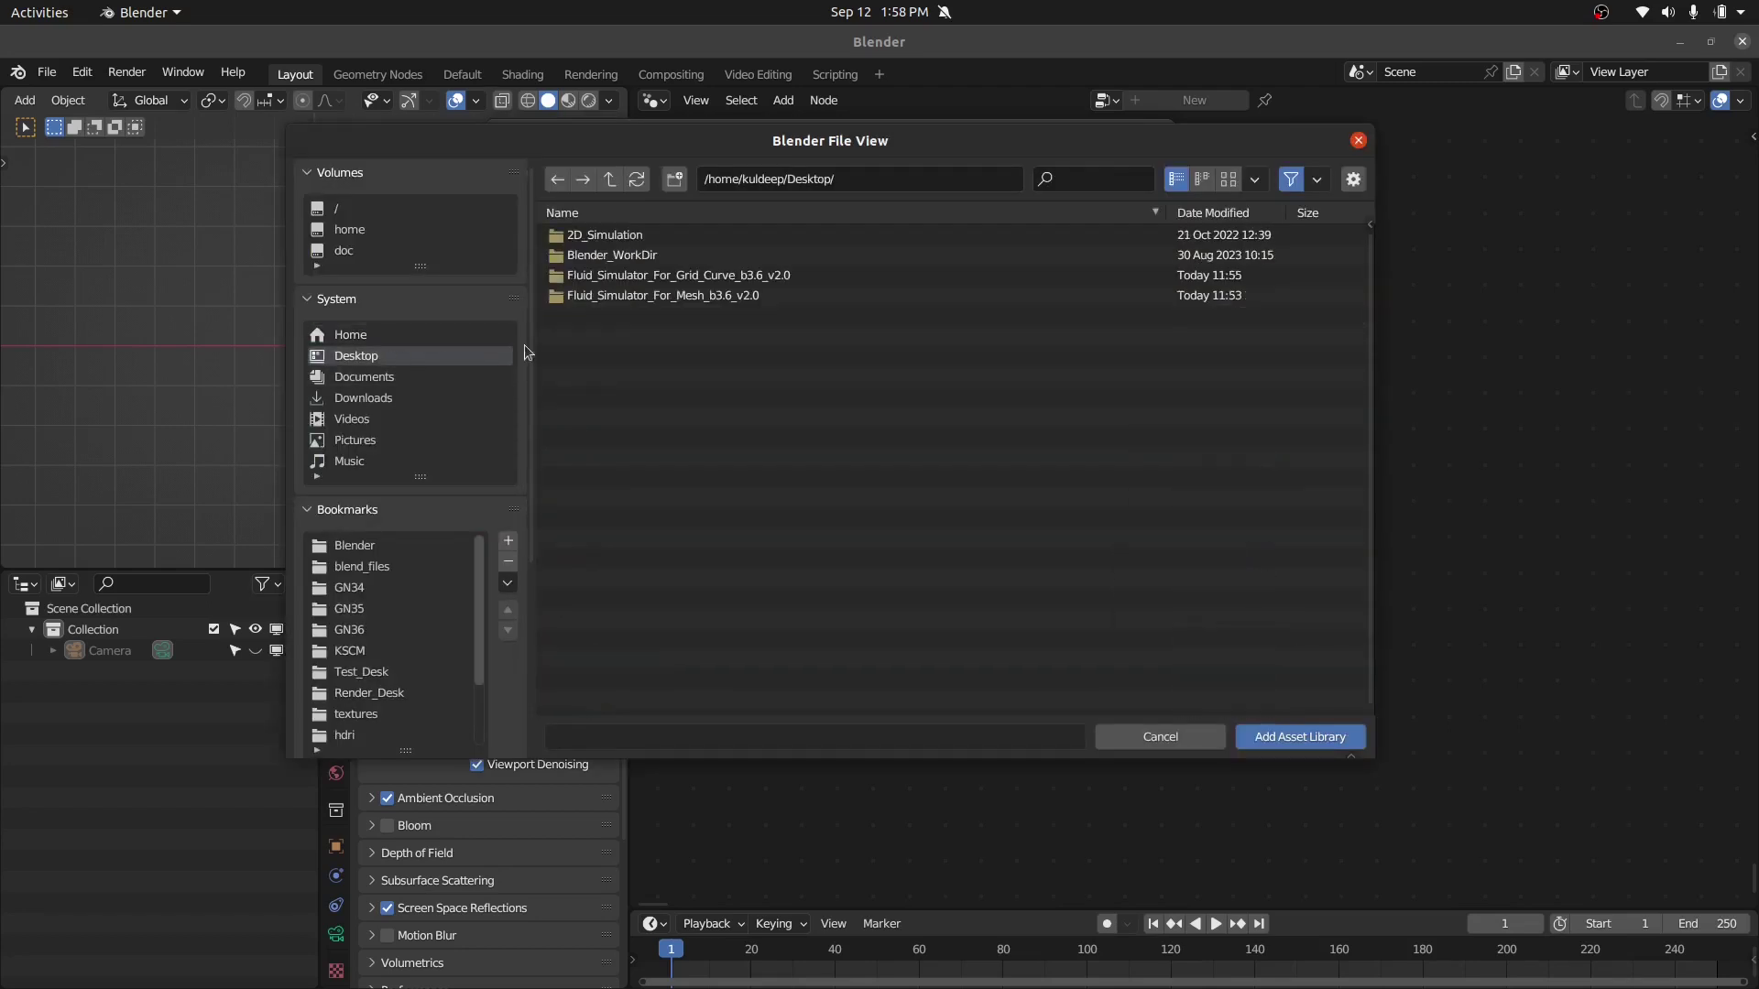
pyautogui.click(658, 296)
pyautogui.doubleClick(724, 299)
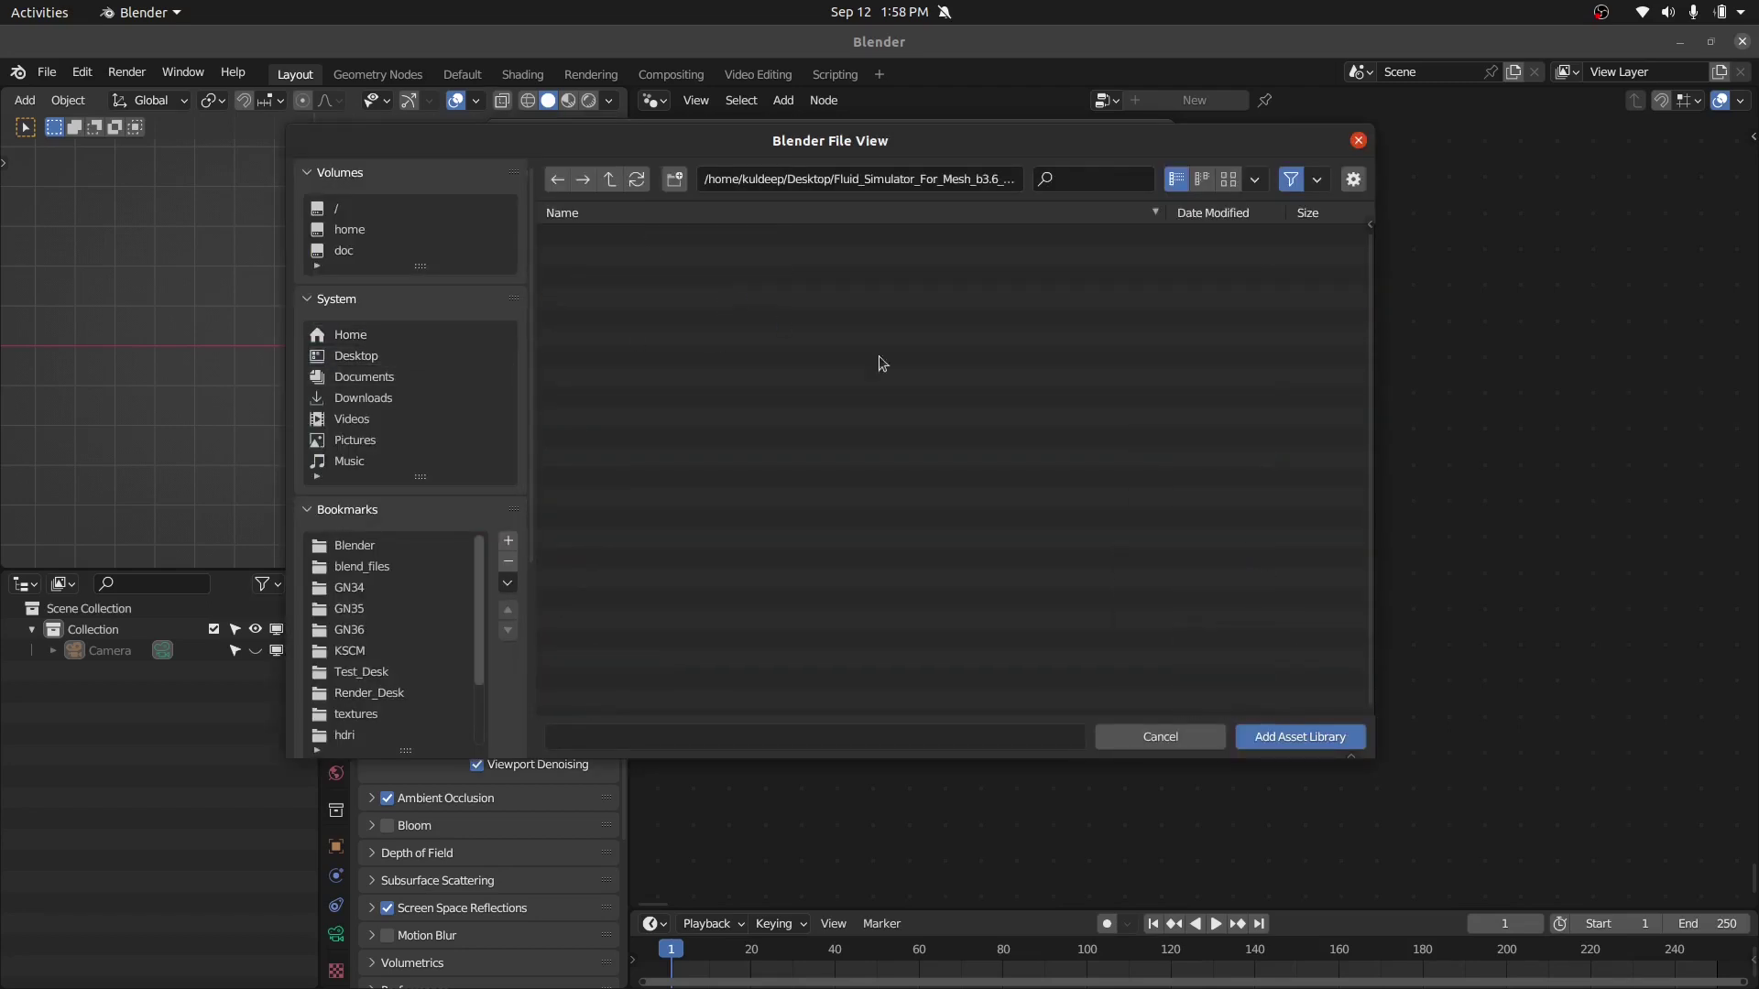
pyautogui.click(1273, 732)
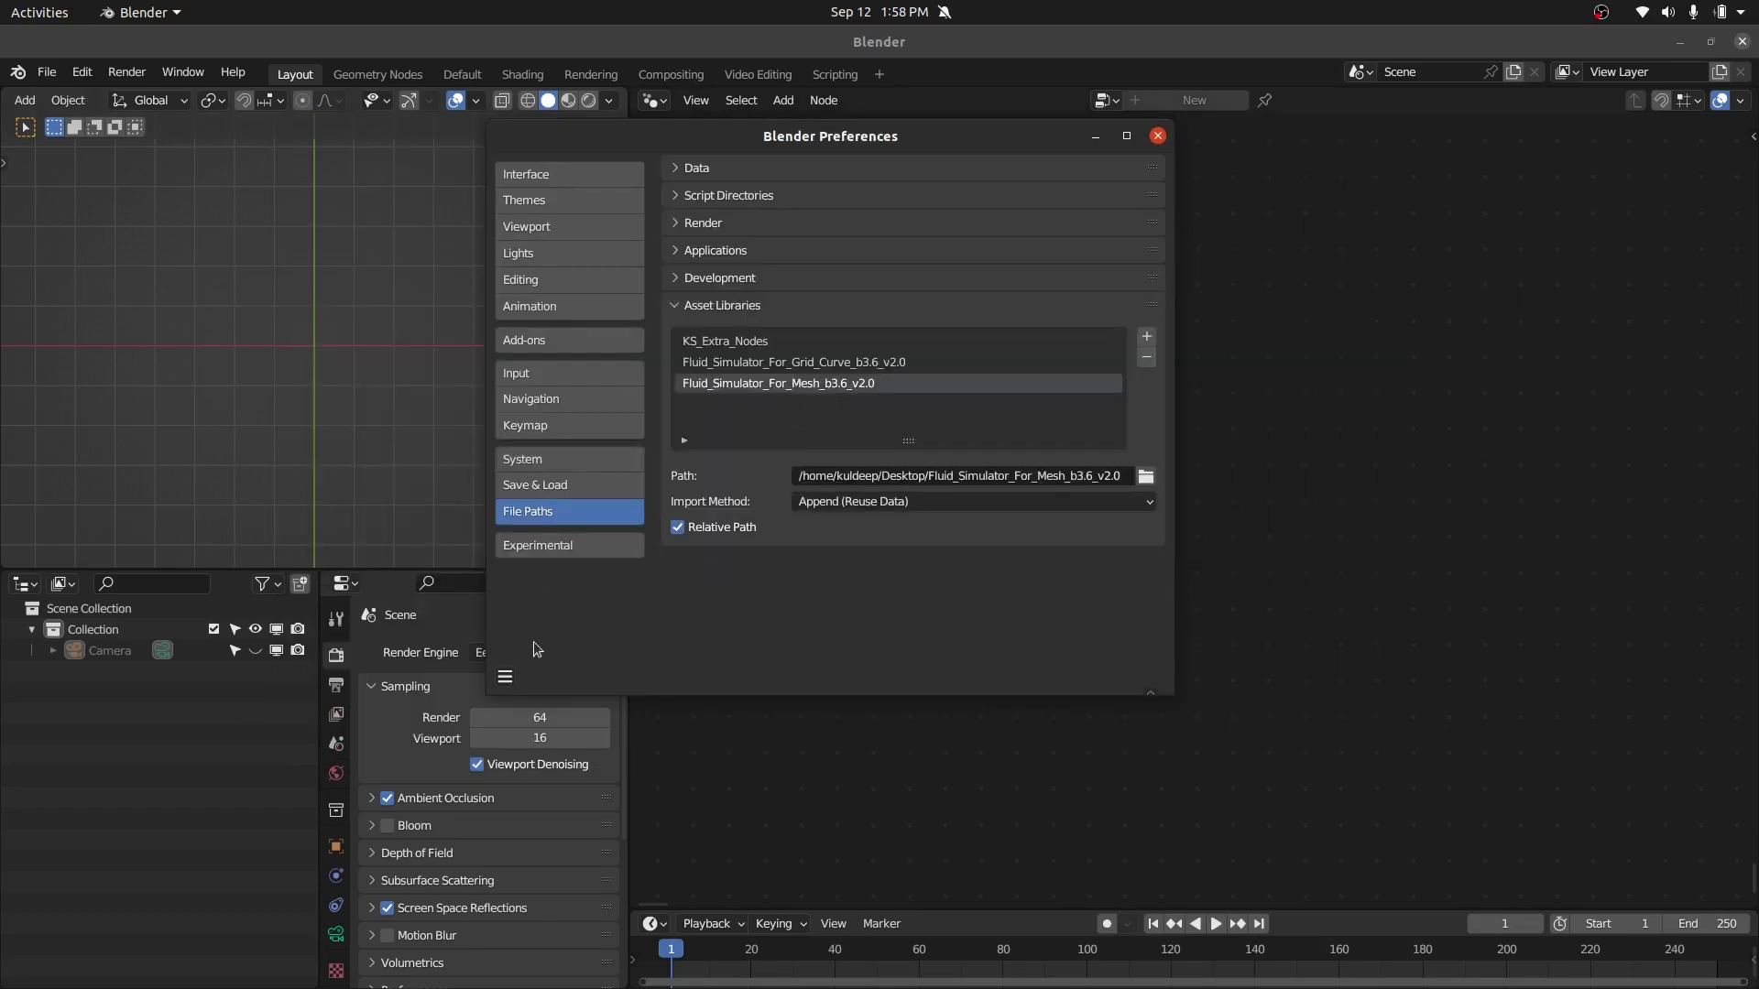
# - Save the preferences and close the Preferences window
pyautogui.click(504, 677)
pyautogui.click(541, 617)
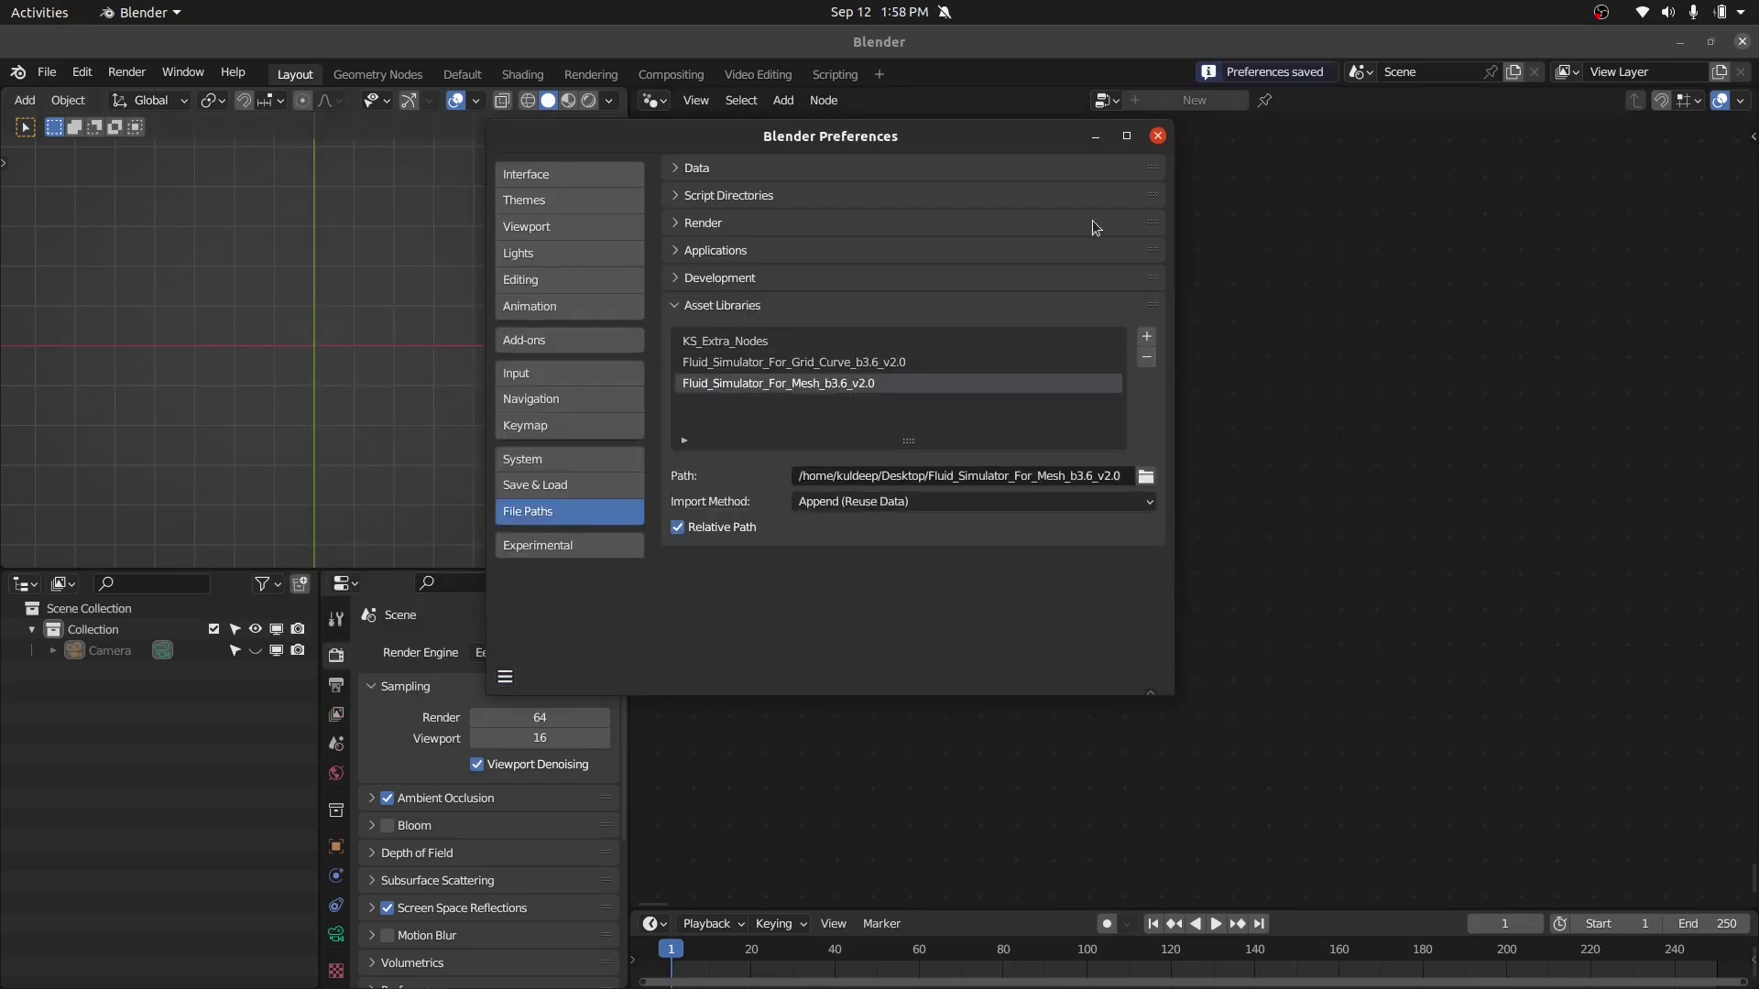
pyautogui.click(1157, 137)
pyautogui.click(656, 100)
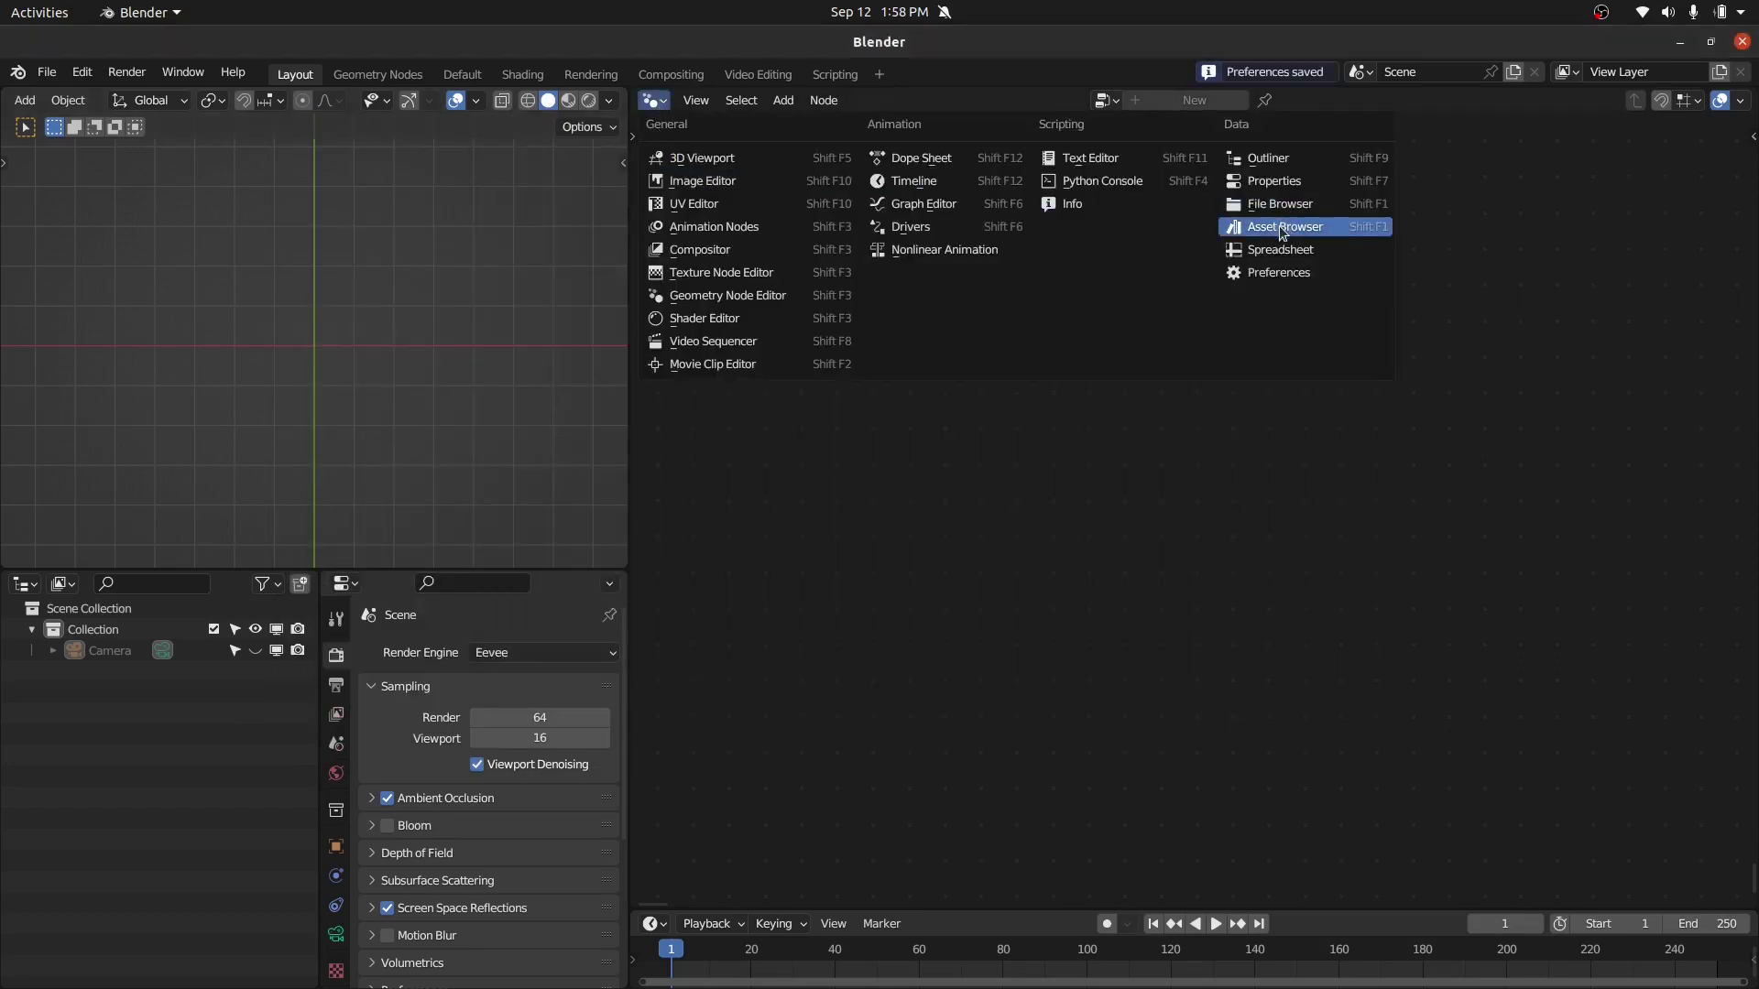
# - Turn the node editor into an Asset Browser showing the KS Tools > Fluid Simulator > Mesh catalog
pyautogui.click(1244, 229)
pyautogui.click(723, 211)
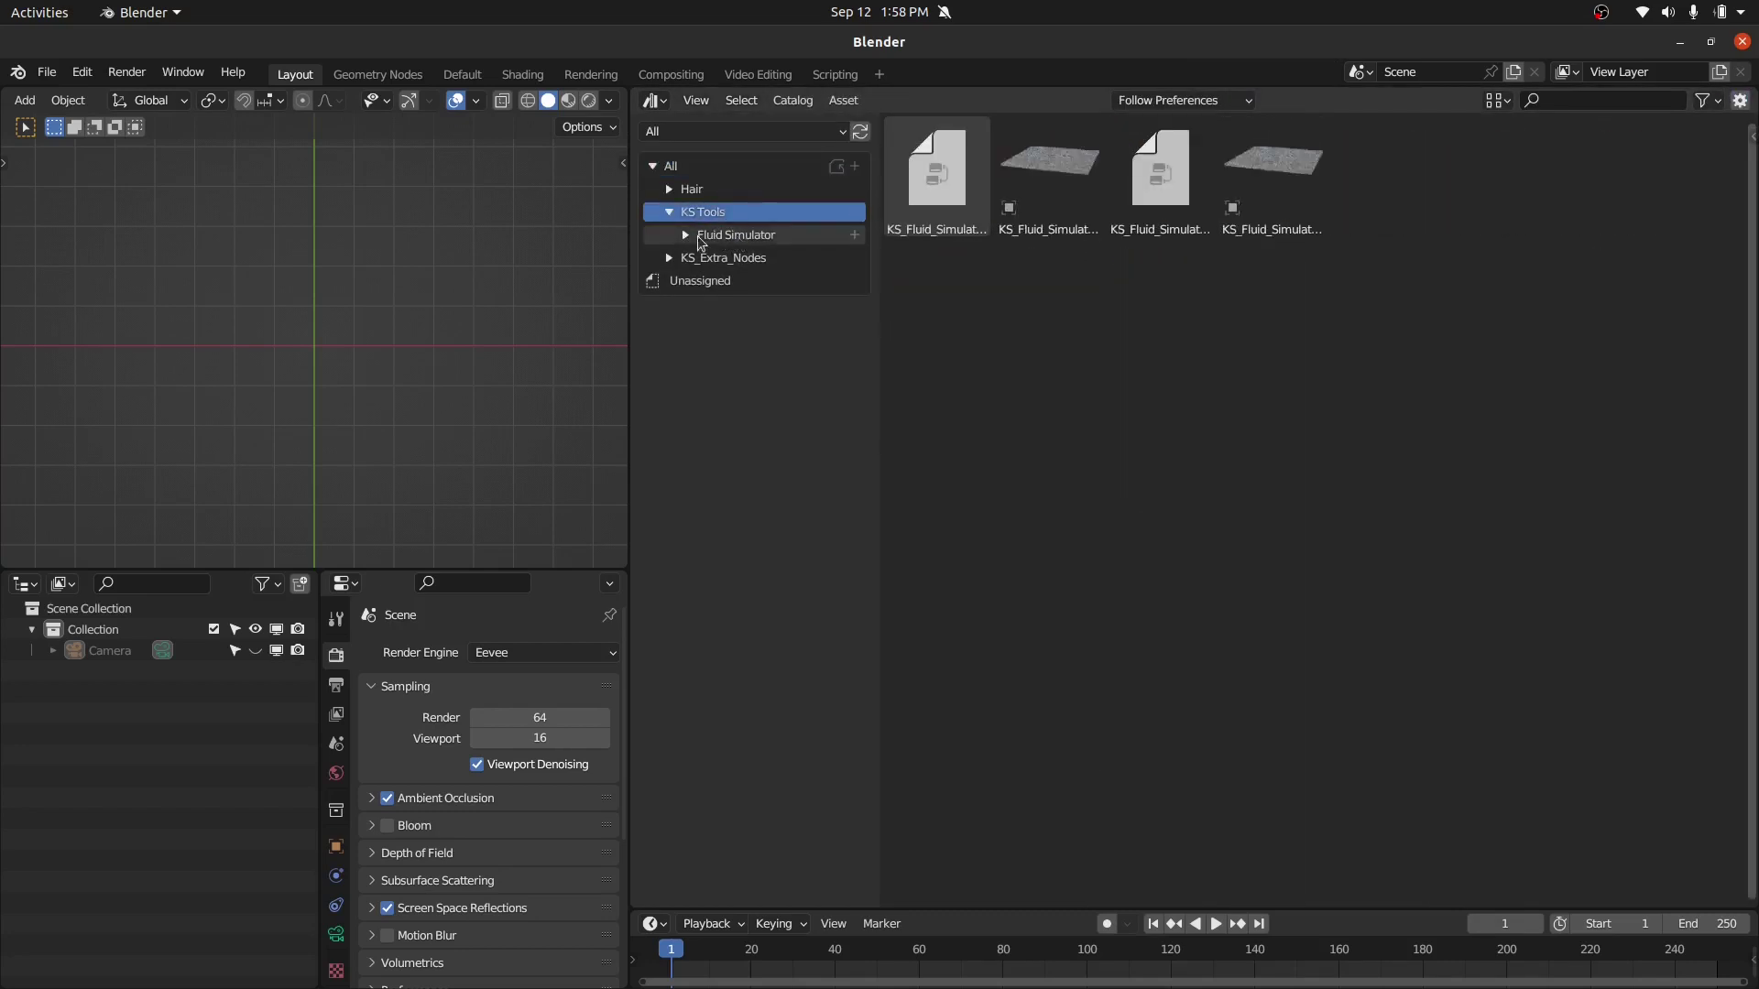
pyautogui.click(755, 233)
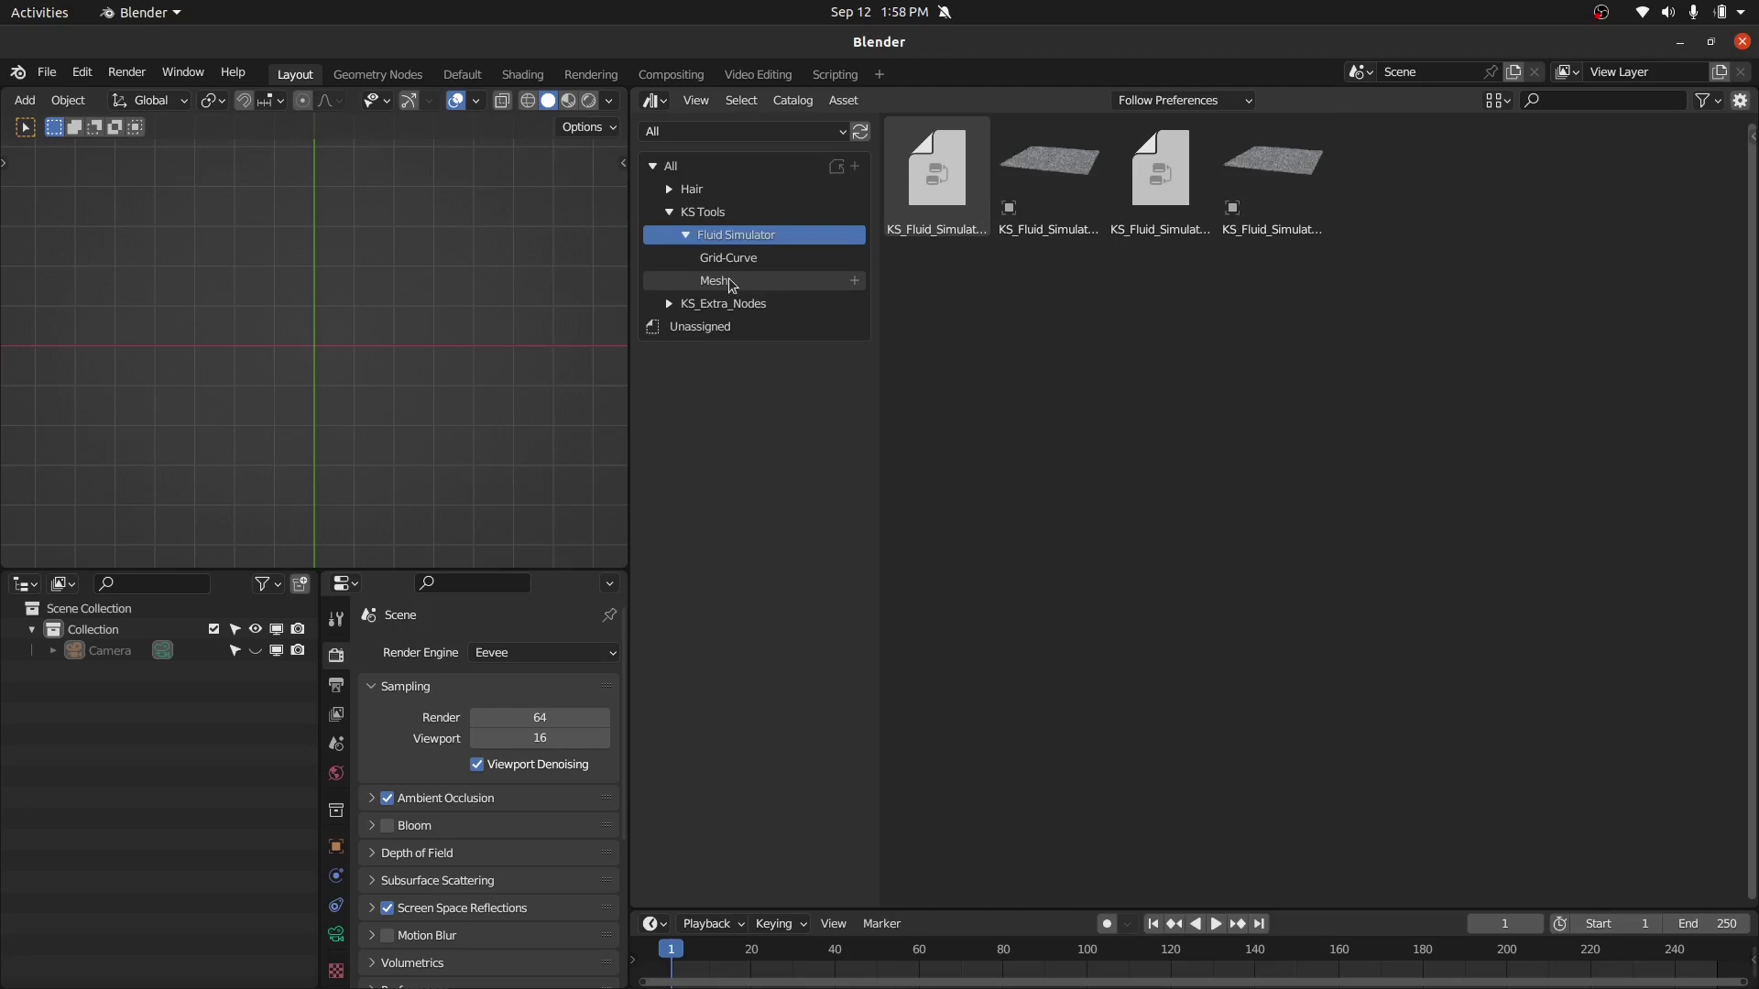
pyautogui.click(728, 279)
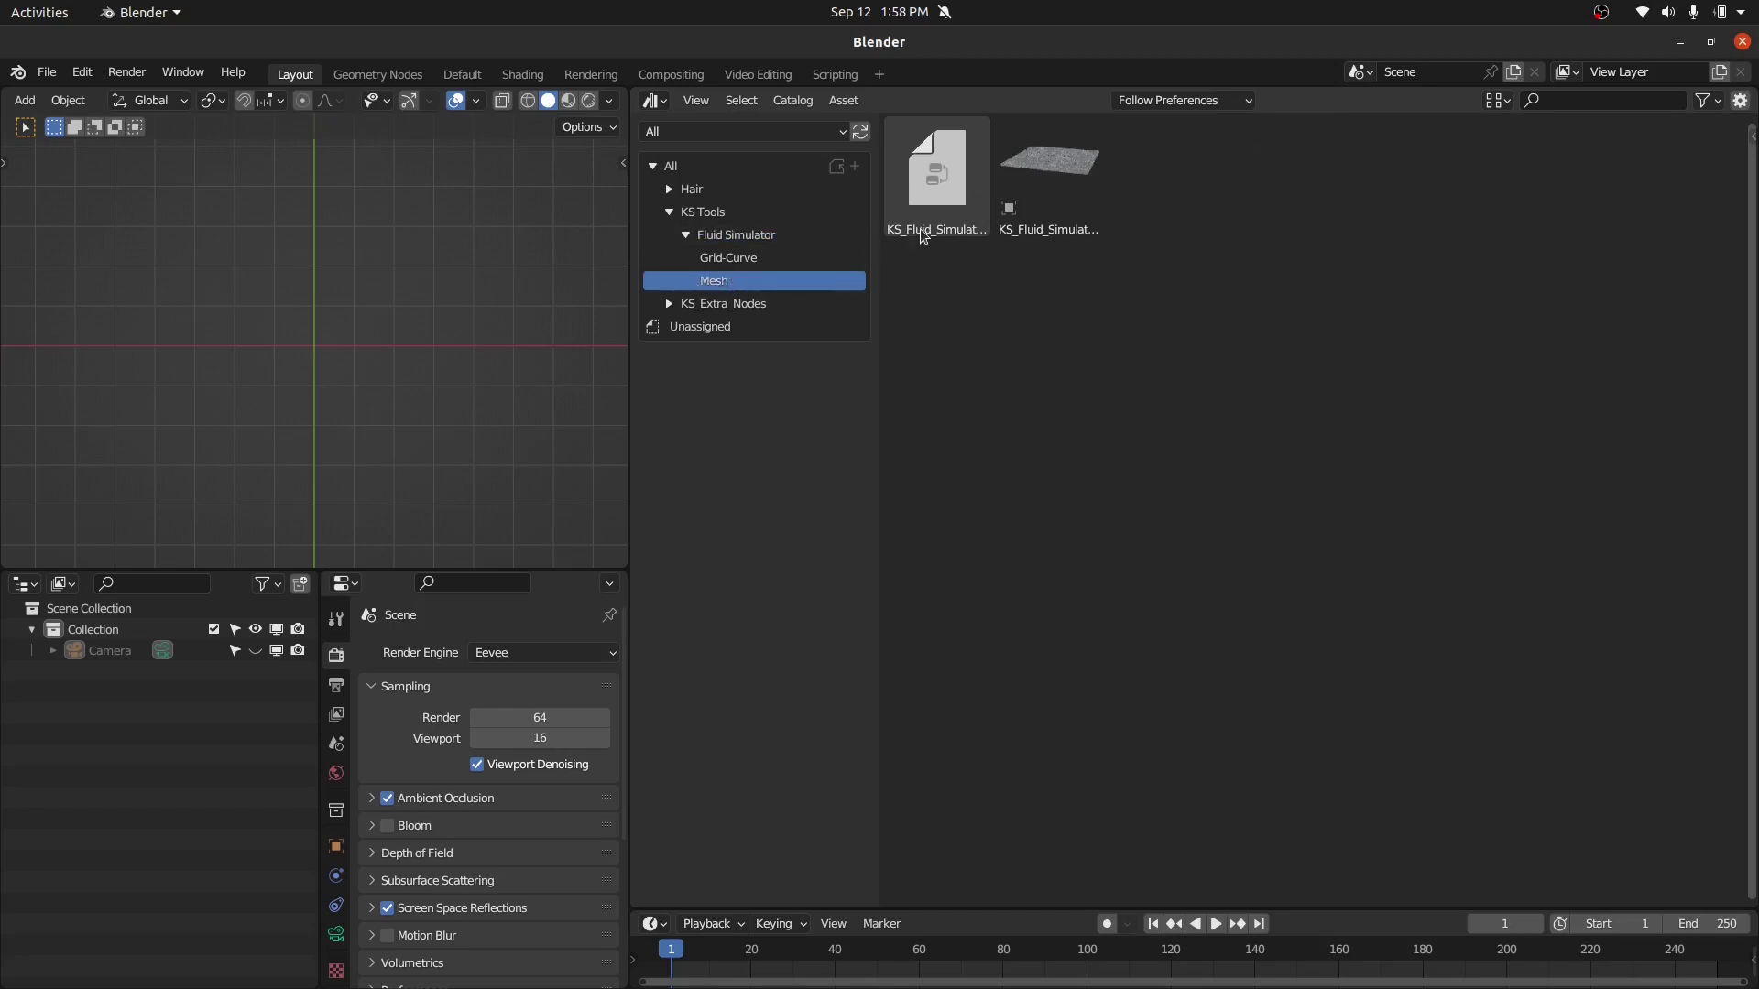
# - Drag the demo fluid simulator scene into the viewport and play it in Material Preview
pyautogui.moveTo(1048, 174)
pyautogui.mouseDown()
pyautogui.moveTo(438, 401)
pyautogui.moveTo(319, 352)
pyautogui.mouseUp()
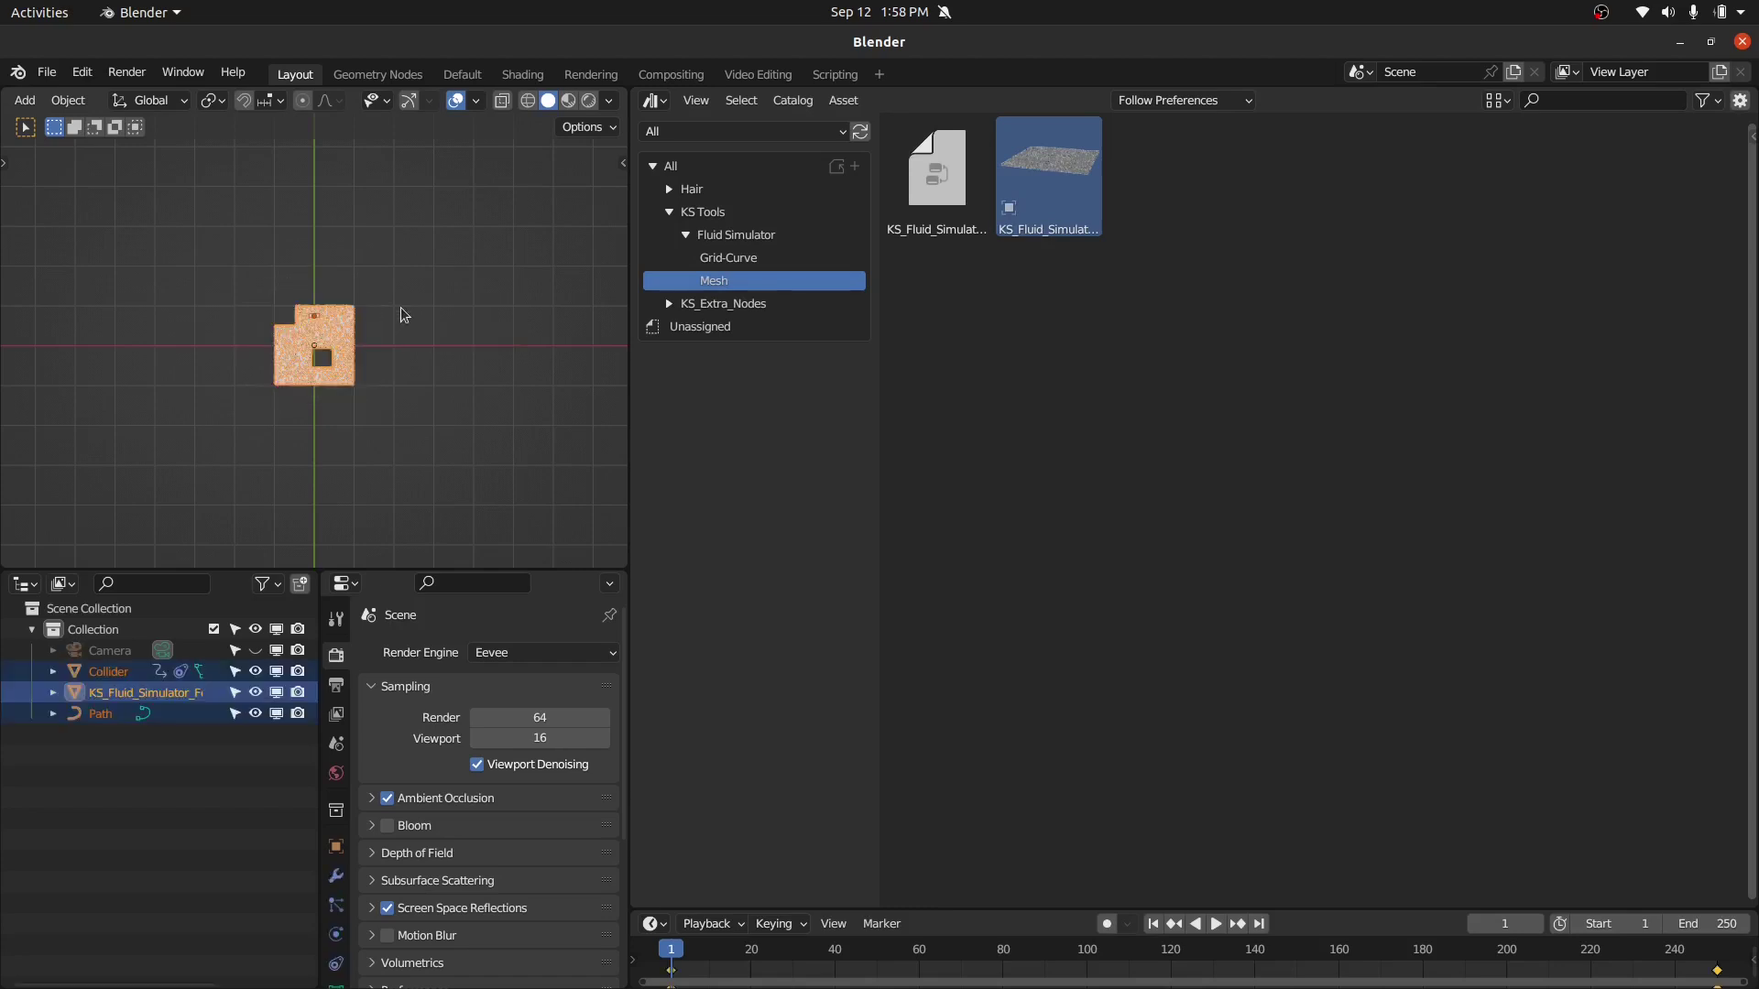
pyautogui.press('z')
pyautogui.click(228, 291)
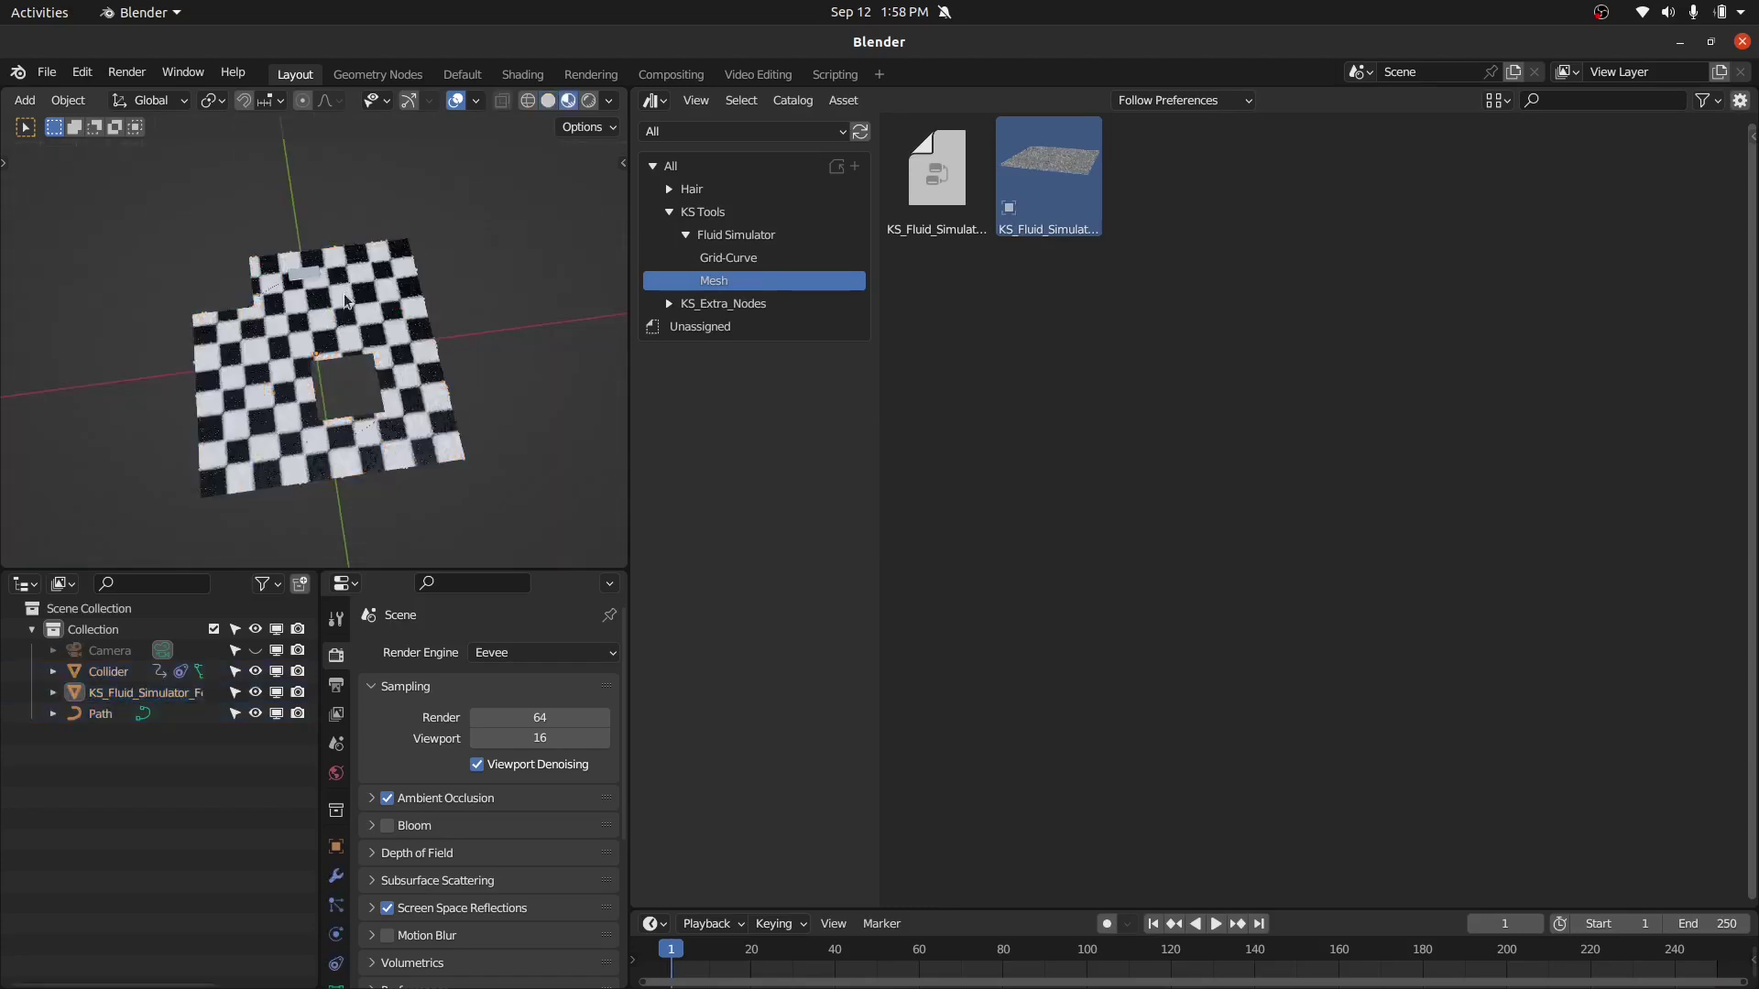
pyautogui.moveTo(238, 291)
pyautogui.mouseDown(button='middle')
pyautogui.moveTo(356, 272)
pyautogui.moveTo(394, 309)
pyautogui.moveTo(307, 335)
pyautogui.moveTo(355, 344)
pyautogui.moveTo(285, 312)
pyautogui.mouseUp(button='middle')
pyautogui.press('space')
pyautogui.press('space')
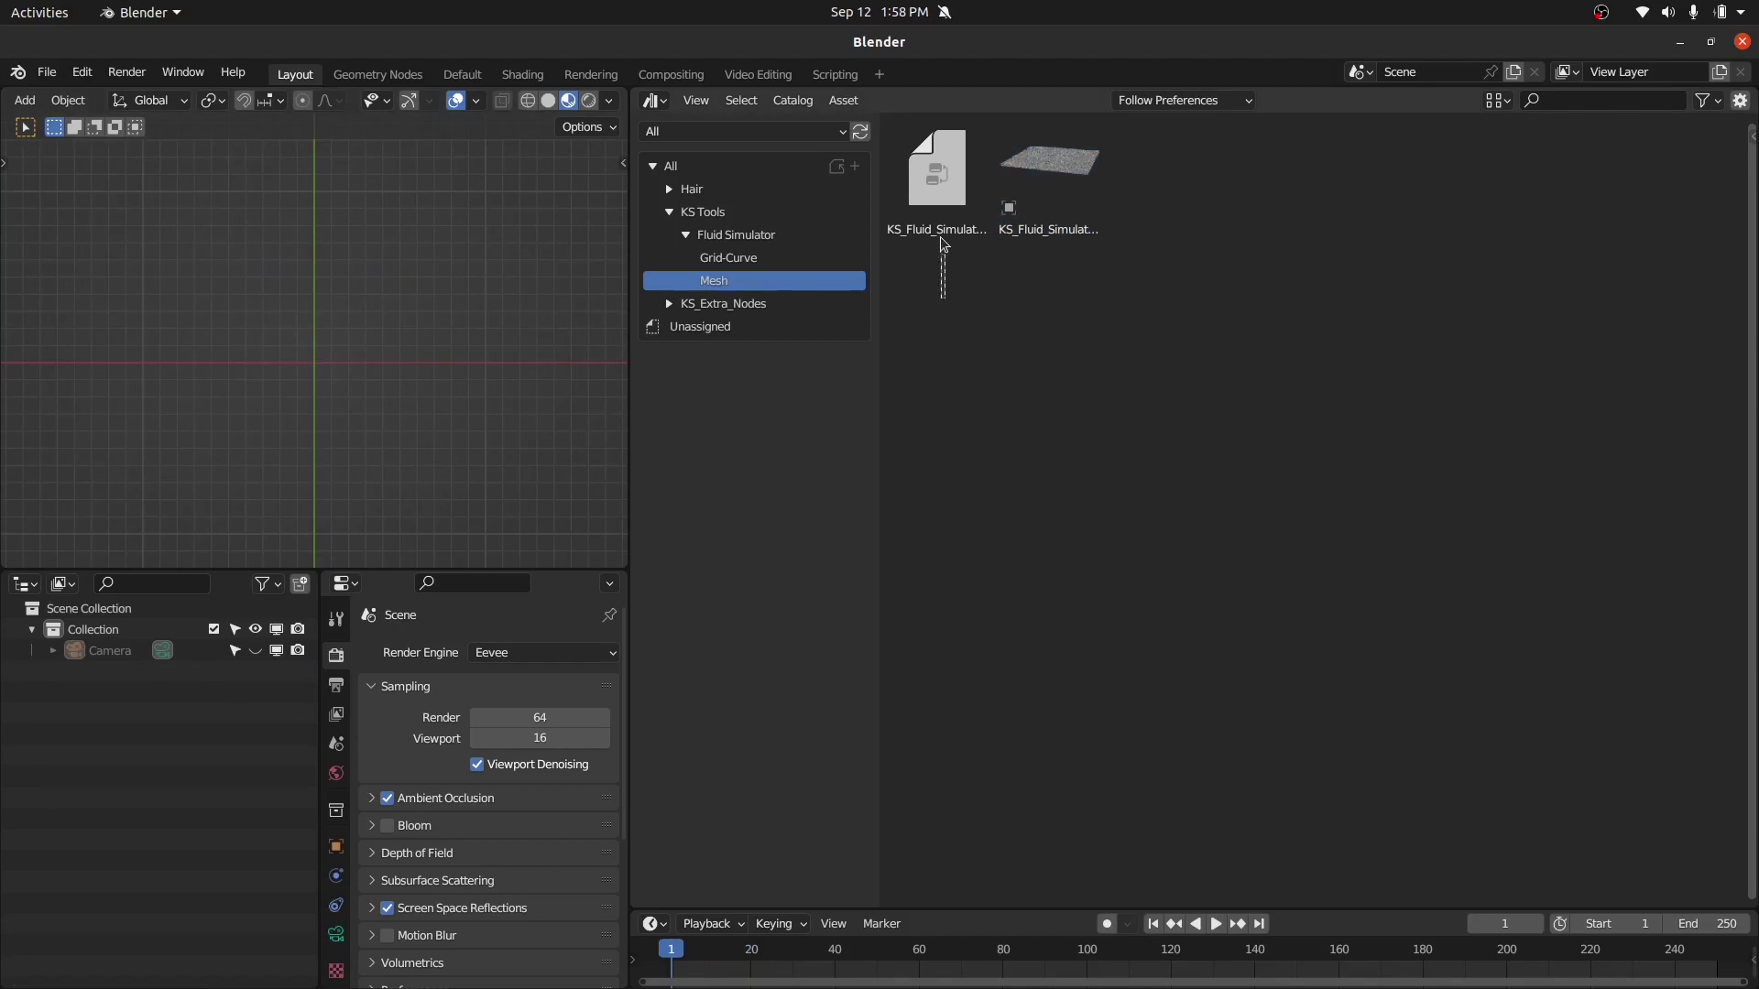
pyautogui.moveTo(938, 298); pyautogui.dragTo(936, 199)
# - Add a plane and subdivide it four times in Edit Mode
pyautogui.hotkey('shift', 'a')
pyautogui.moveTo(283, 295)
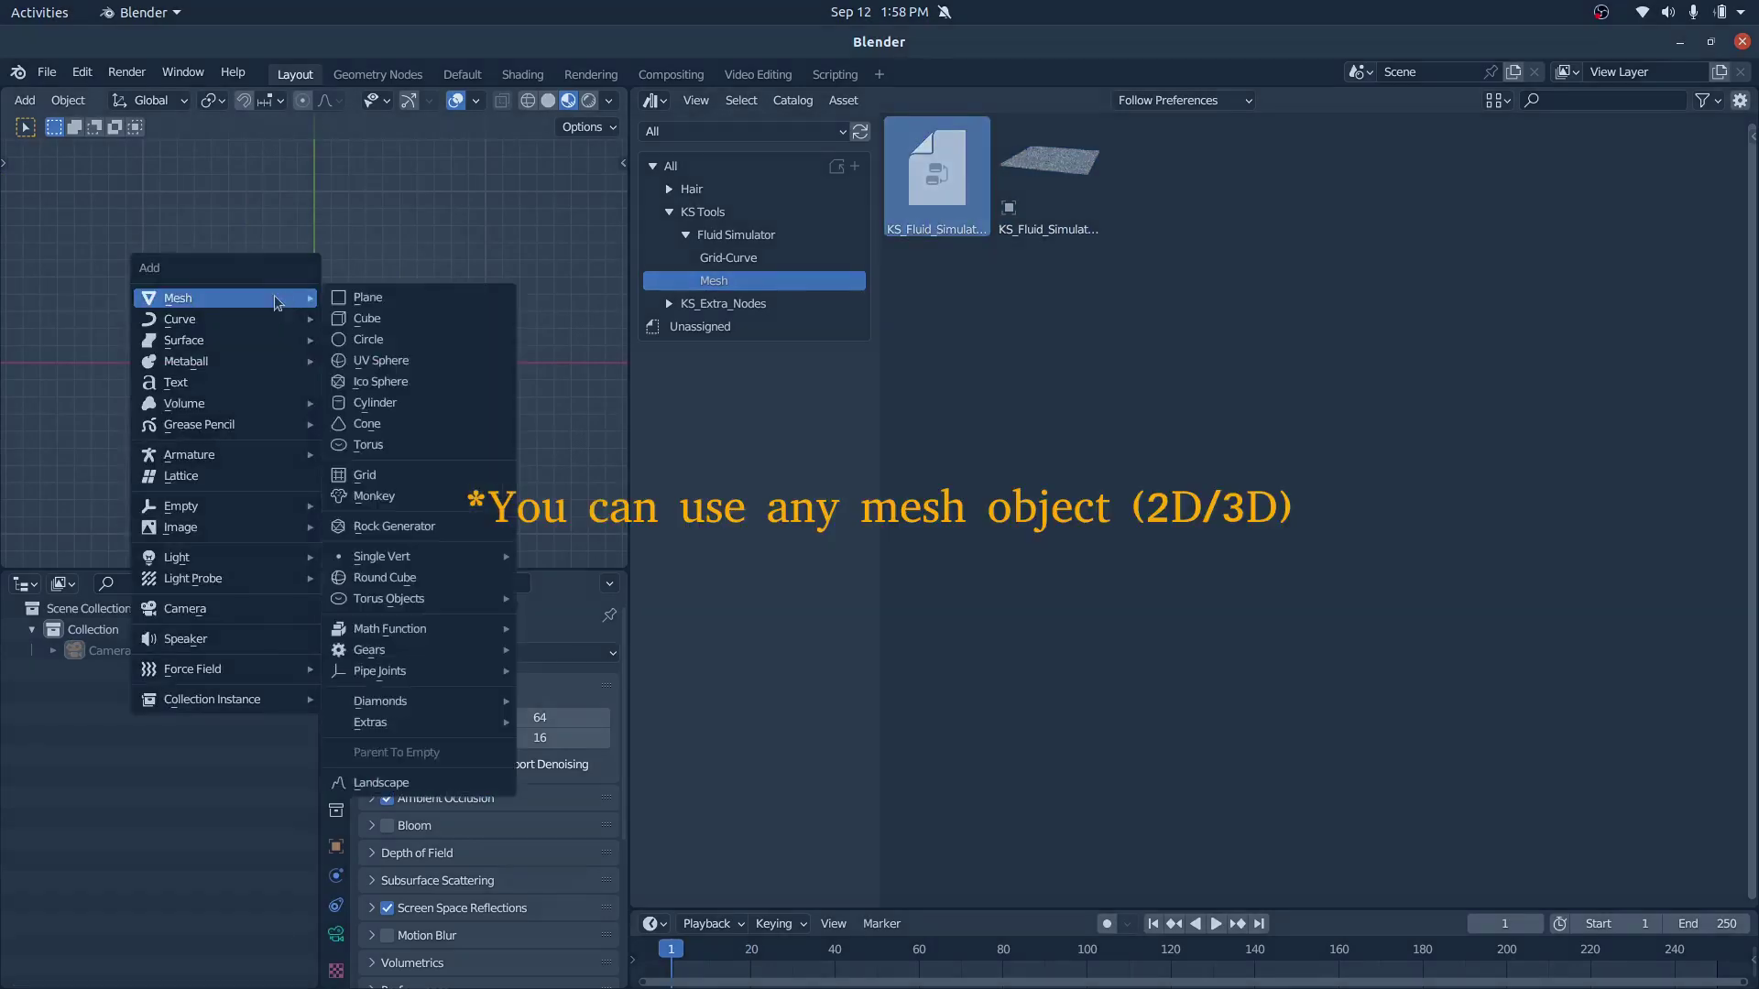
pyautogui.click(363, 294)
pyautogui.scroll(-2, 381, 326)
pyautogui.press('Tab')
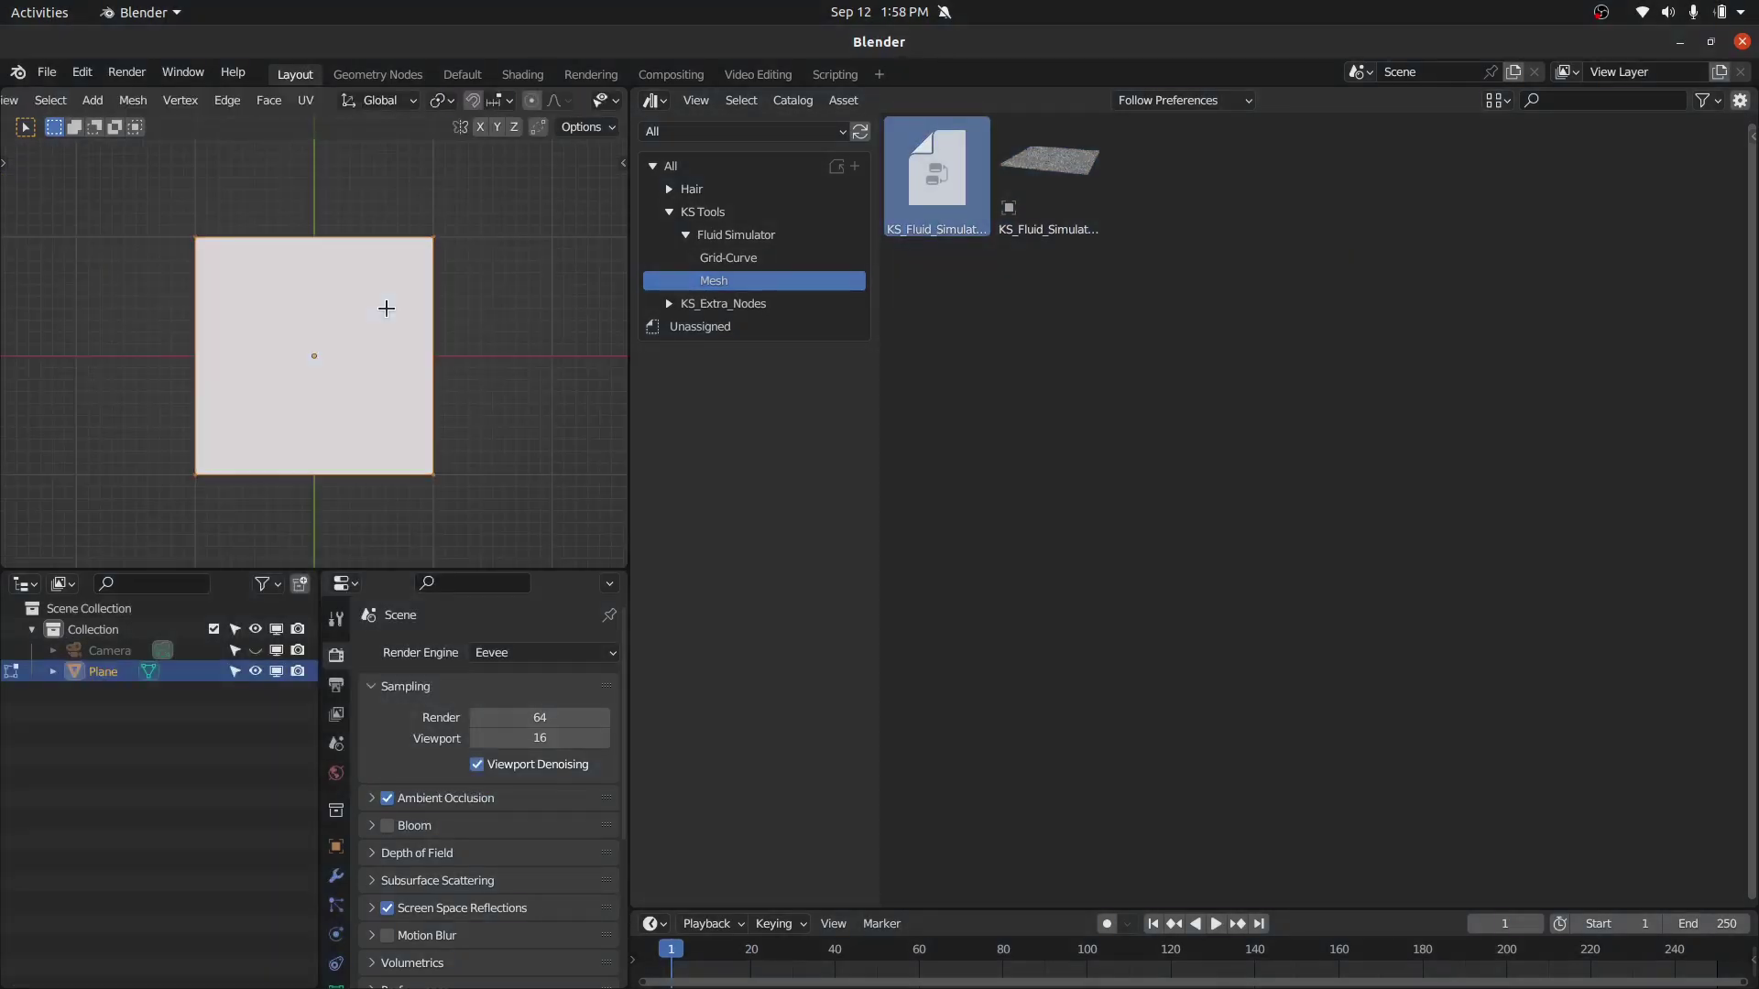
pyautogui.rightClick(360, 282)
pyautogui.click(361, 282)
pyautogui.rightClick(364, 289)
pyautogui.click(362, 284)
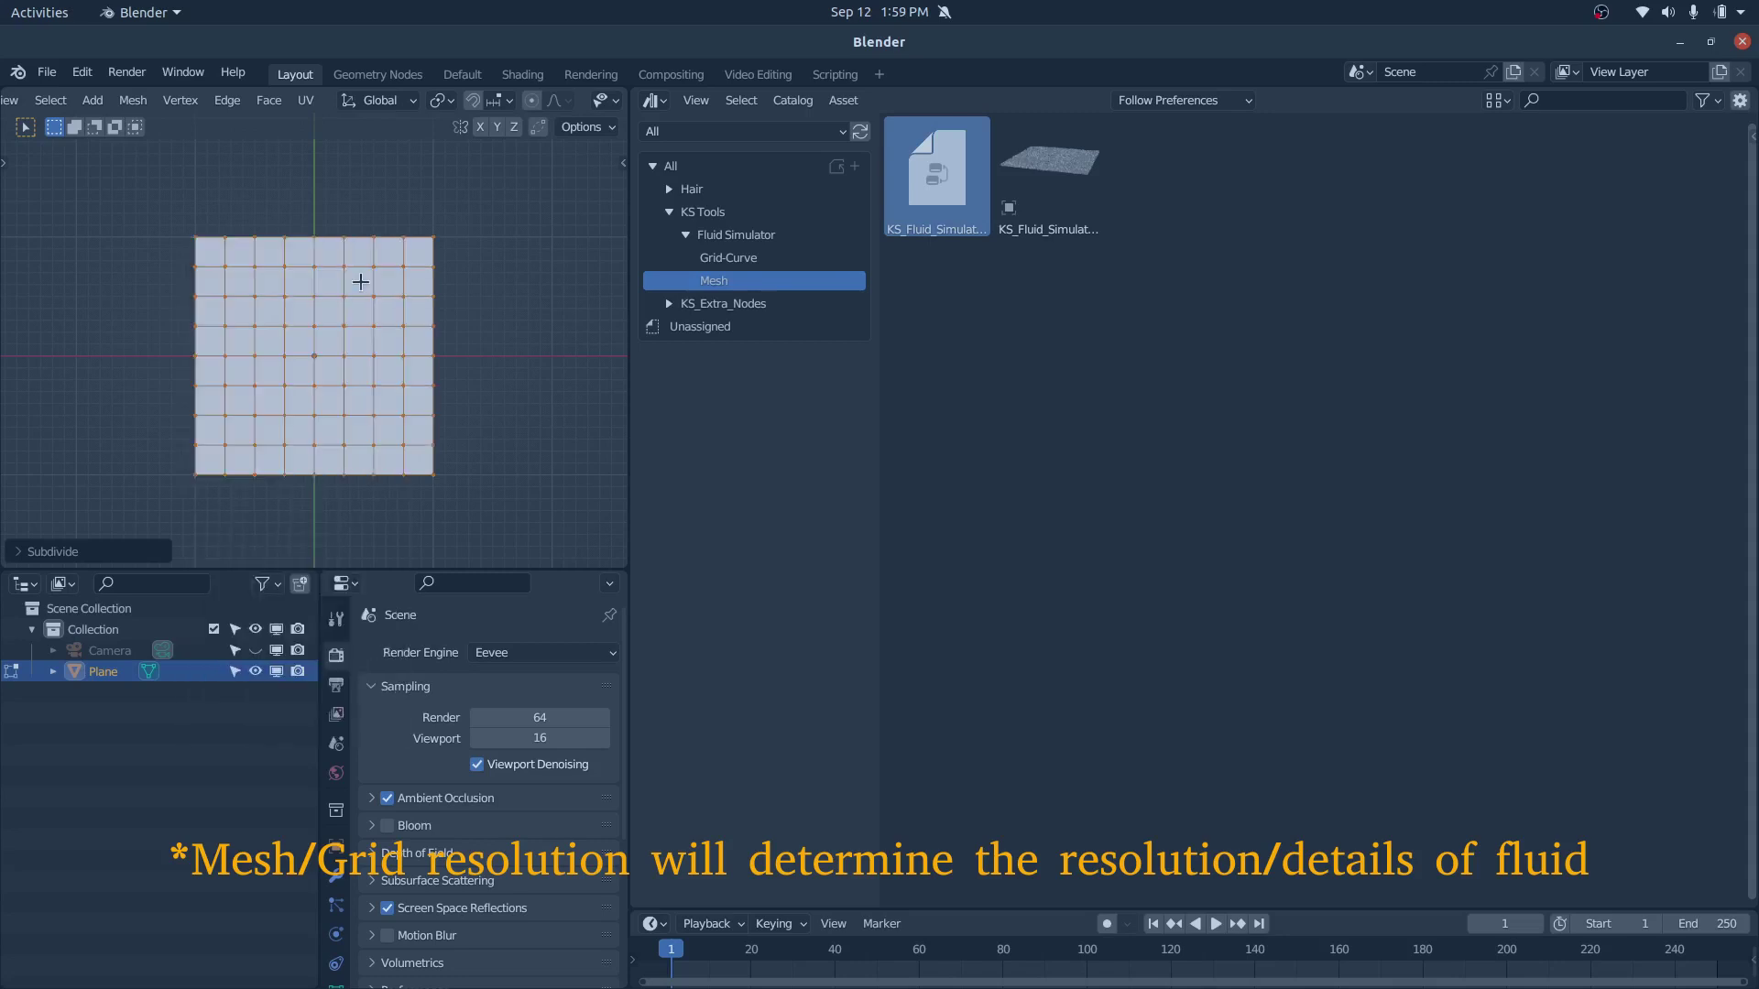
pyautogui.rightClick(363, 289)
pyautogui.click(363, 289)
pyautogui.rightClick(364, 290)
pyautogui.click(363, 290)
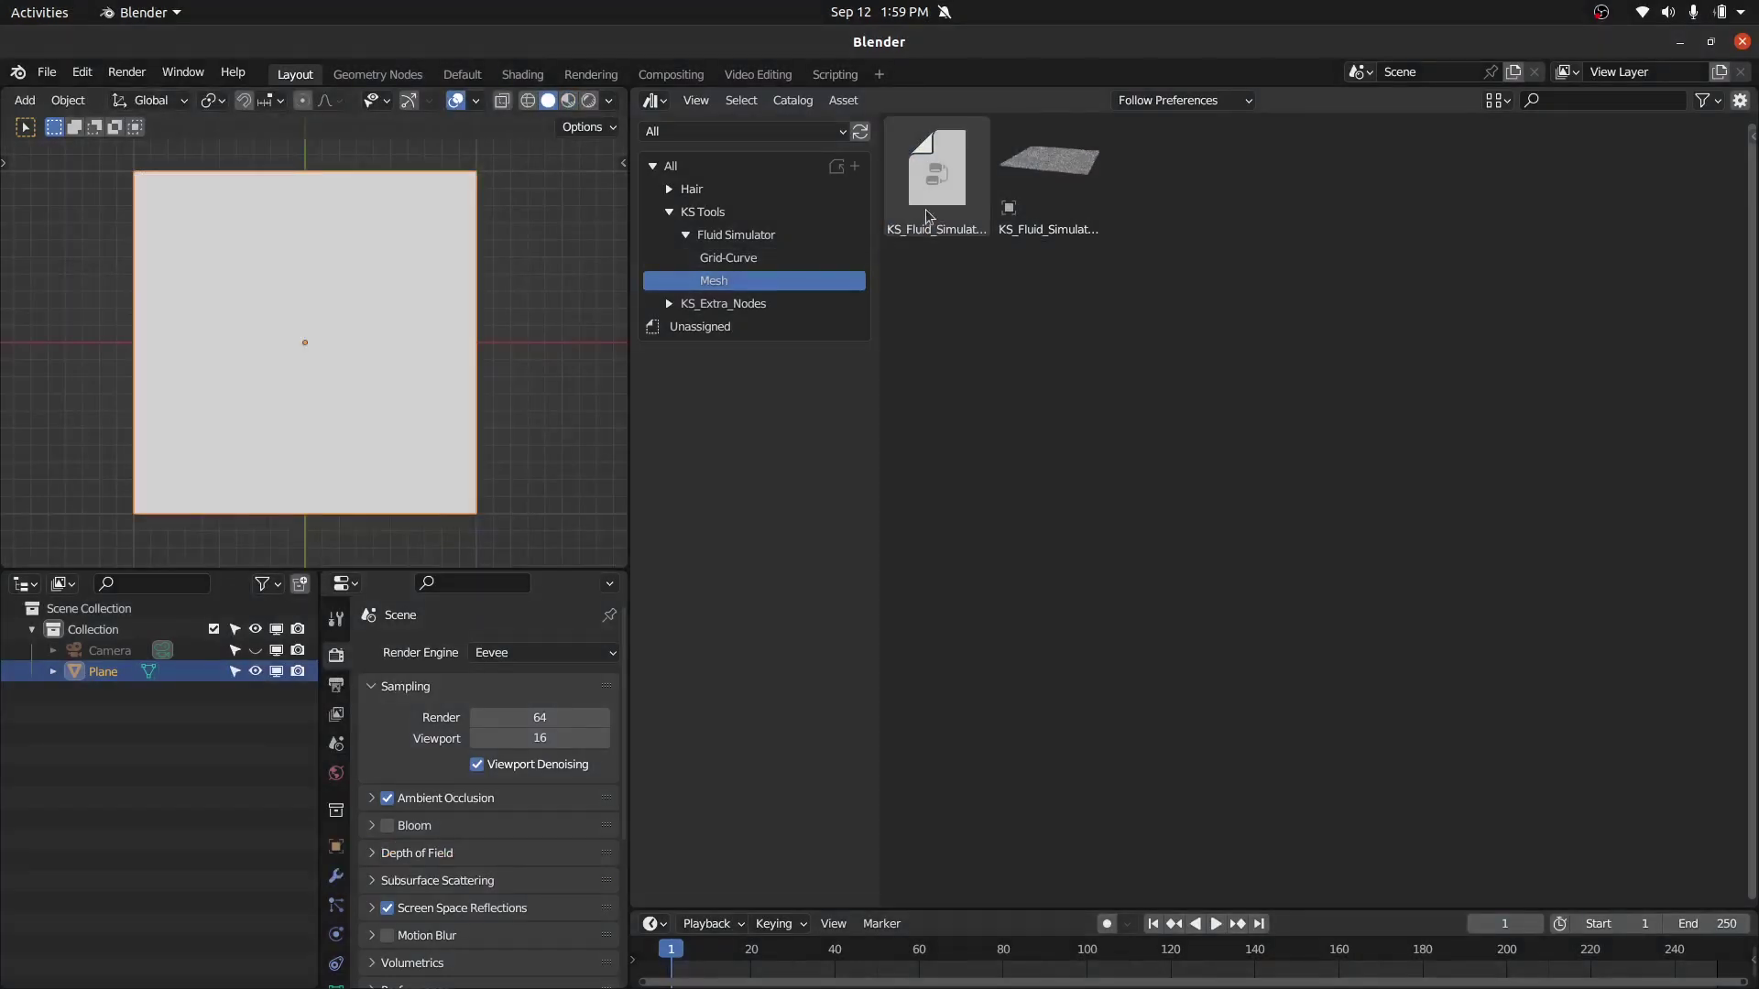
# - Drop the KS_Fluid_Simulator asset onto the plane, view it in Material Preview, and split the Asset Browser
pyautogui.moveTo(936, 186); pyautogui.dragTo(329, 286)
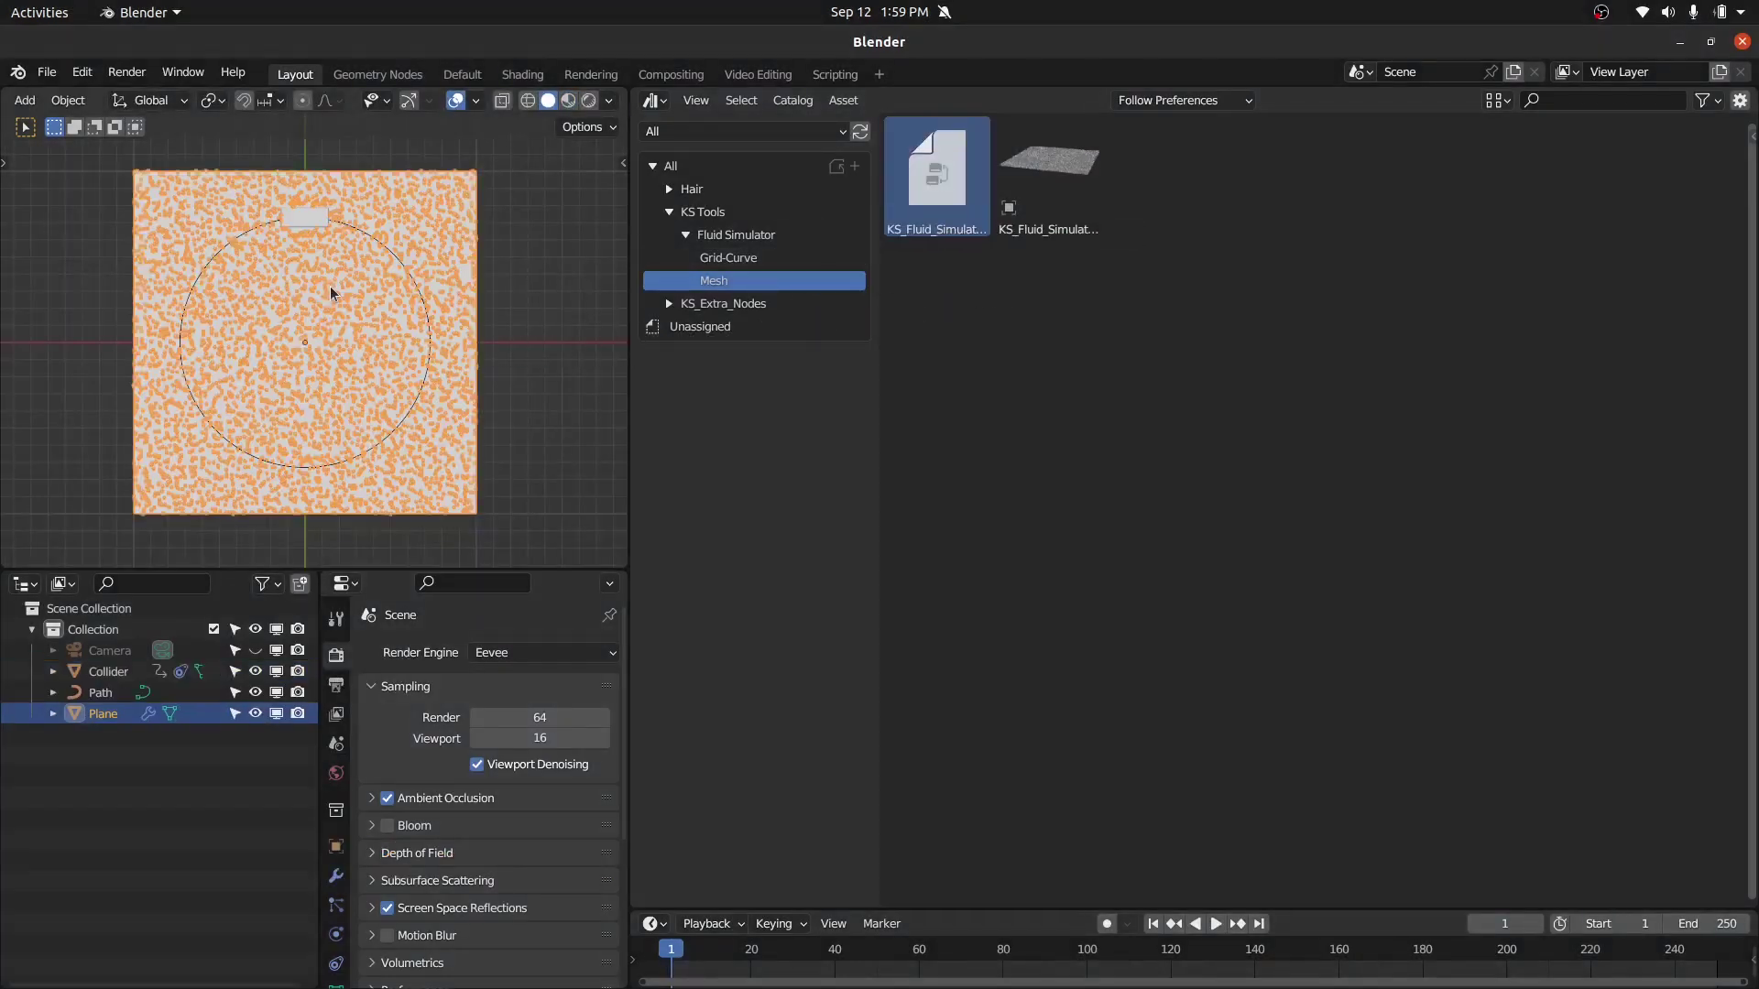
pyautogui.press('z')
pyautogui.click(320, 260)
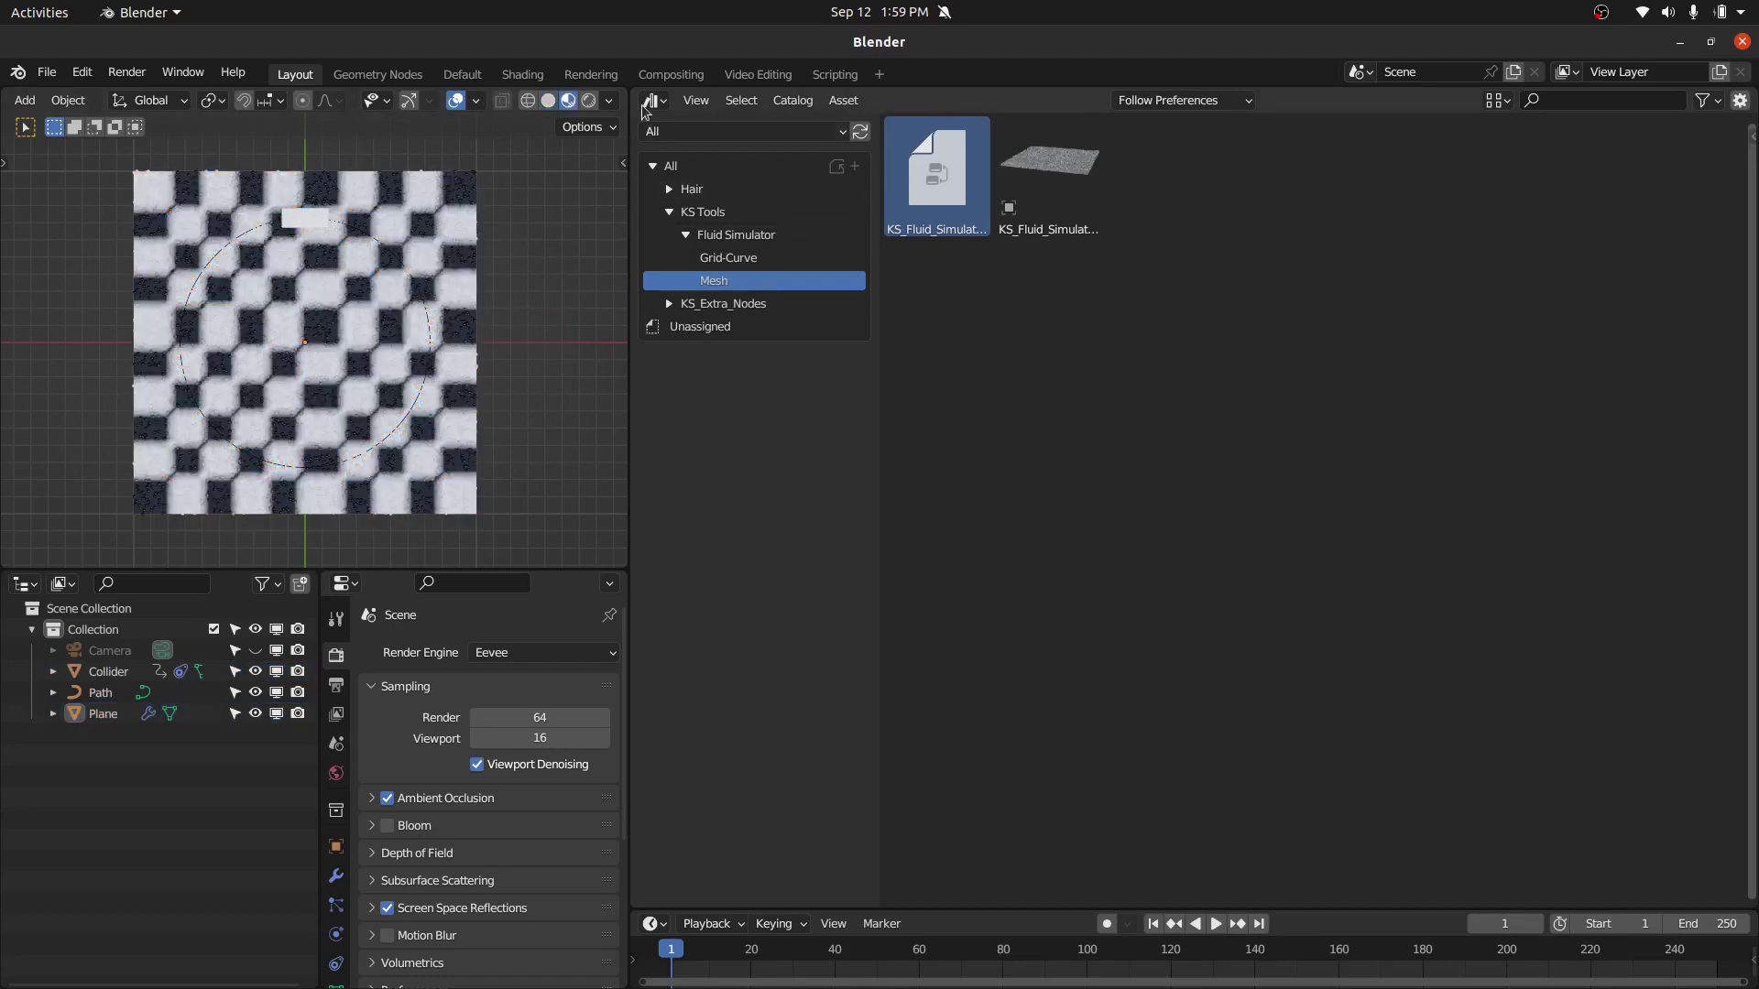
pyautogui.moveTo(636, 92); pyautogui.dragTo(646, 395)
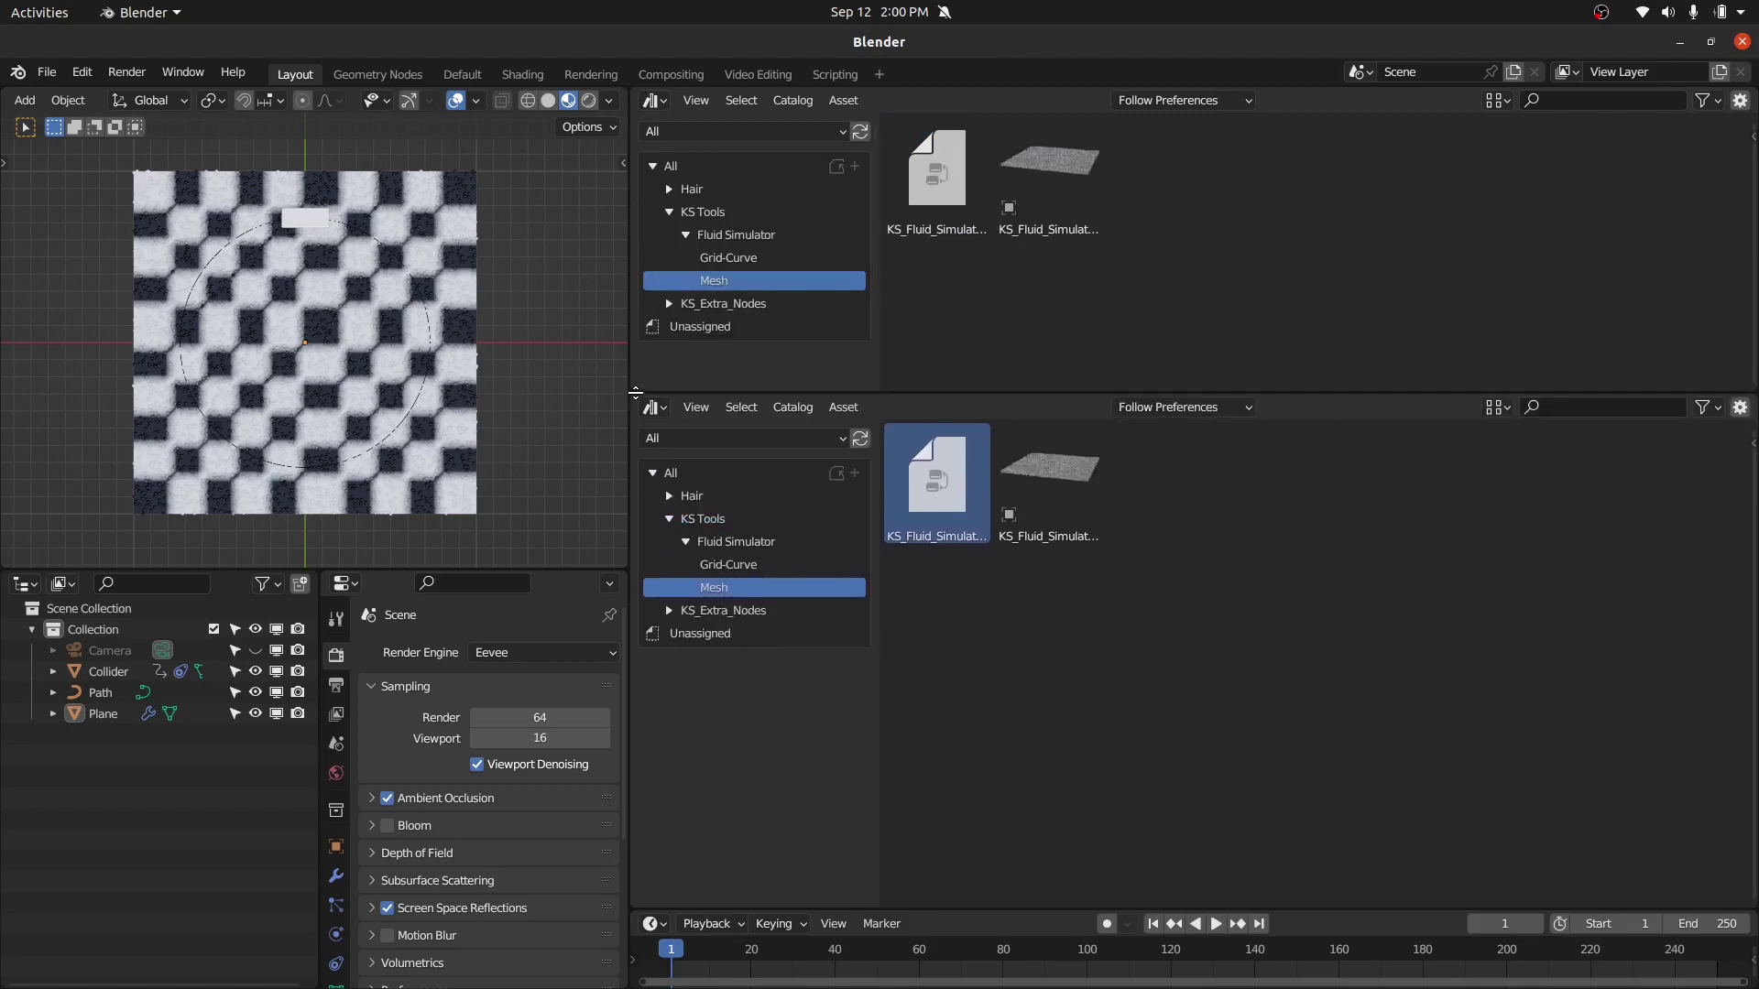
# - Show the KS_Fluid_Simulator_For_Mesh_Modifier node tree in the new area and play the simulation
pyautogui.click(654, 407)
pyautogui.click(723, 602)
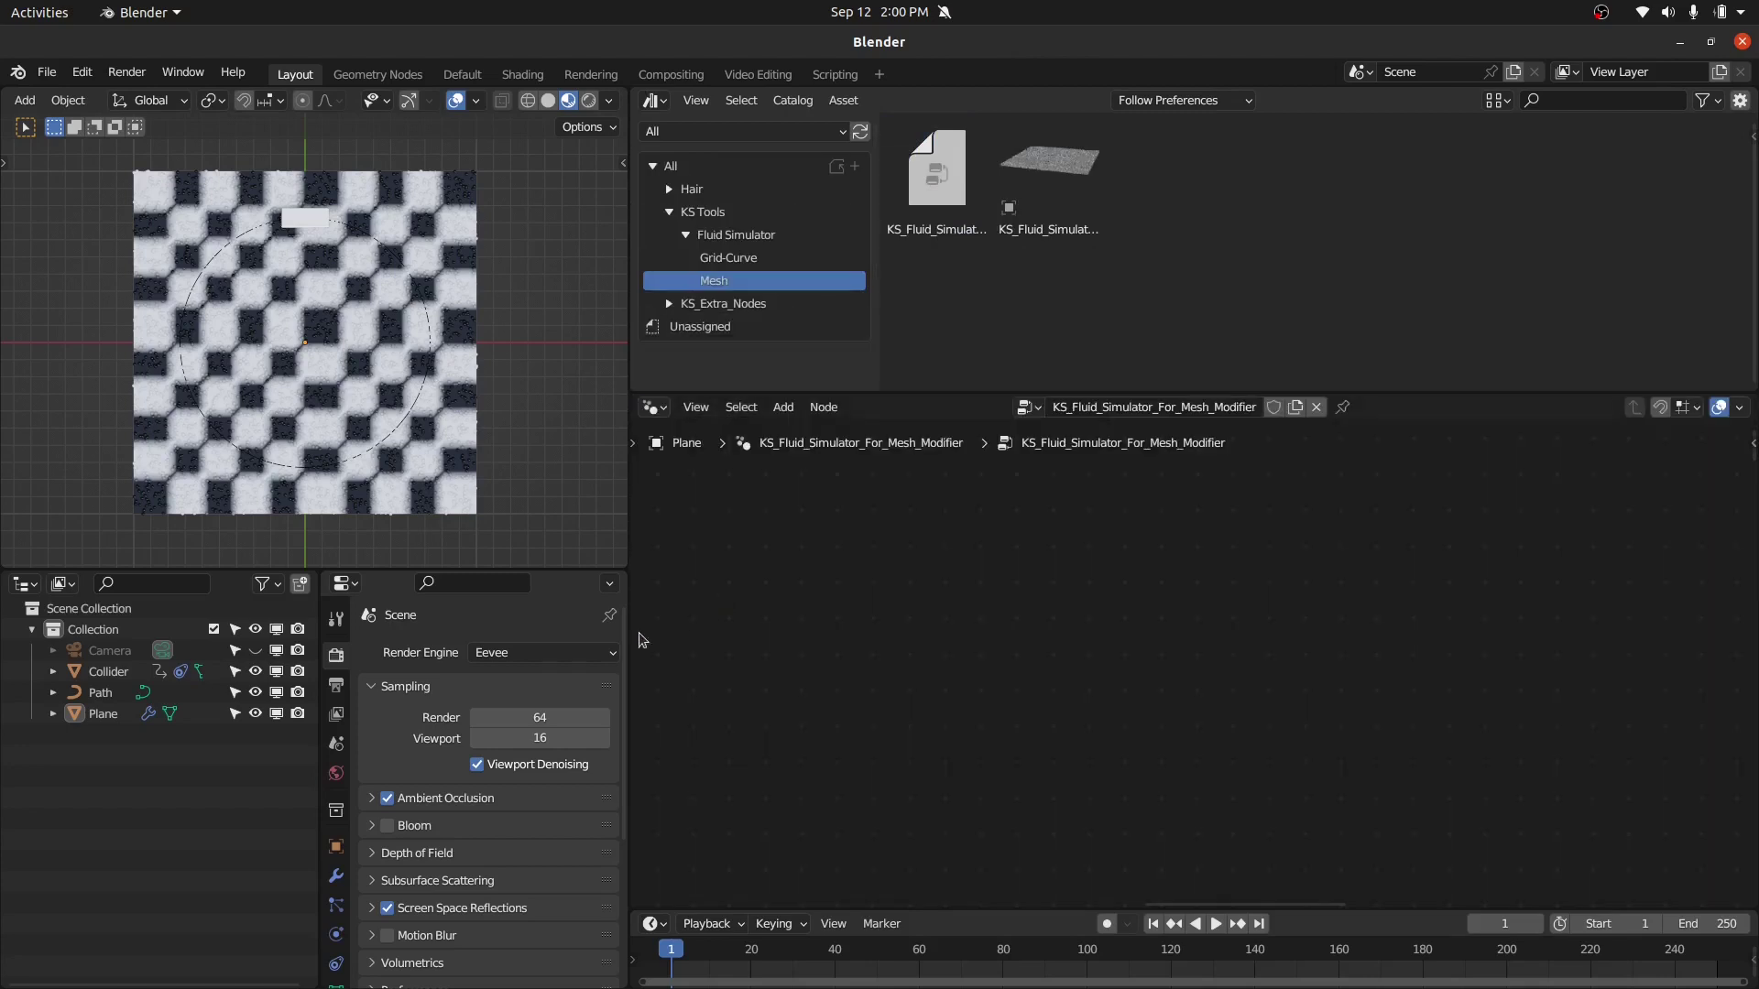
pyautogui.click(335, 876)
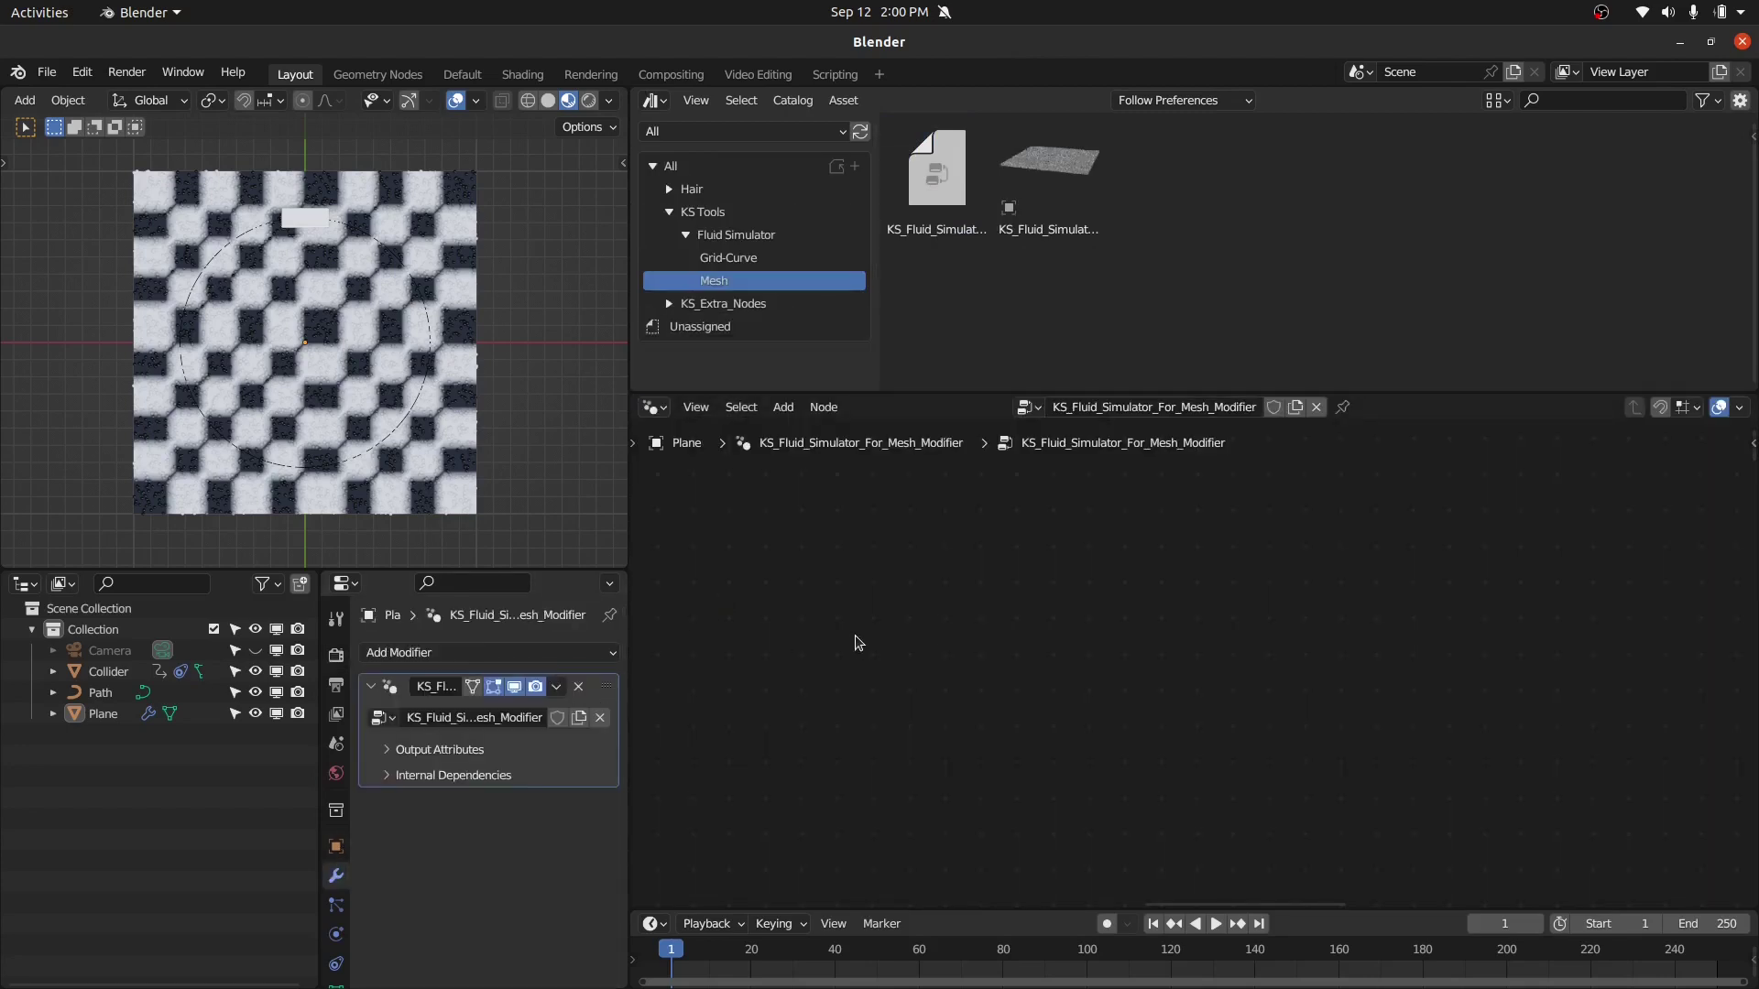
pyautogui.press('Home')
pyautogui.press('Home')
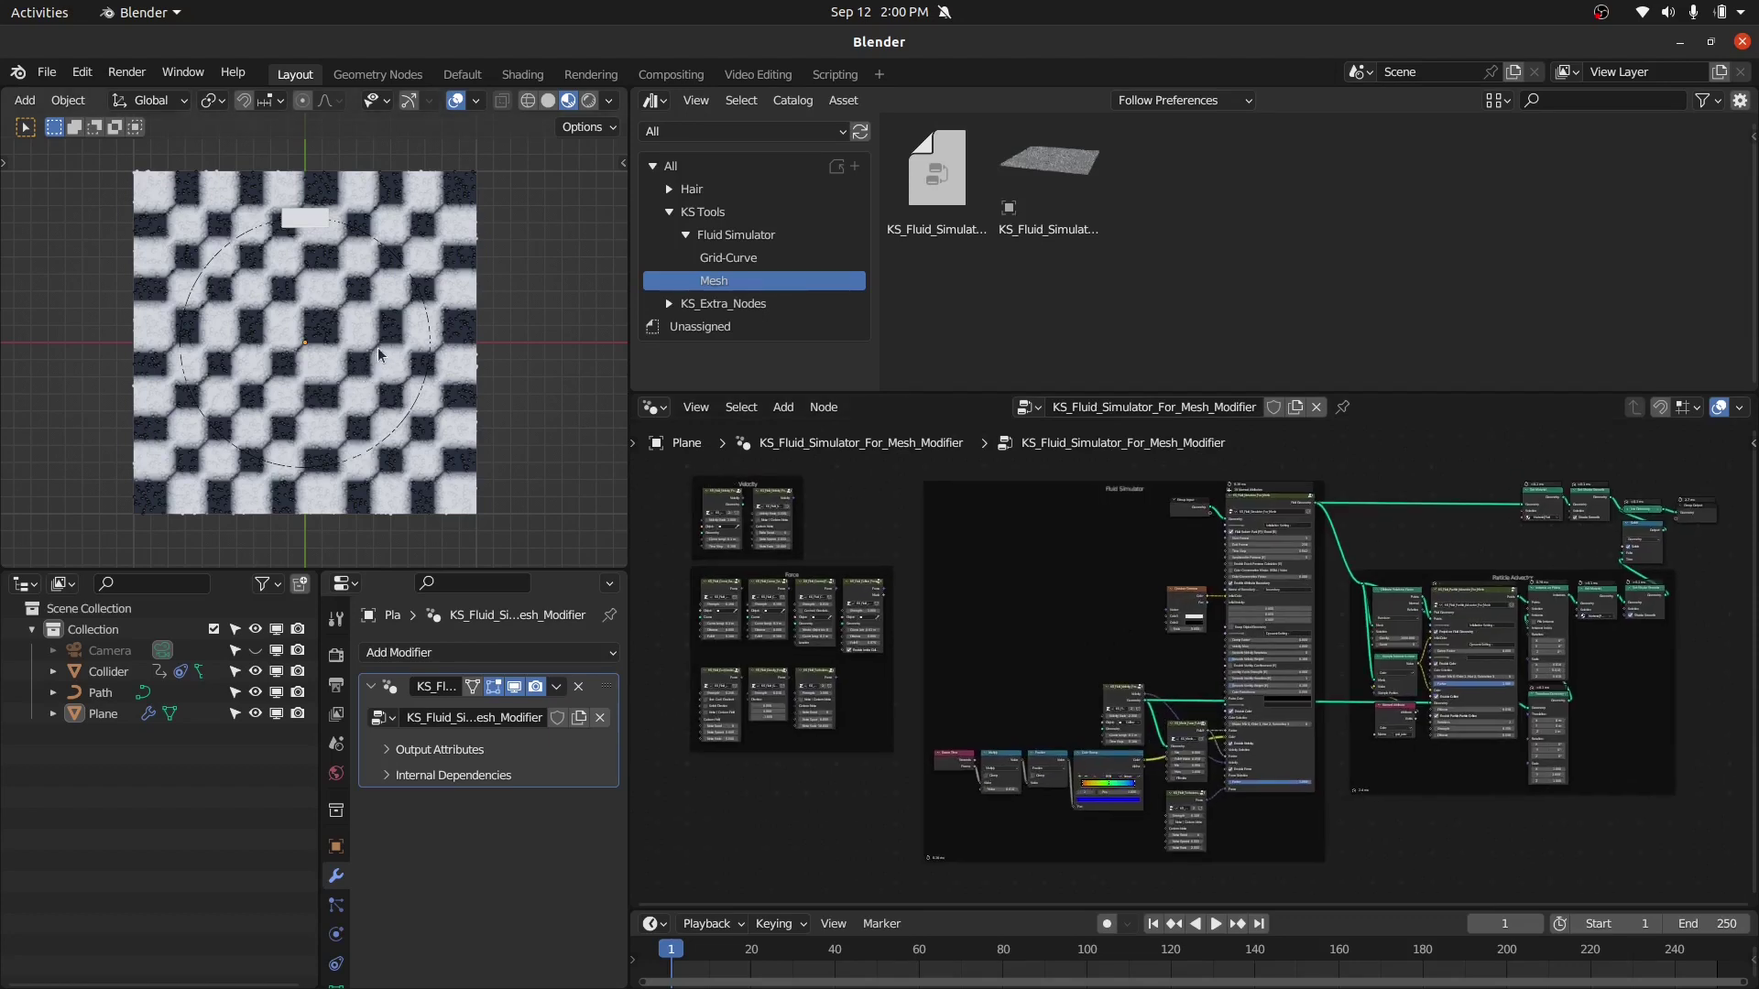
pyautogui.click(1214, 925)
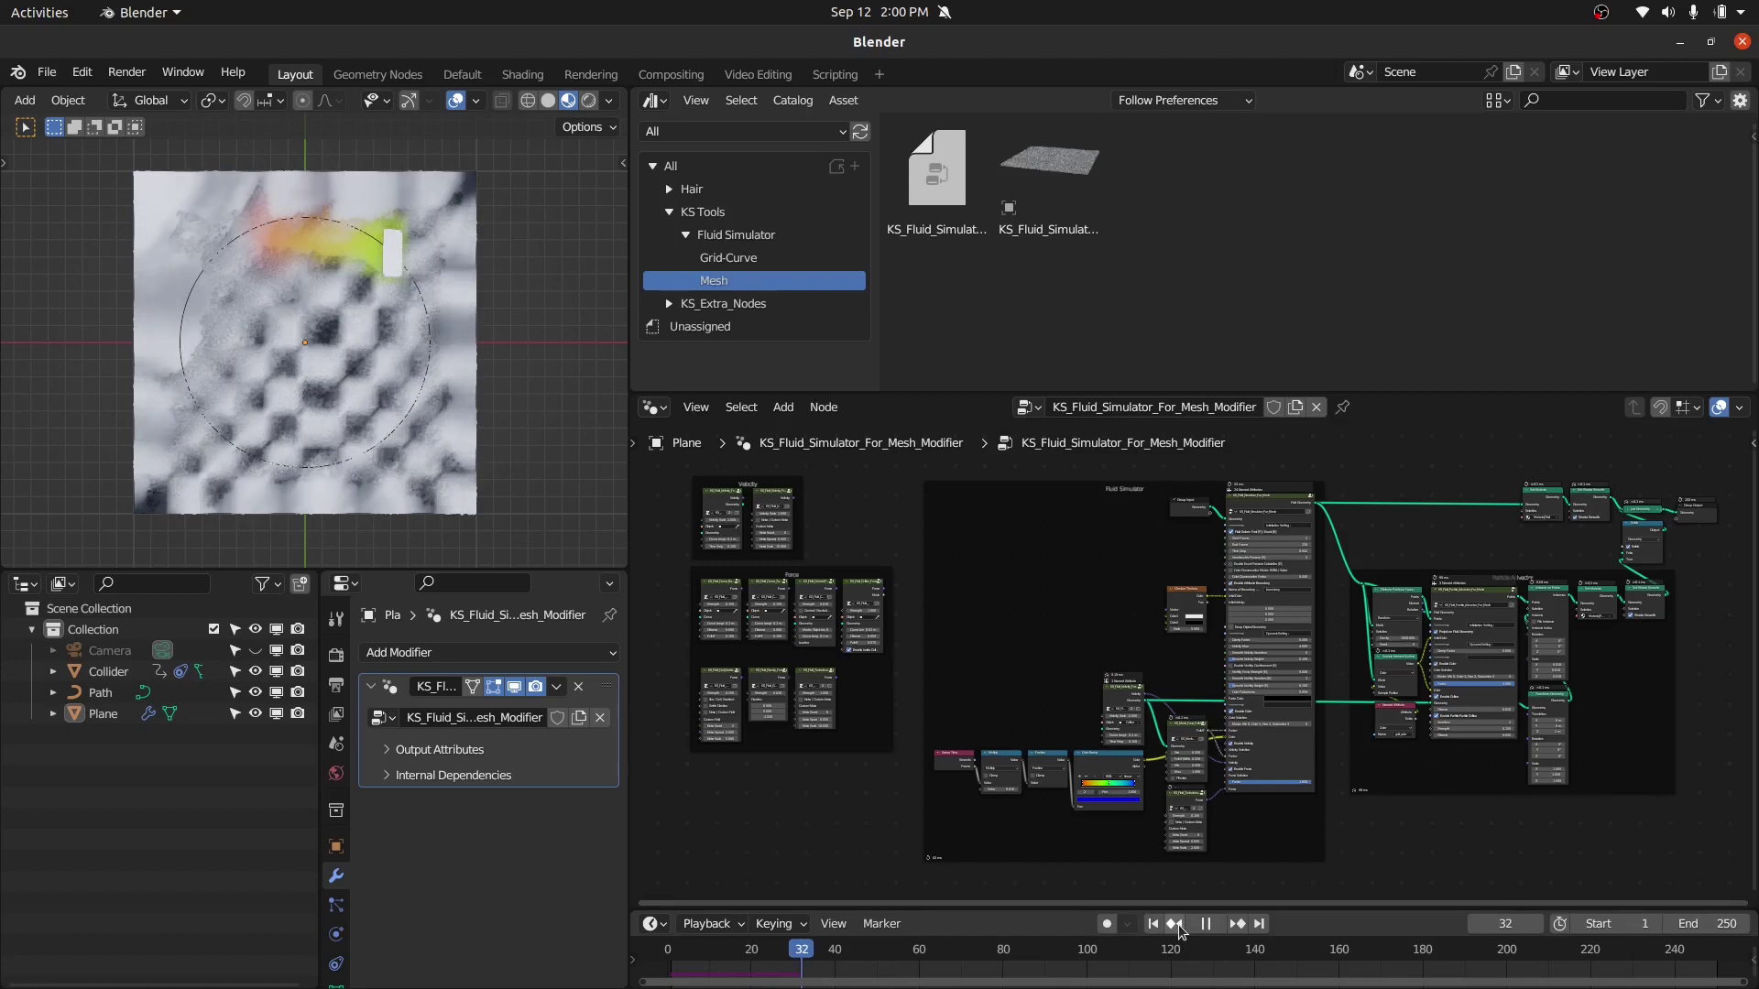
# - Pause playback at frame 39 and zoom in and out on the Fluid Simulator node group
pyautogui.click(1201, 923)
pyautogui.scroll(1, 337, 361)
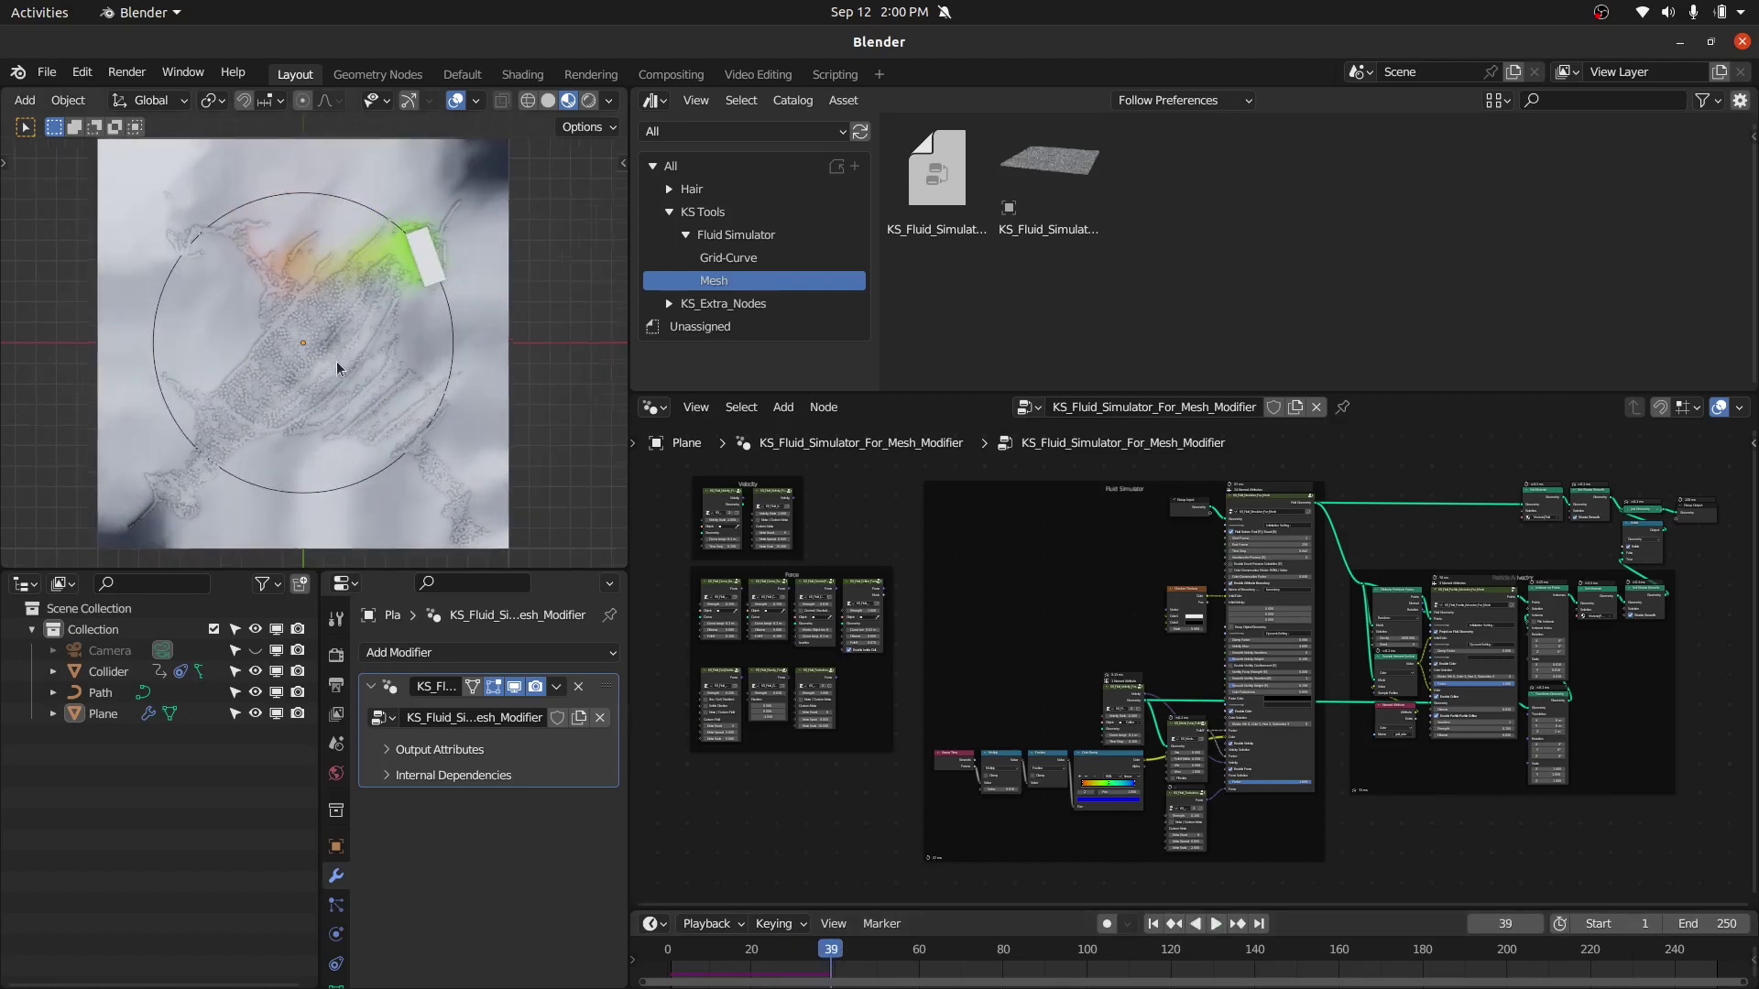
pyautogui.scroll(-1, 348, 368)
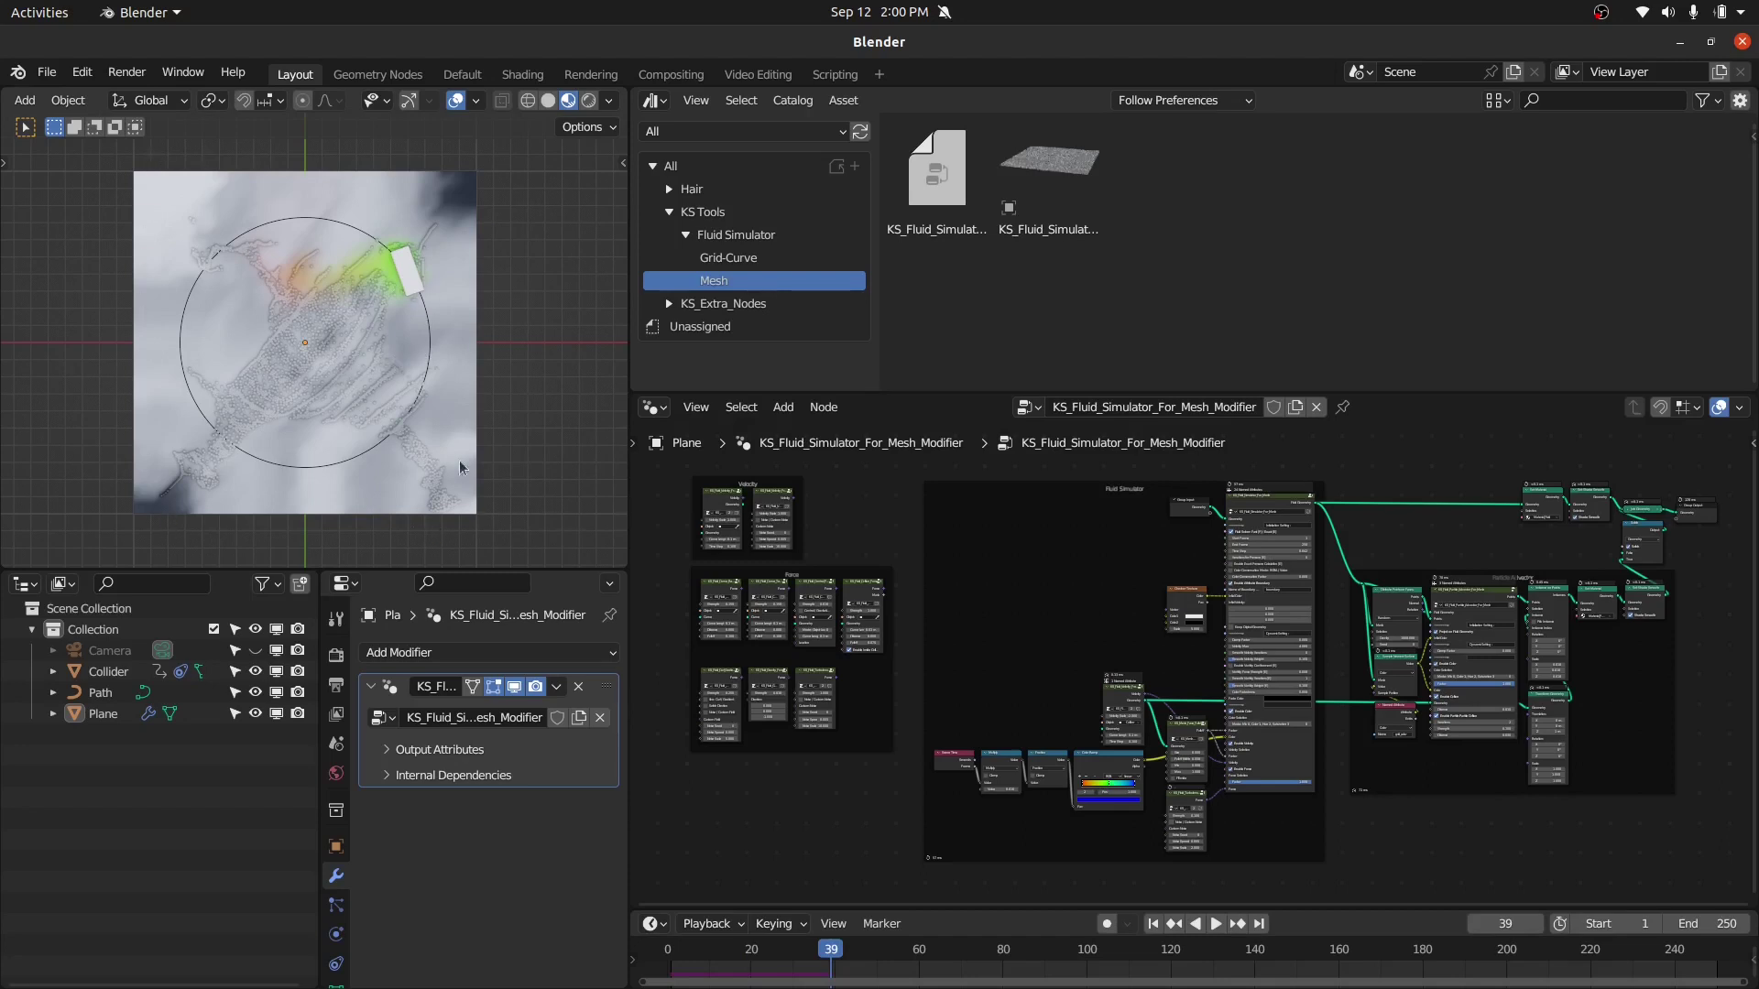
pyautogui.scroll(5, 901, 656)
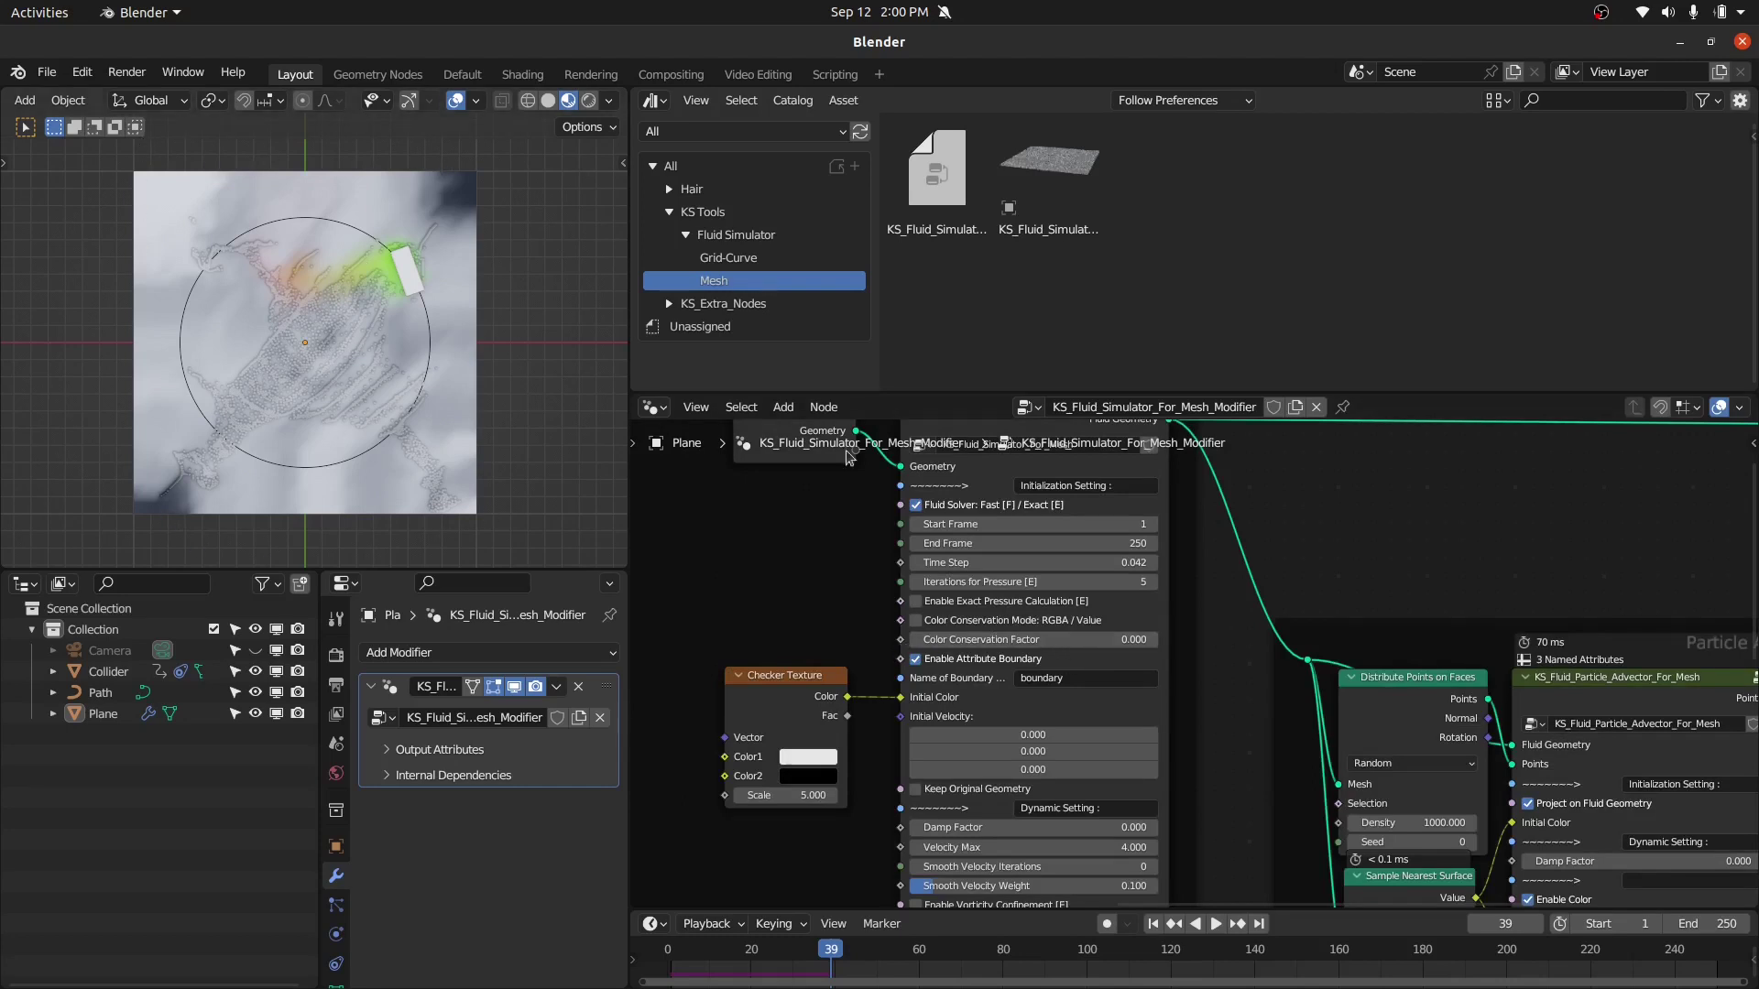
pyautogui.scroll(-4, 847, 458)
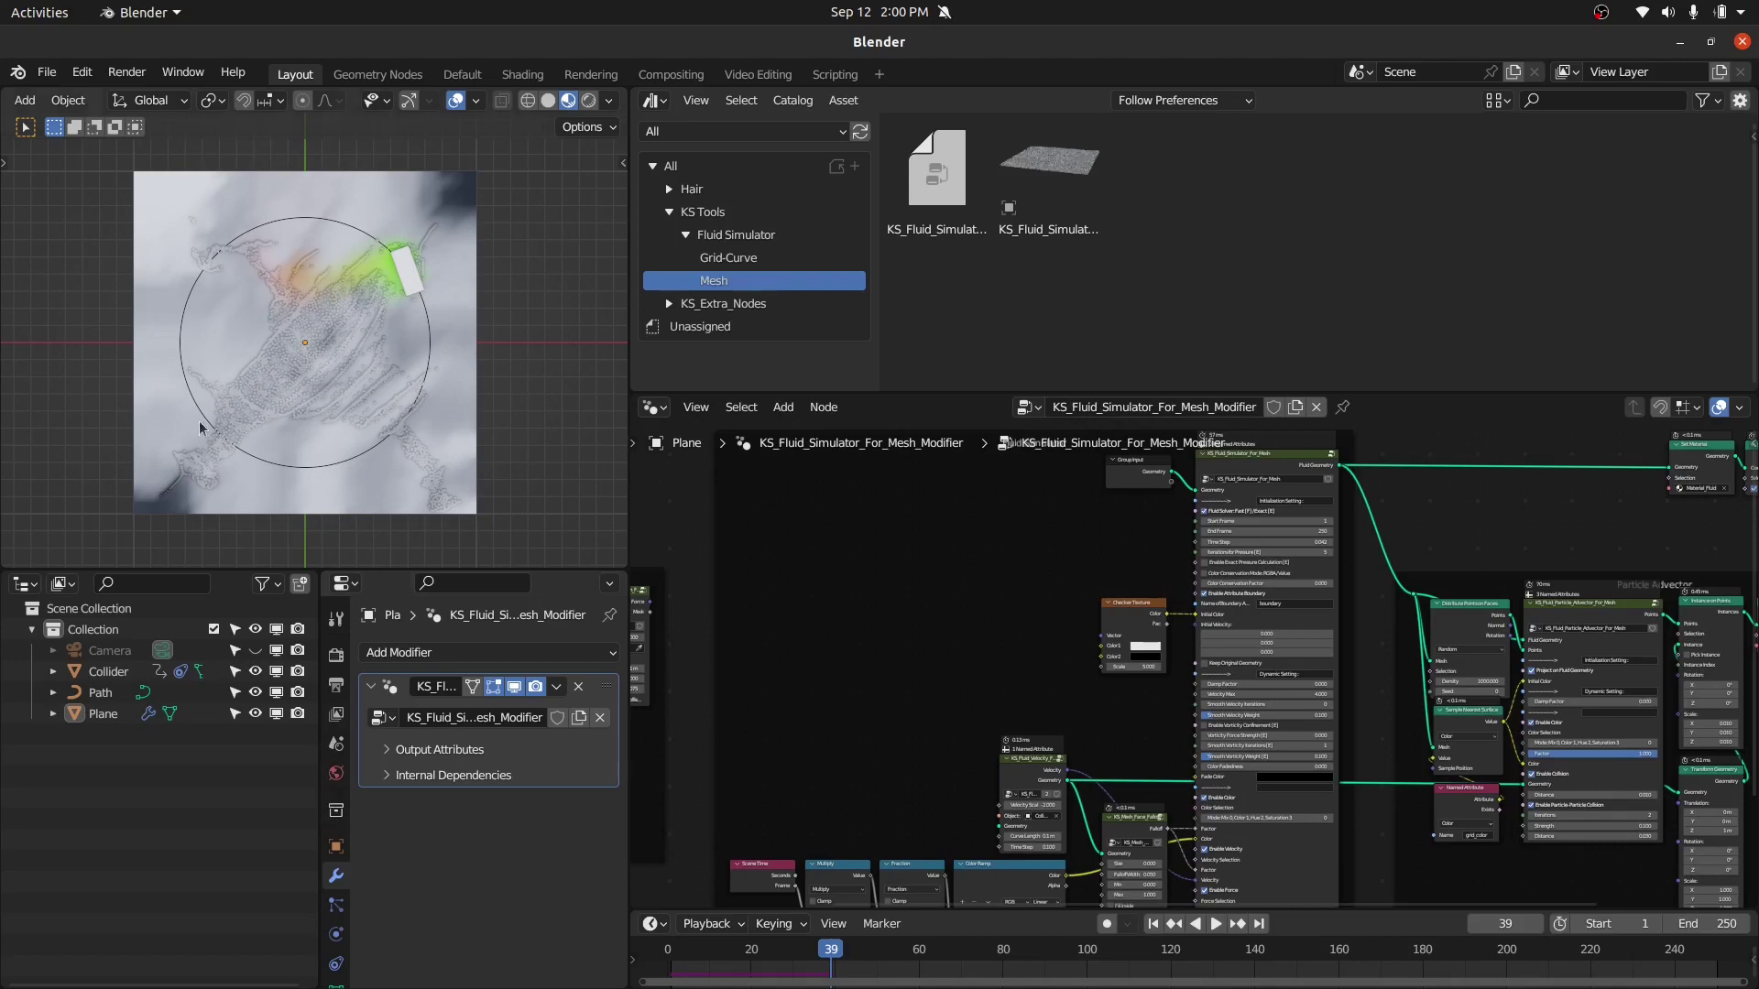
# - Enter Edit Mode on the plane and select only its outer boundary edges
pyautogui.click(200, 174)
pyautogui.press('Tab')
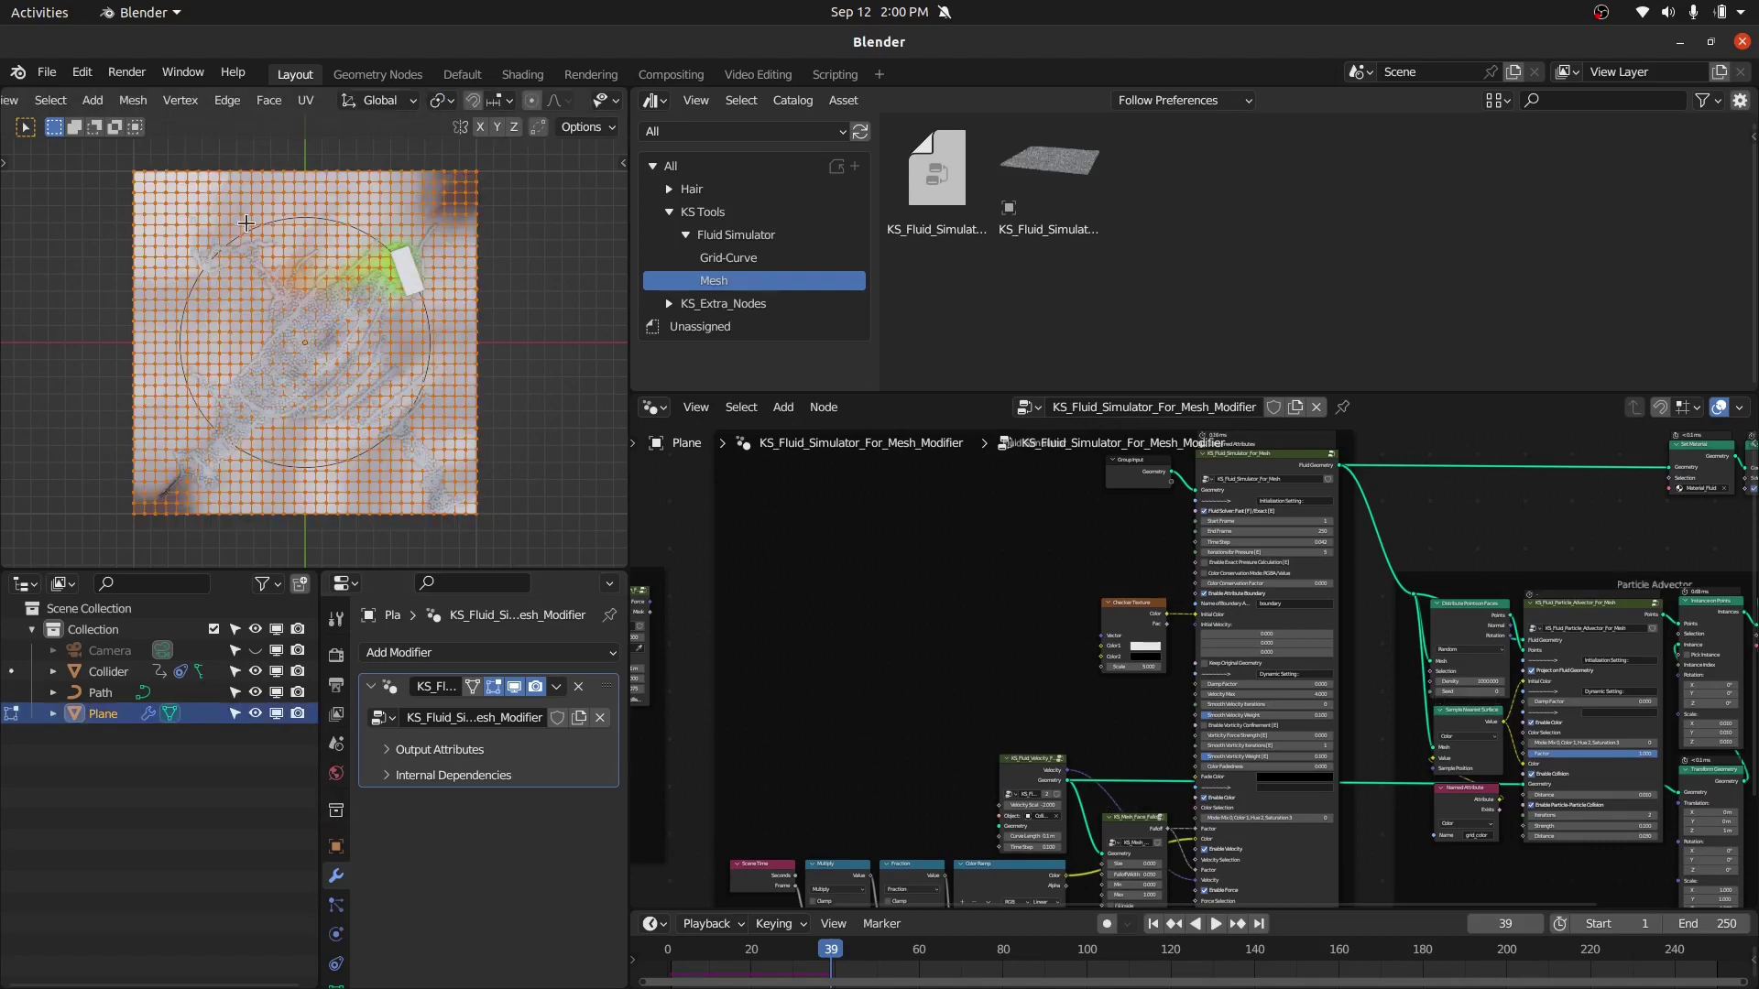
pyautogui.hotkey('alt', 'a')
pyautogui.hotkey('ctrl', 'space')
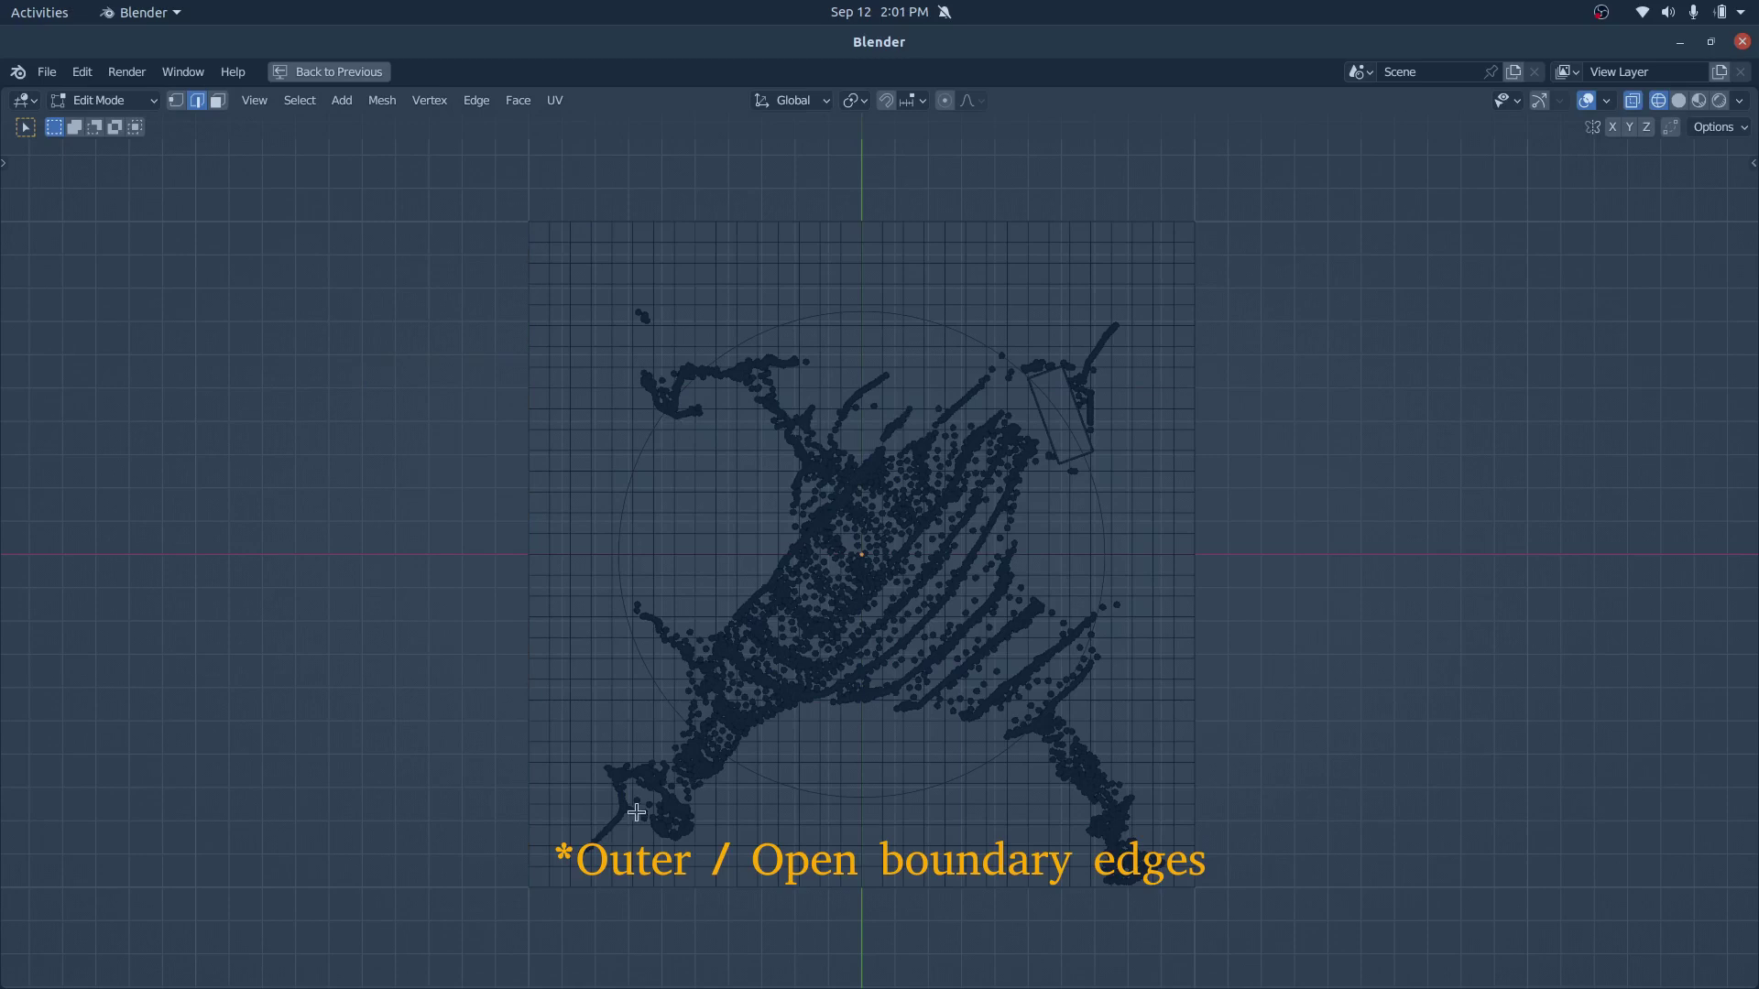
pyautogui.keyDown('alt'); pyautogui.click(518, 372); pyautogui.keyUp('alt')
pyautogui.hotkey('ctrl', 'space')
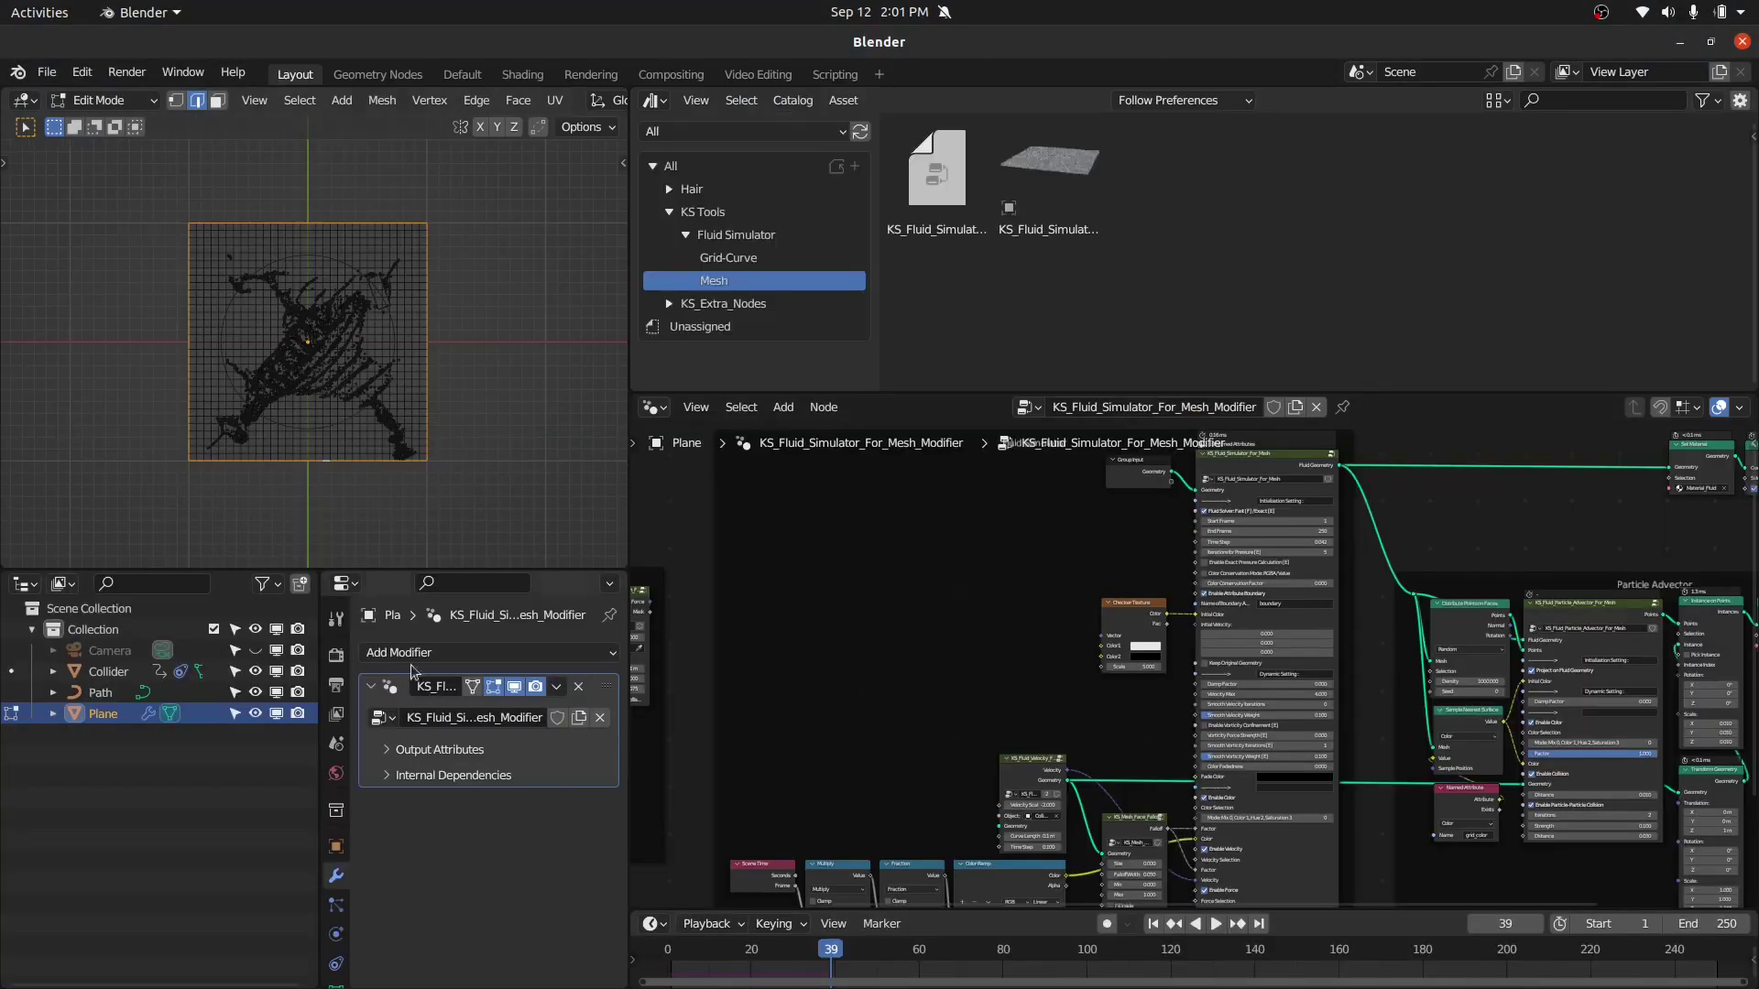
# - Add a Boolean attribute named 'boundary' on the Edge domain to the plane's mesh data
pyautogui.click(336, 931)
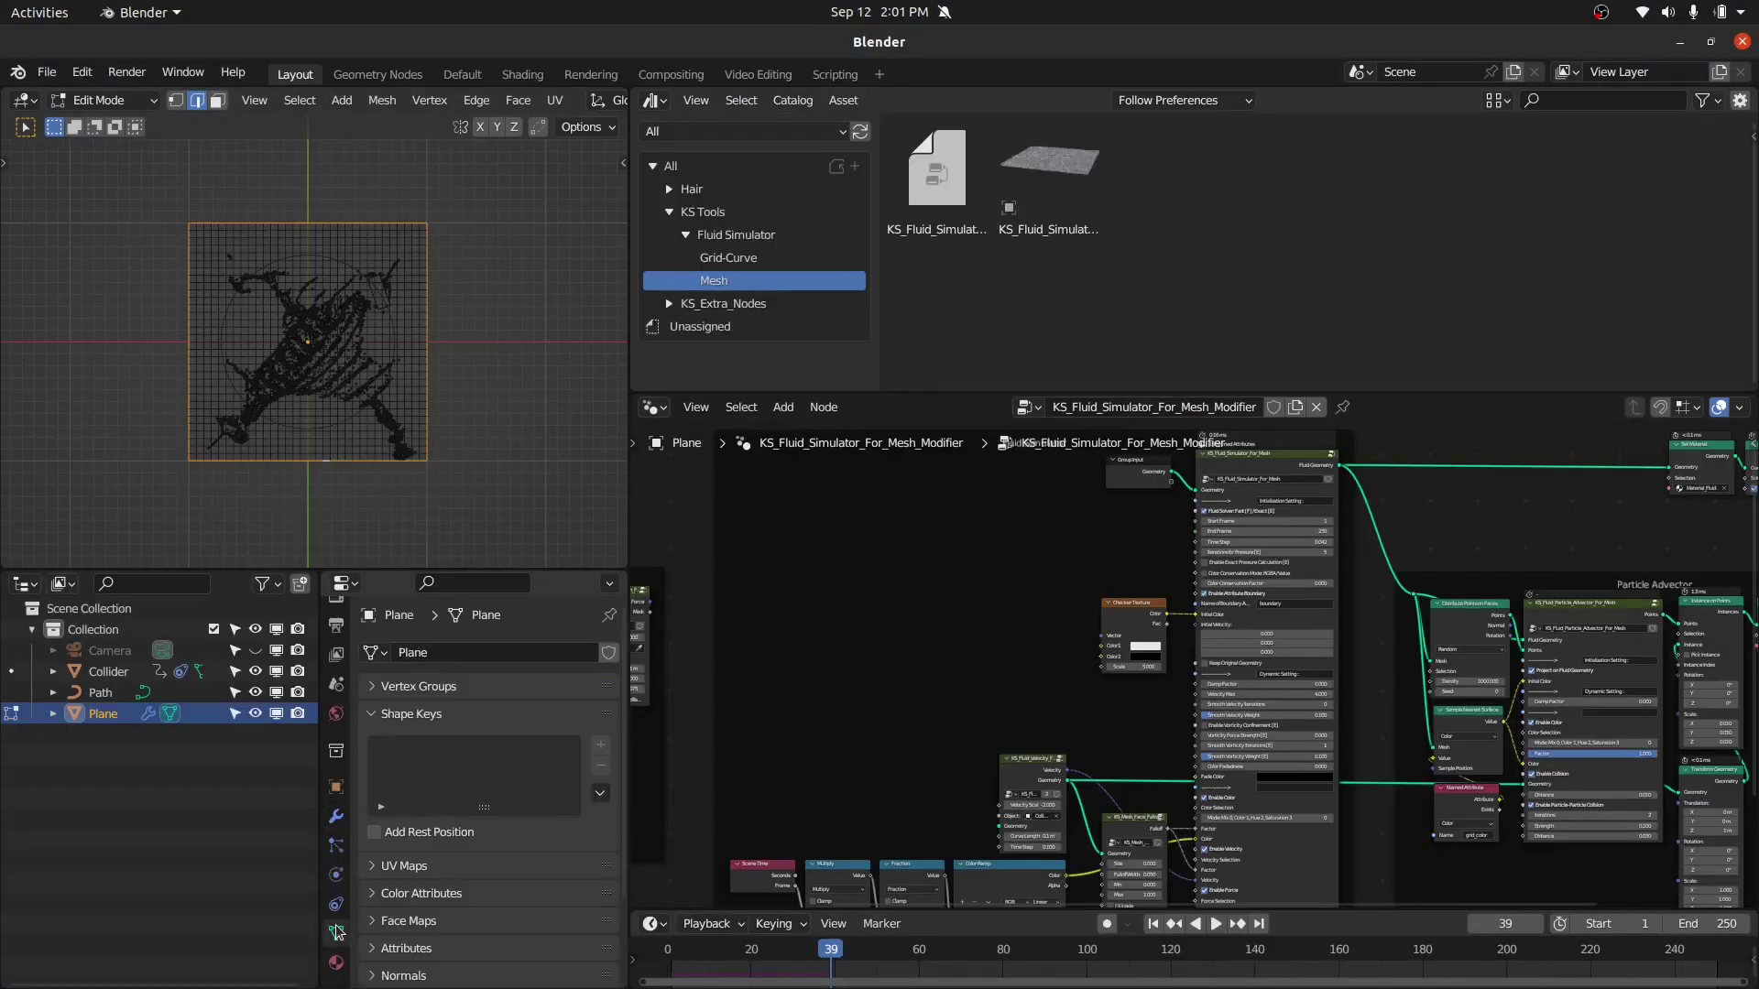
pyautogui.click(386, 715)
pyautogui.click(405, 823)
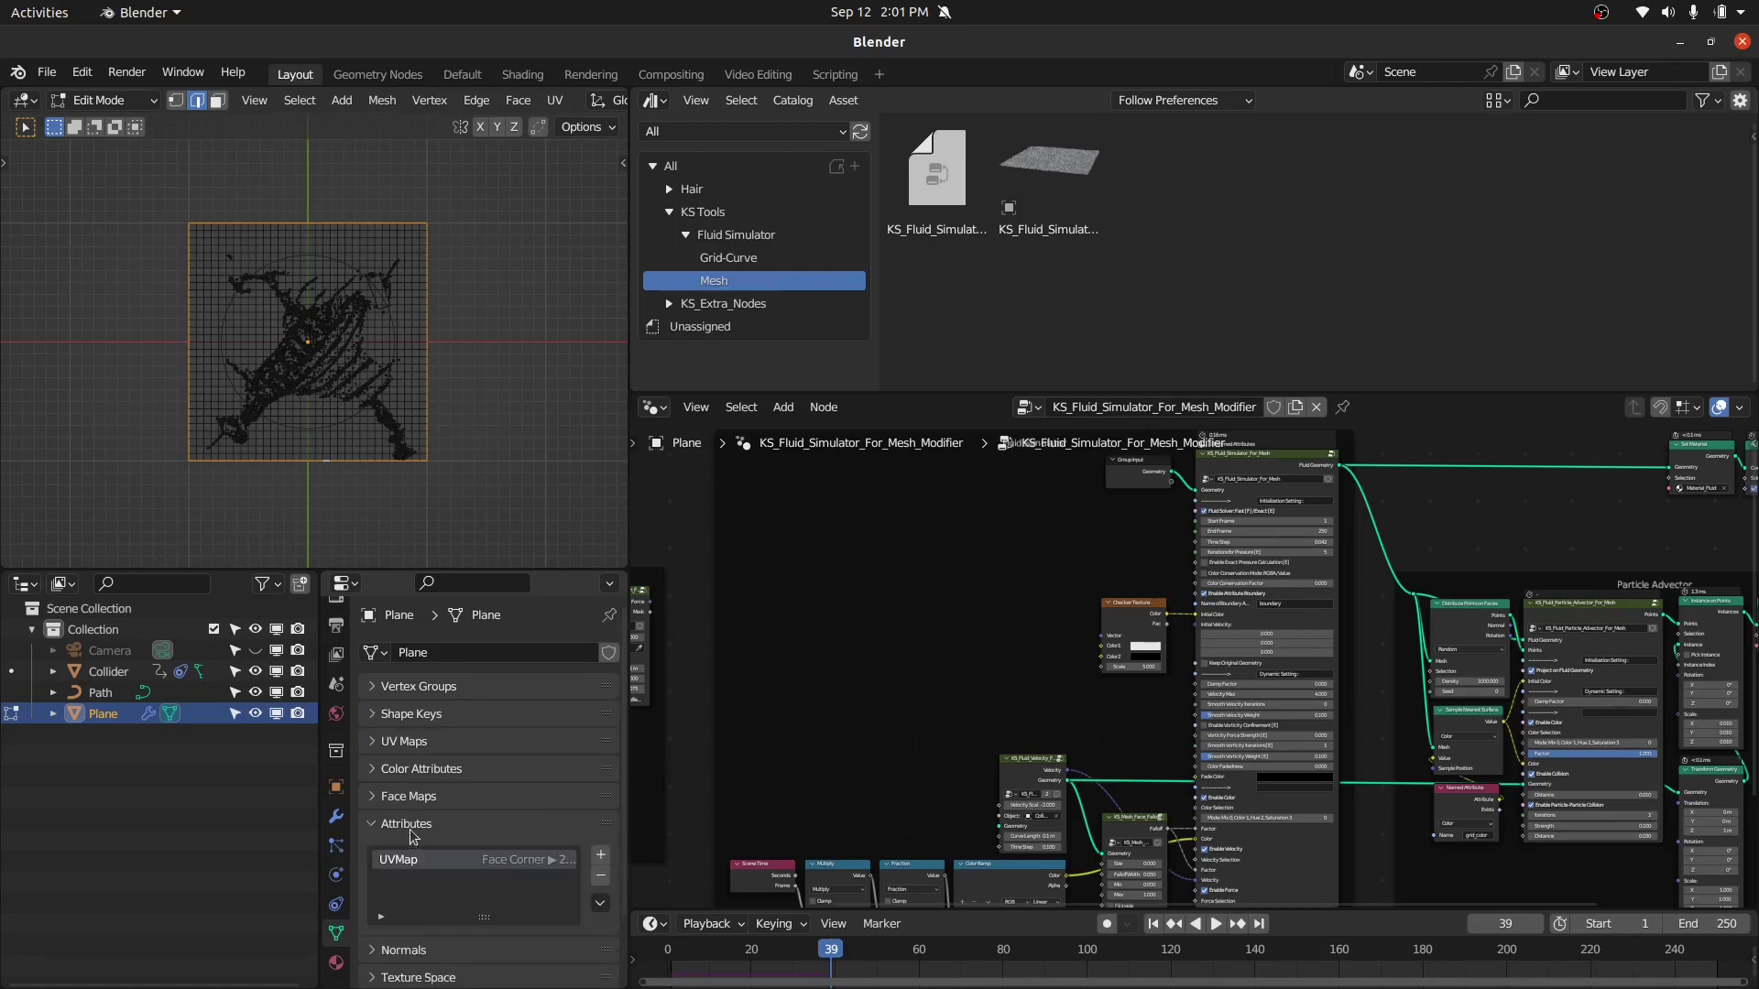
pyautogui.click(601, 856)
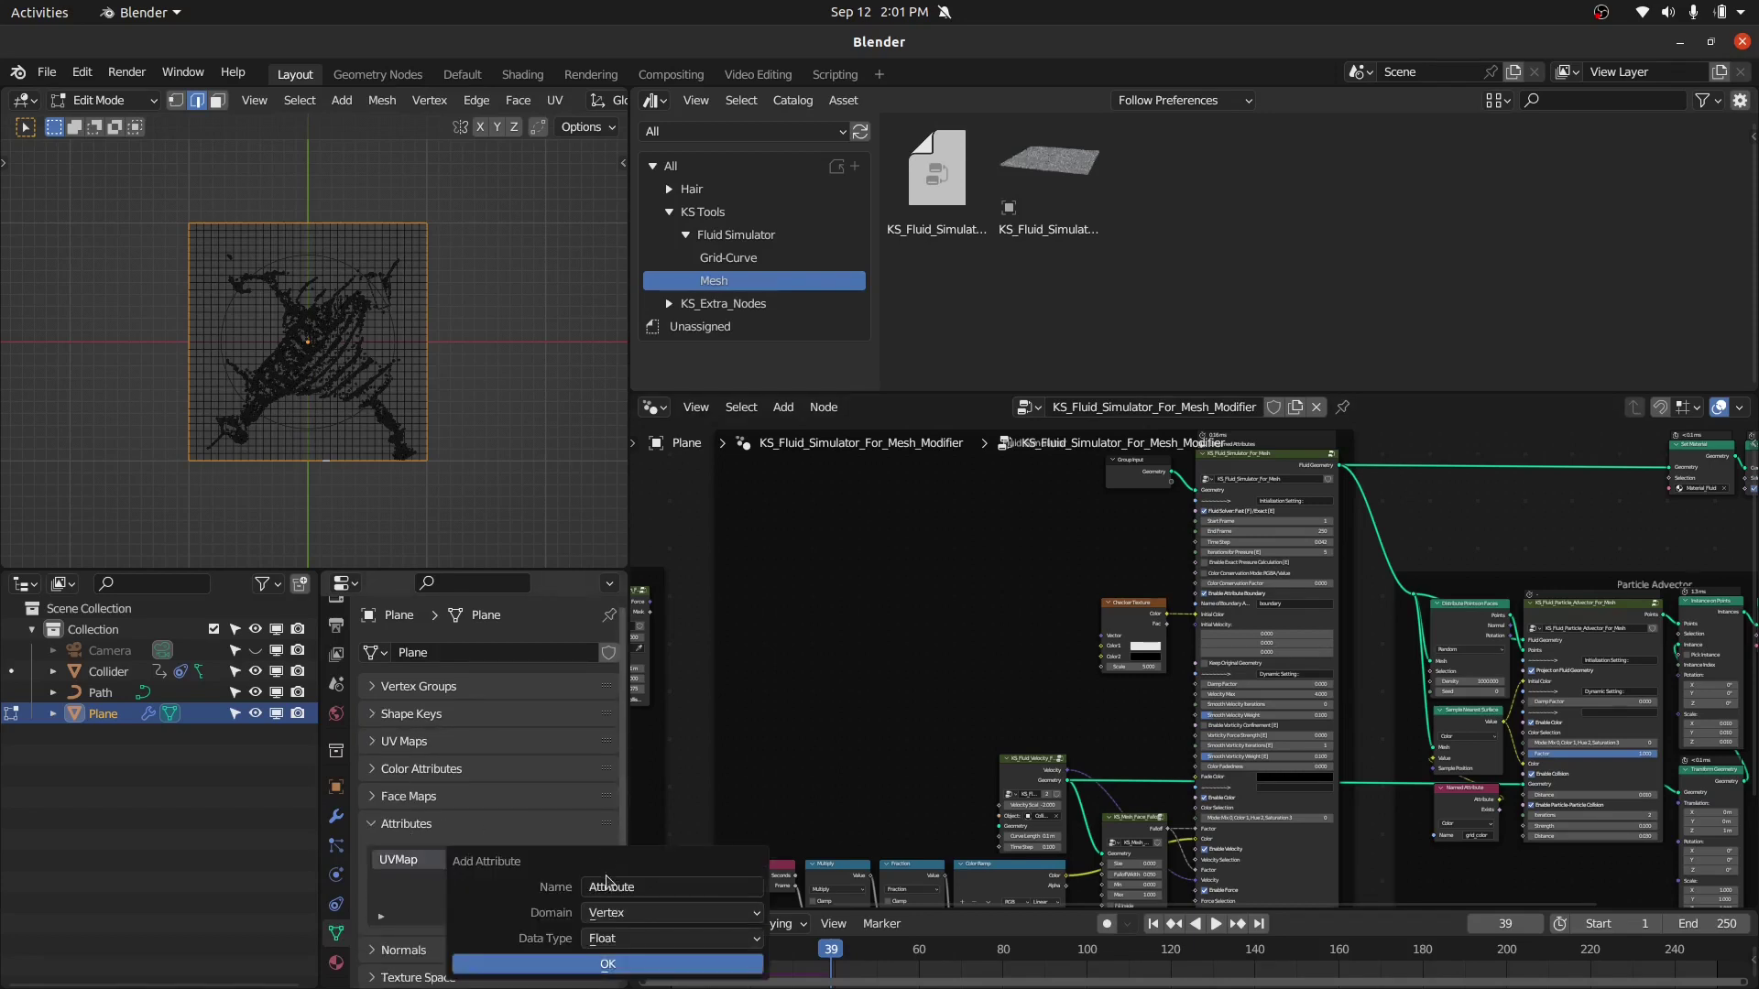
pyautogui.click(604, 886)
pyautogui.write('boundary')
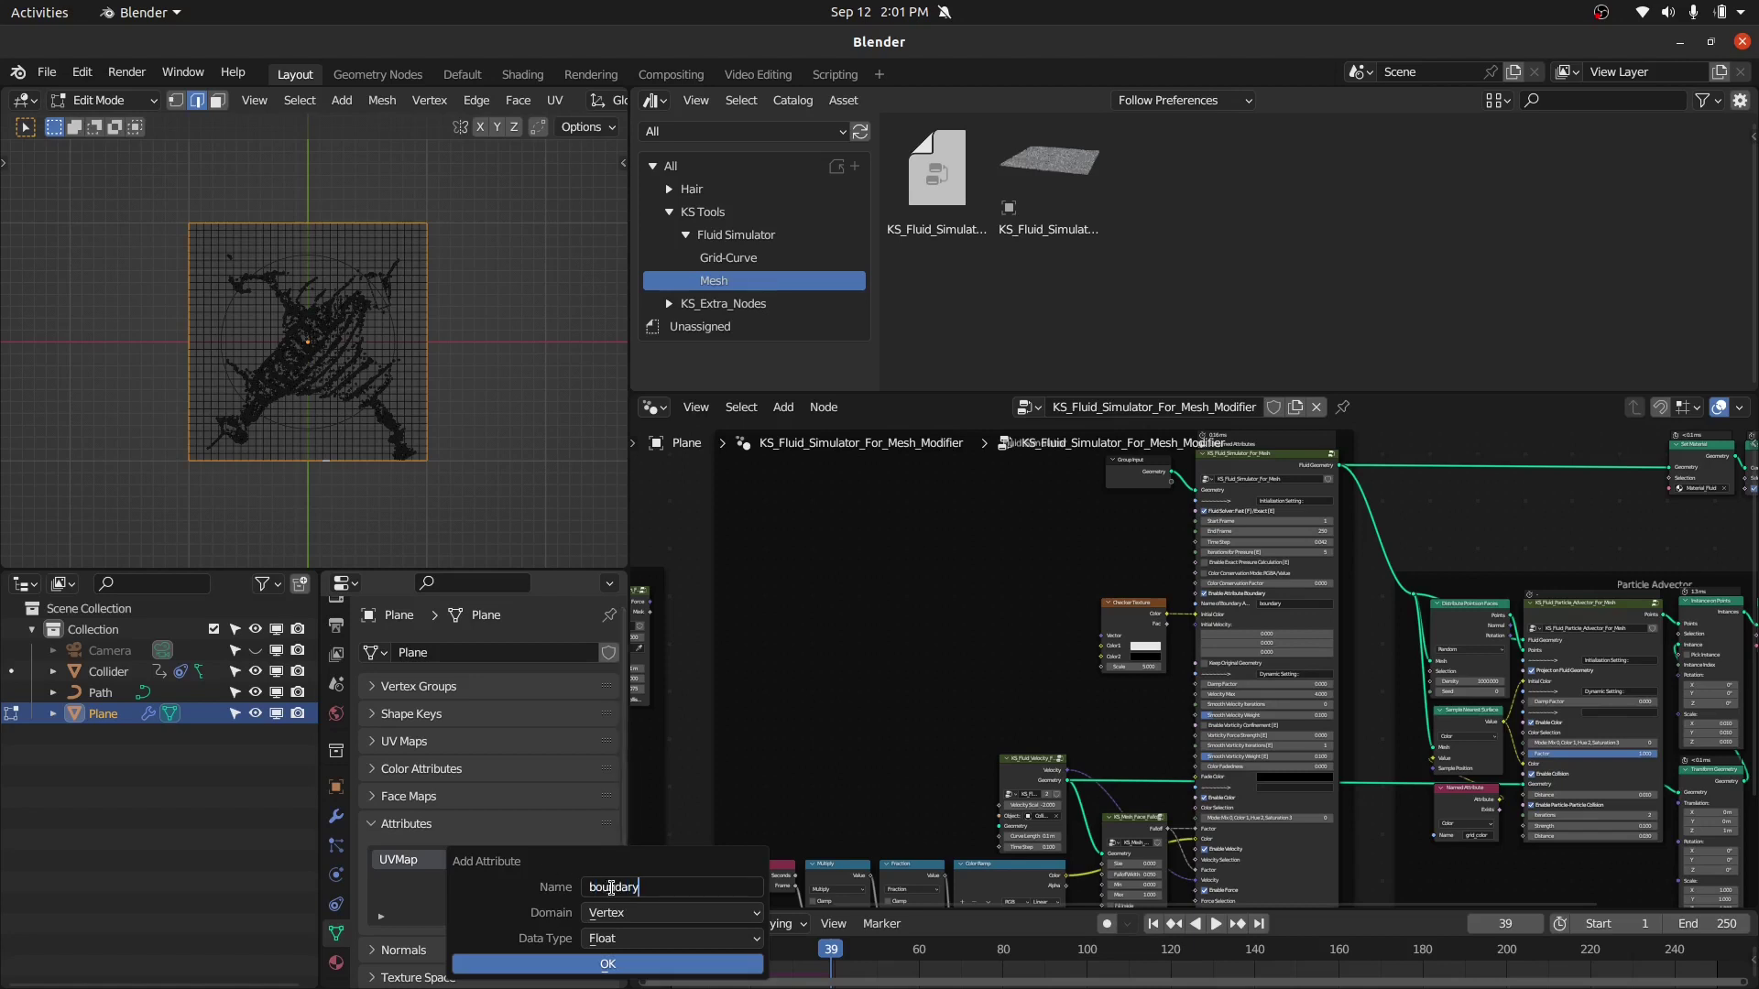
pyautogui.click(628, 914)
pyautogui.click(622, 867)
pyautogui.click(645, 939)
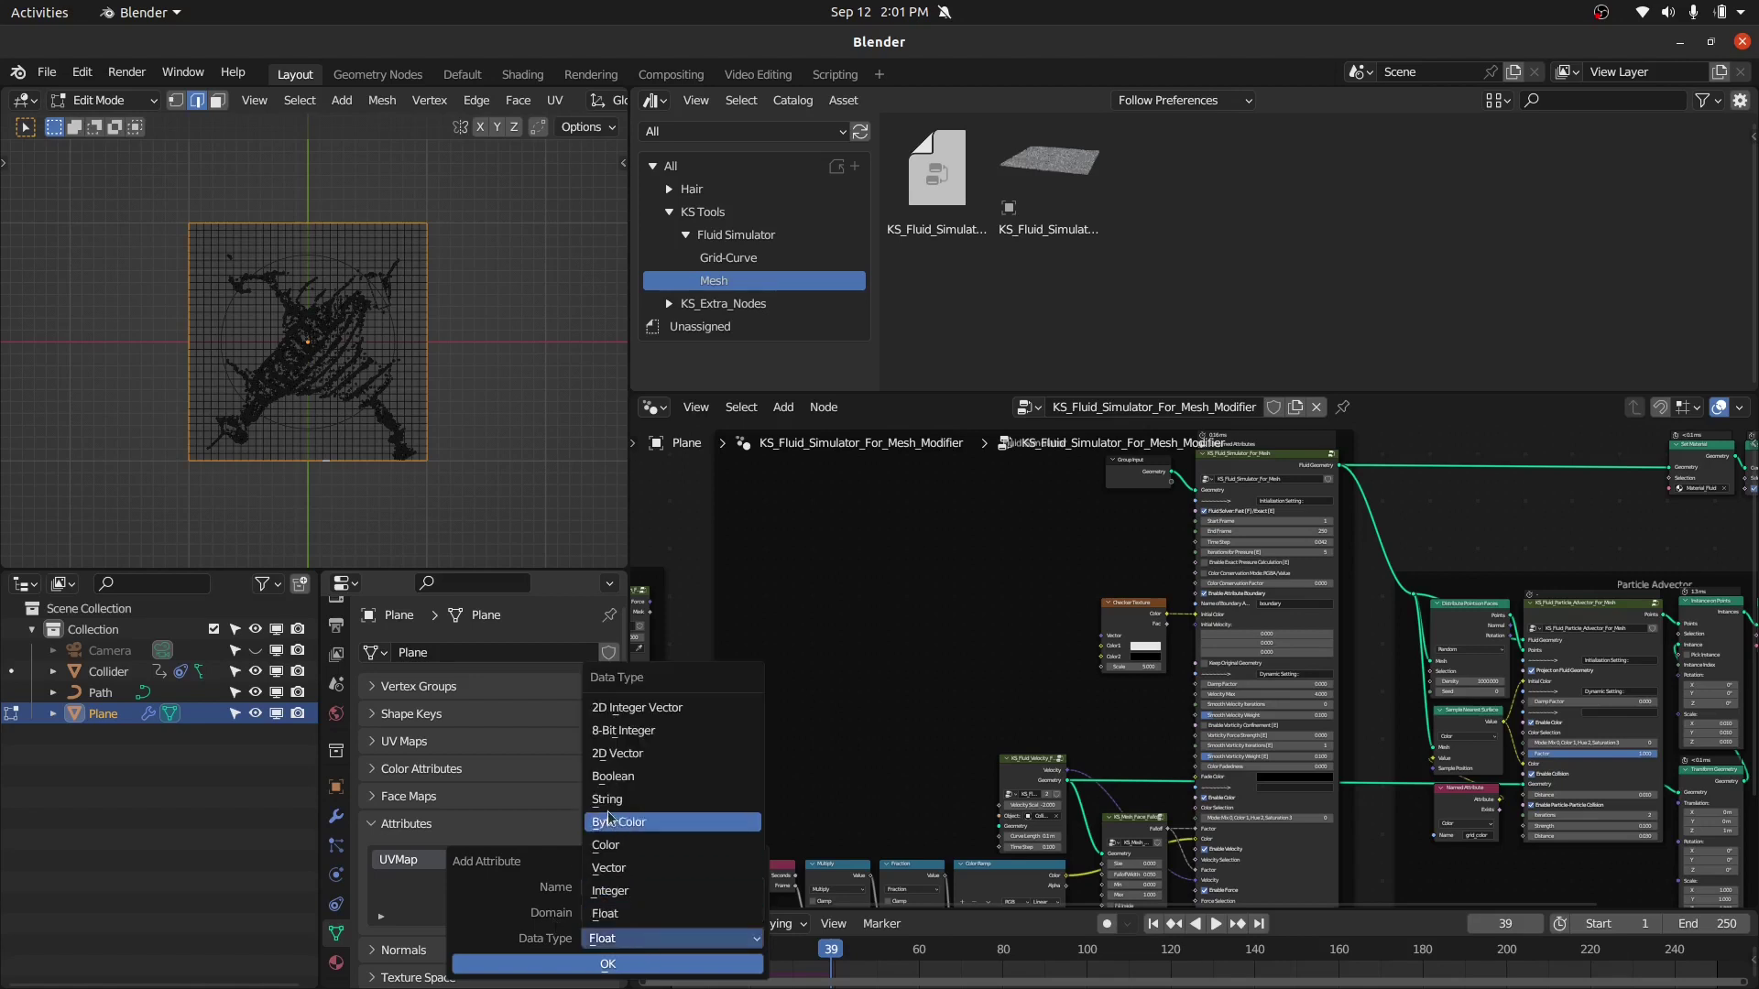
pyautogui.click(612, 777)
pyautogui.click(626, 963)
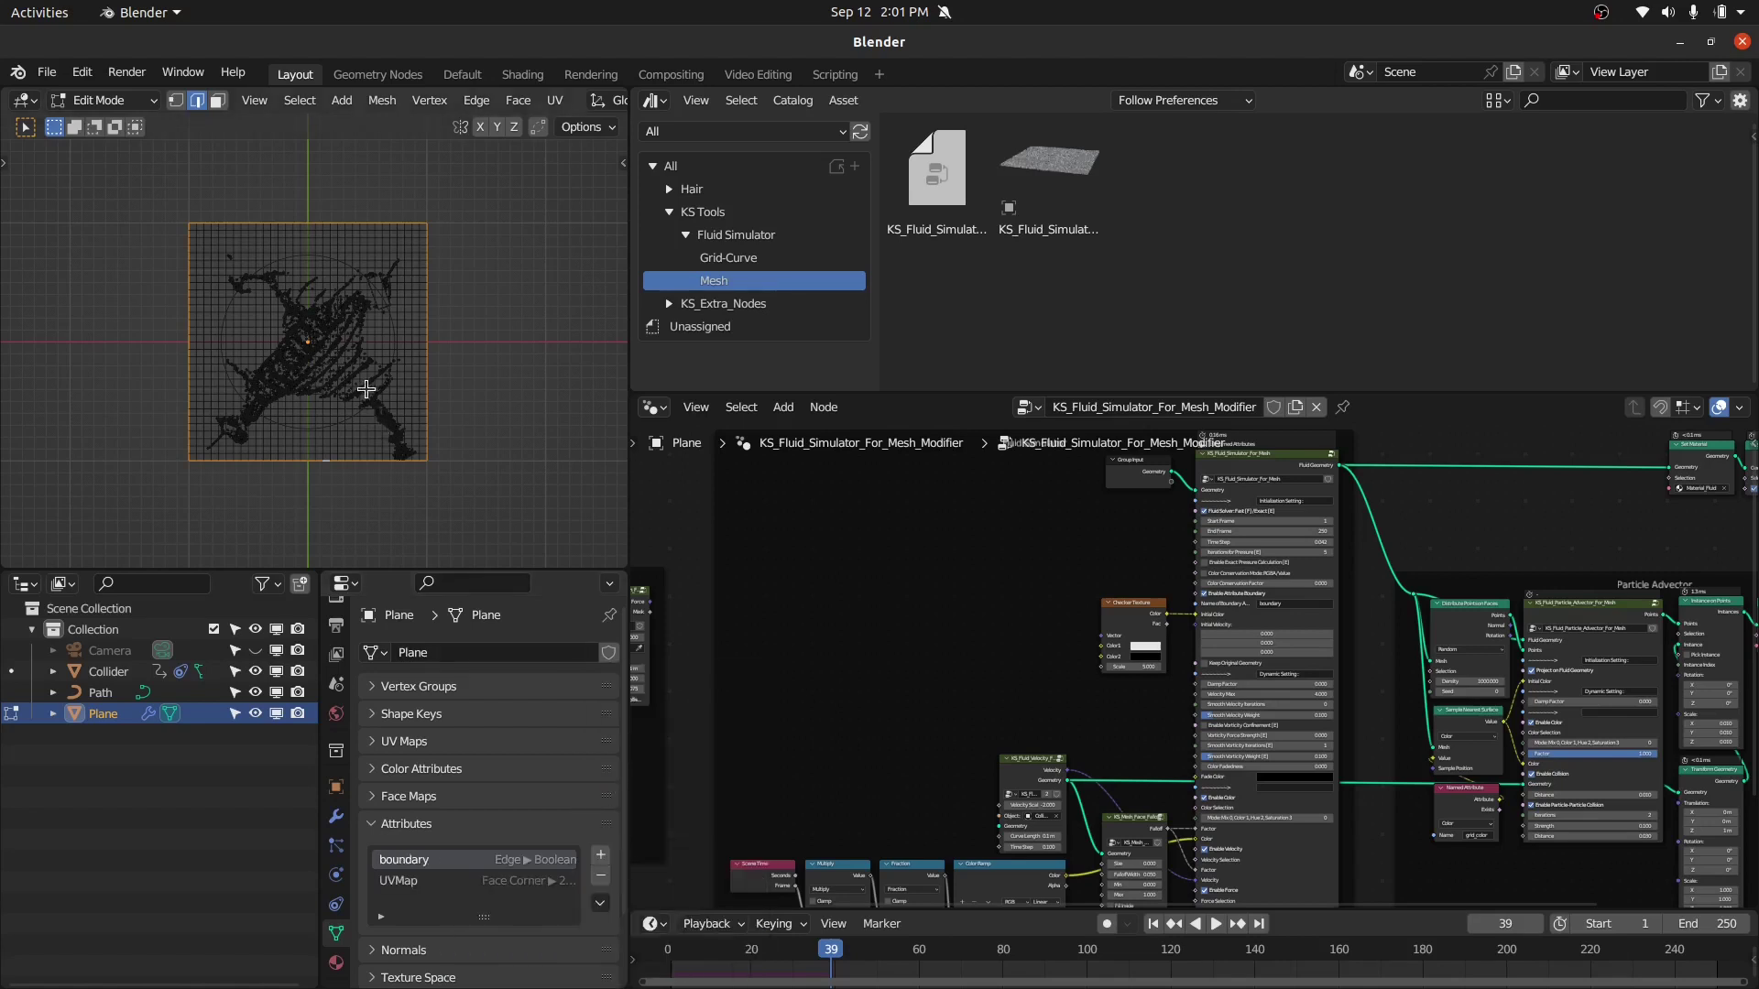
# - Set boundary to true on the selected edges and return to Object Mode
pyautogui.hotkey('ctrl', 'space')
pyautogui.click(380, 100)
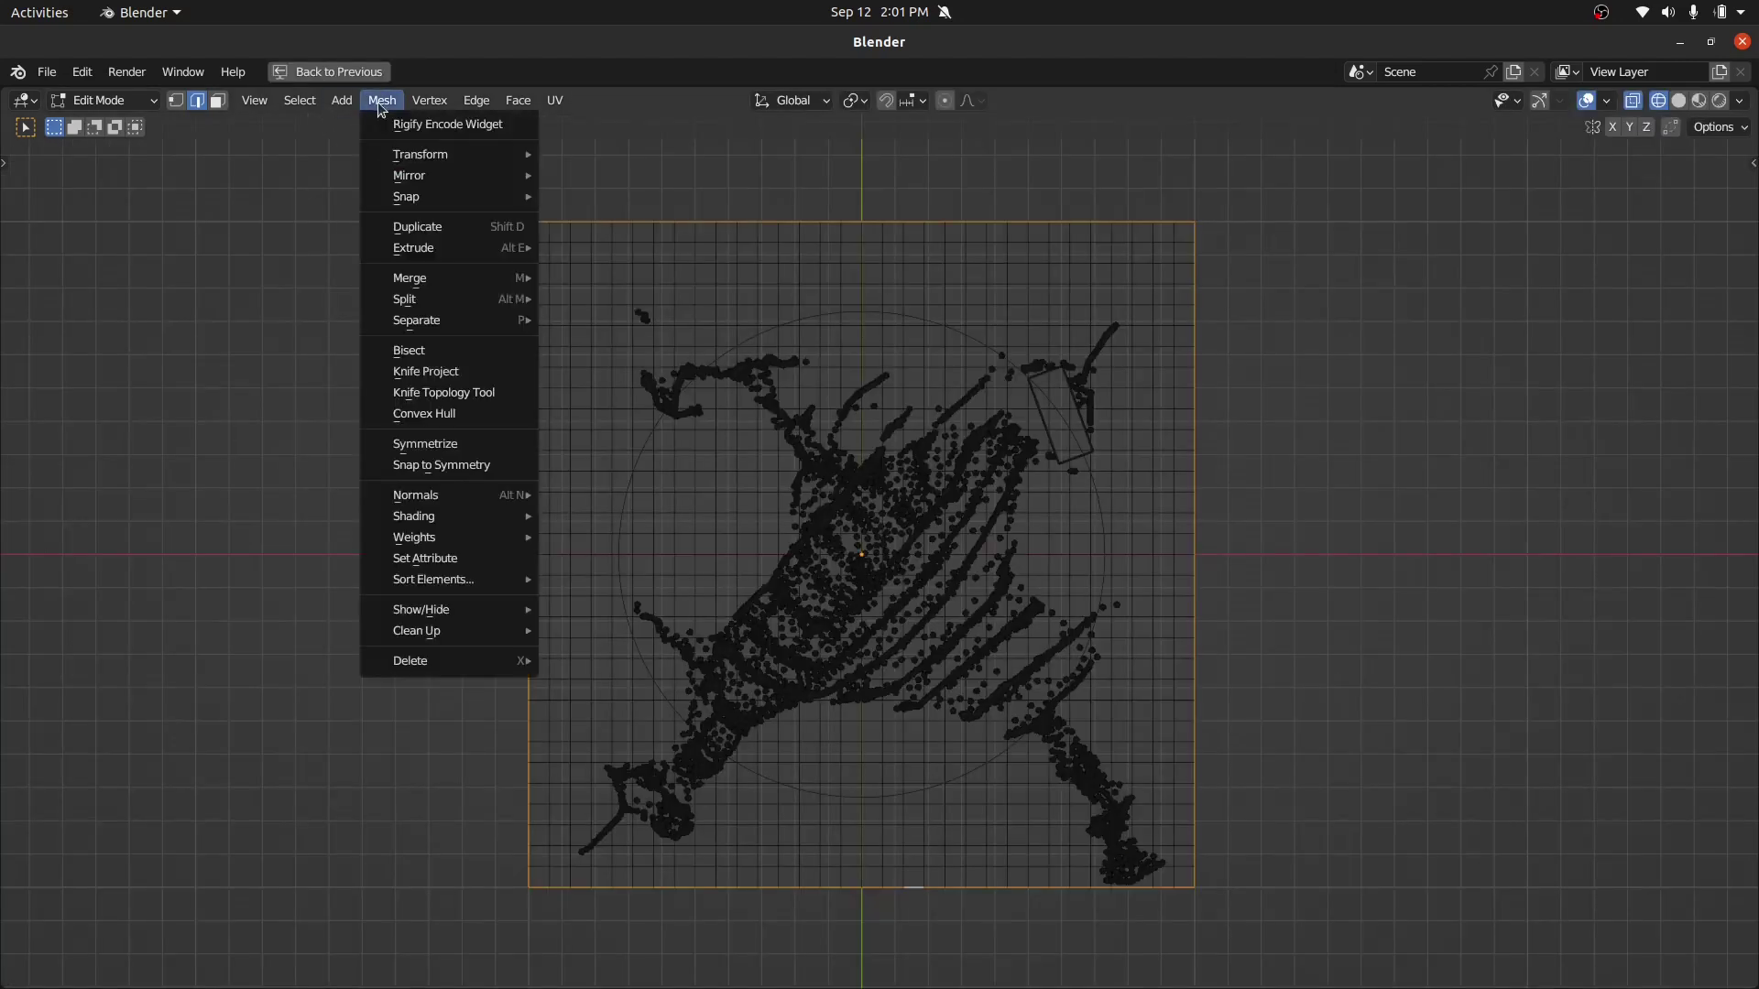
pyautogui.click(436, 561)
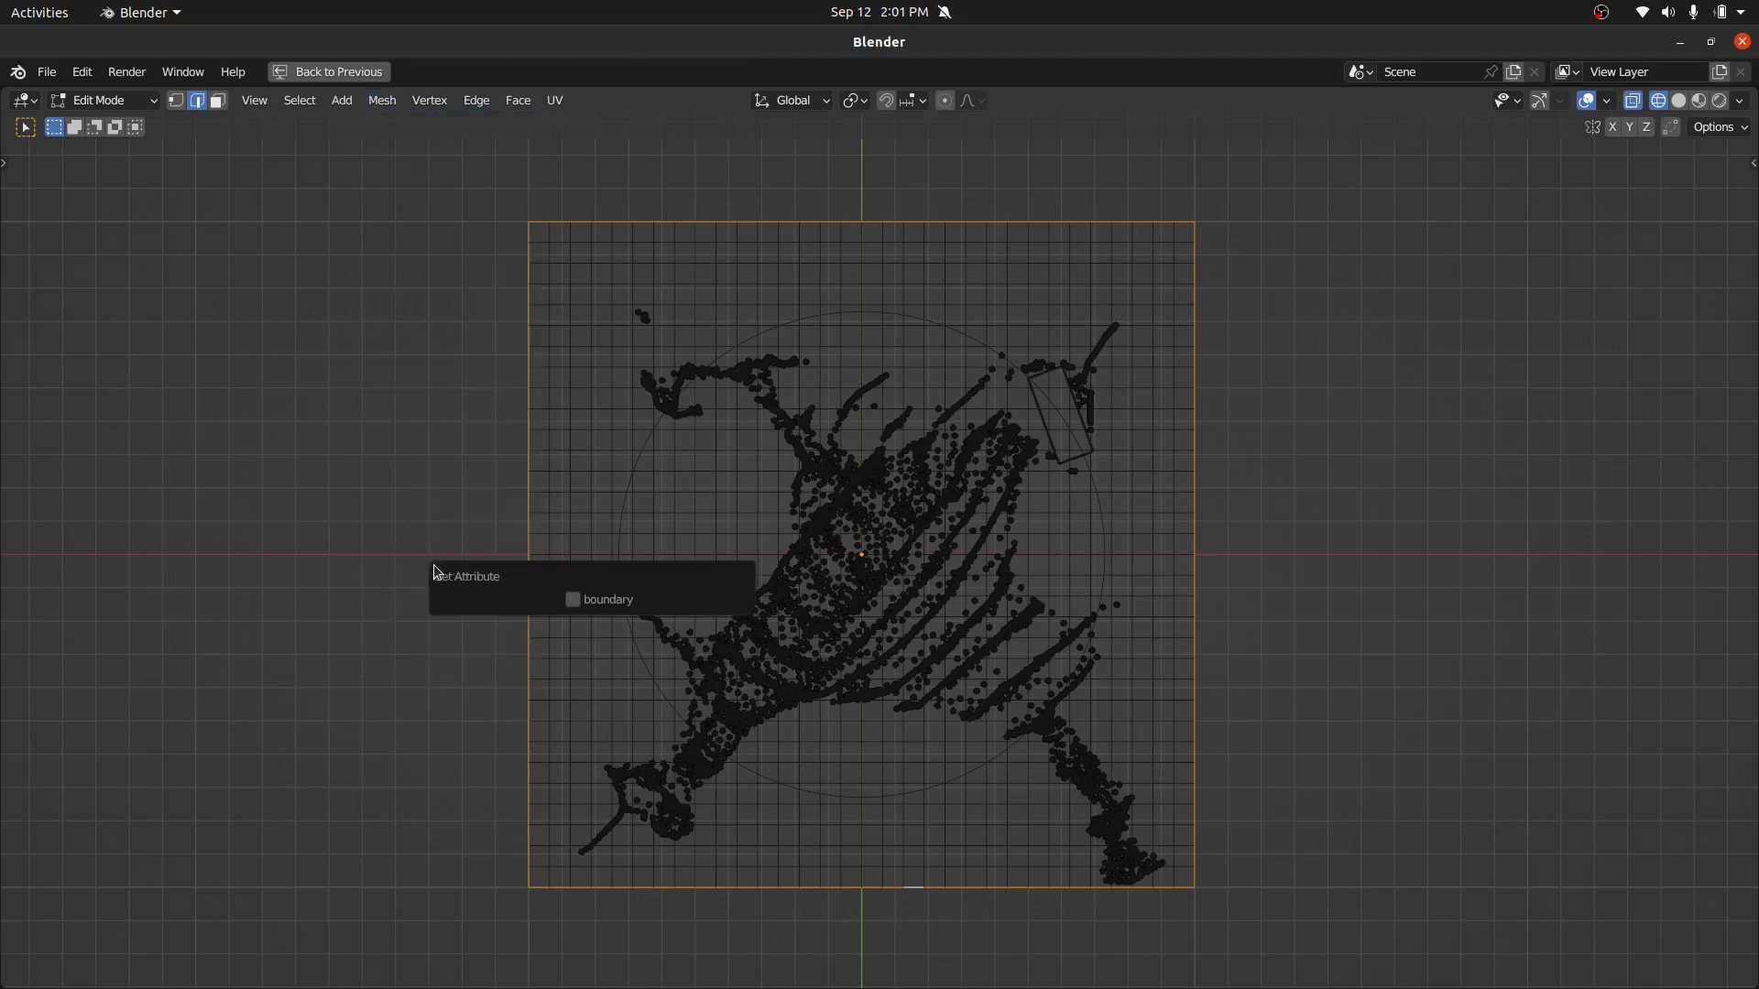
pyautogui.click(574, 601)
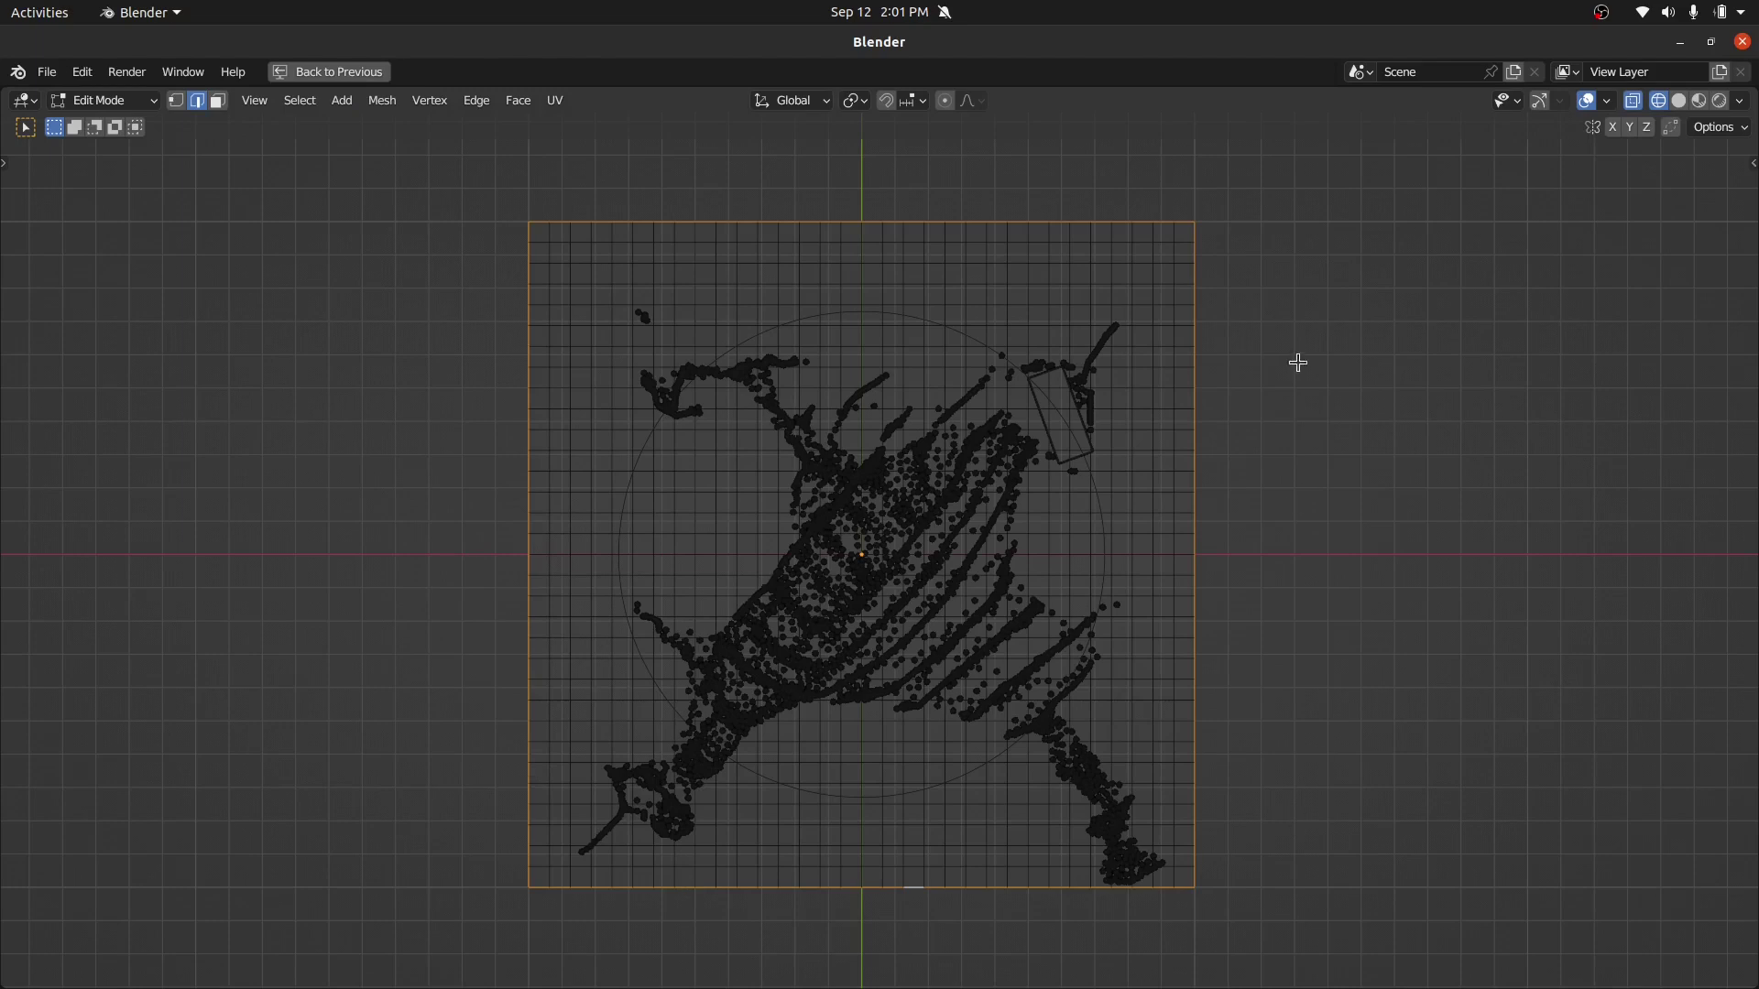
pyautogui.press('Tab')
pyautogui.hotkey('ctrl', 'space')
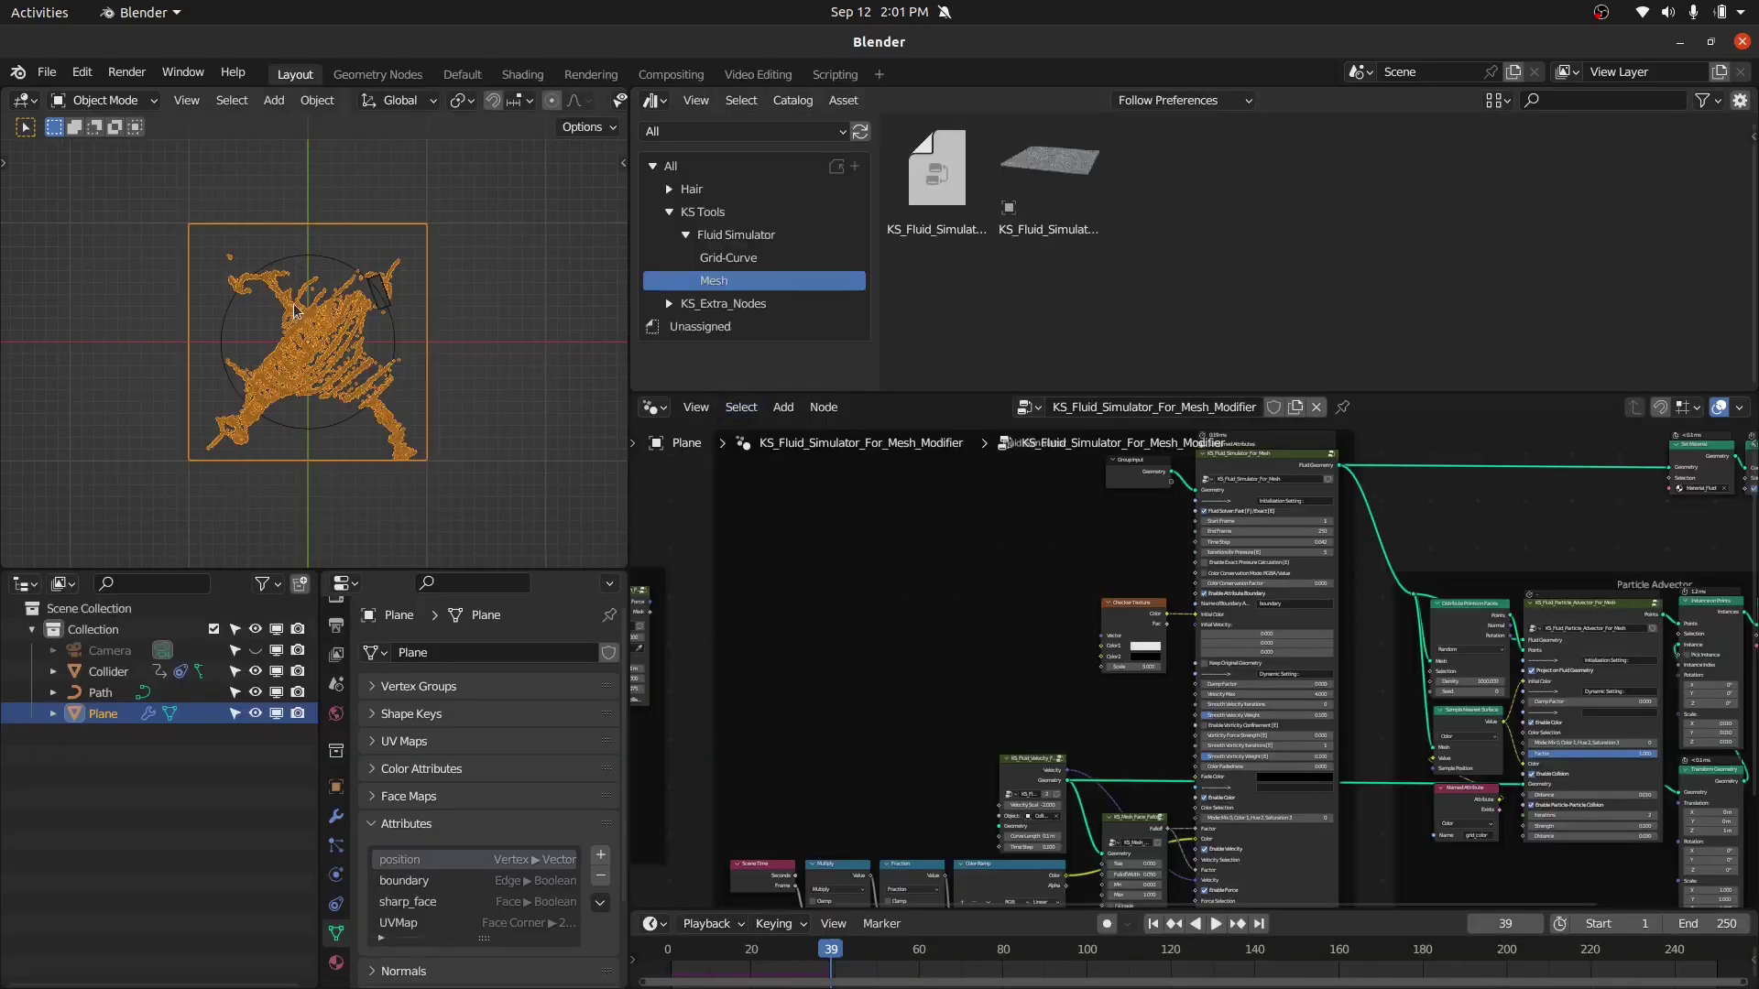
# - Switch to Material Preview and replay the simulation from the first frame, stopping at frame 79
pyautogui.scroll(3, 1417, 632)
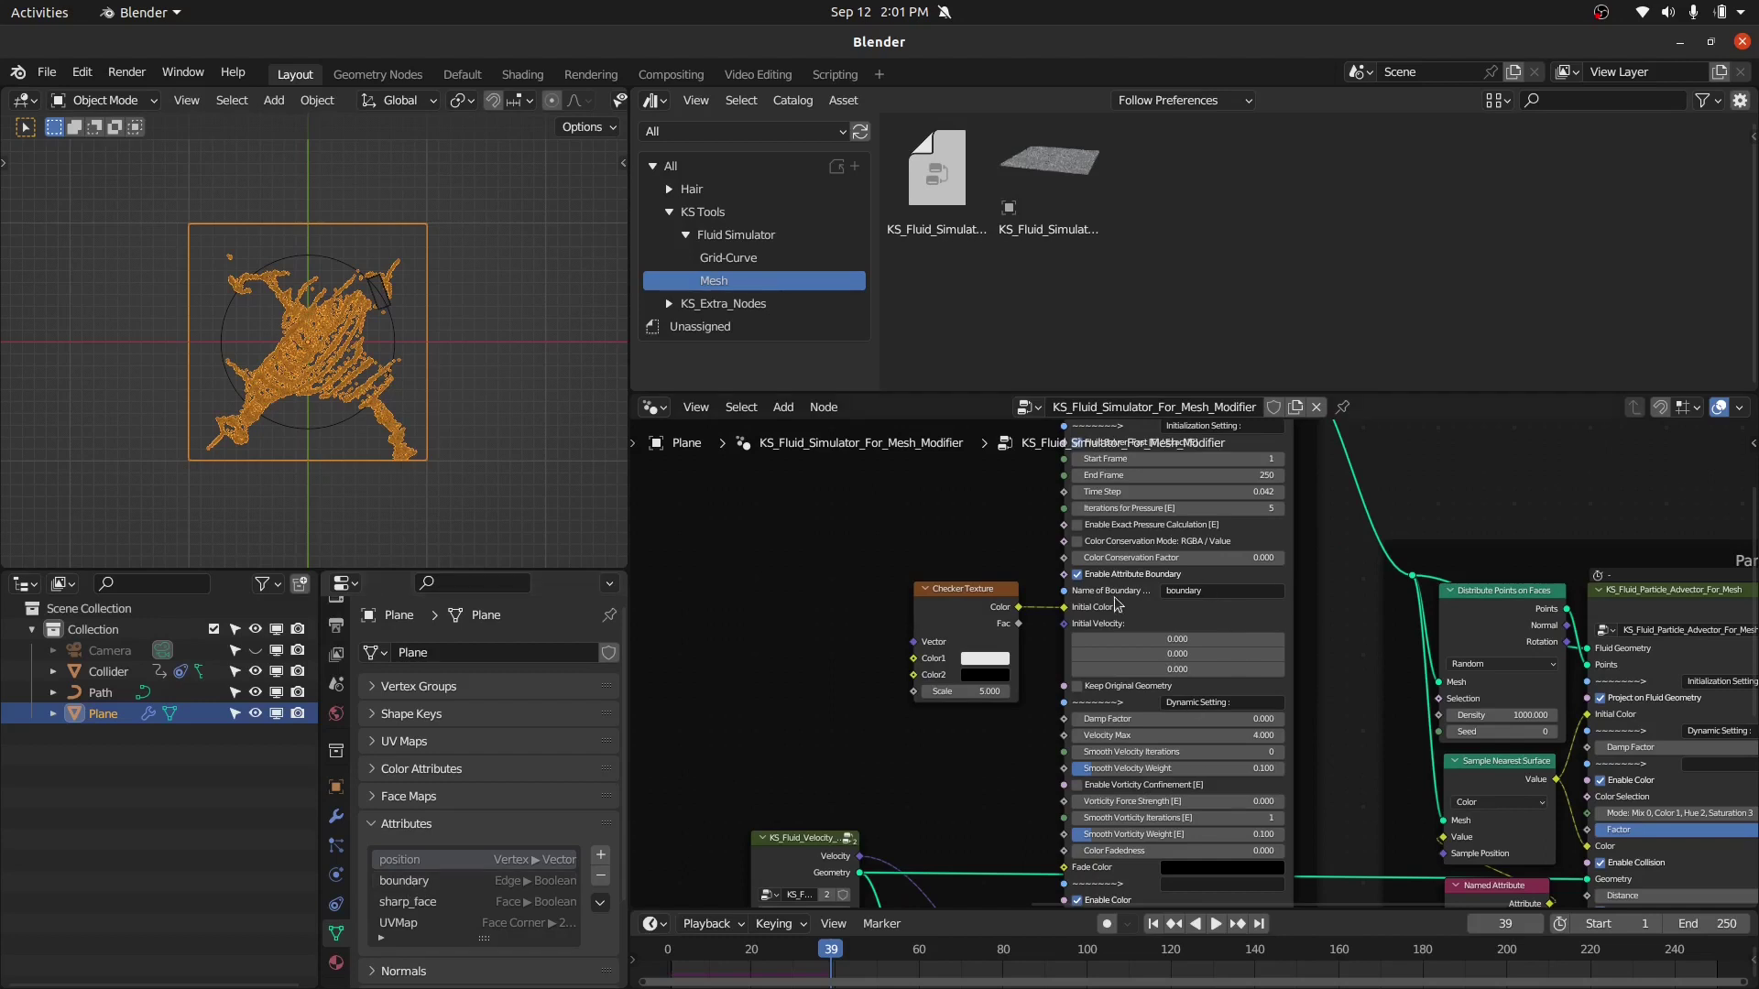
pyautogui.scroll(2, 1117, 603)
pyautogui.scroll(2, 1270, 611)
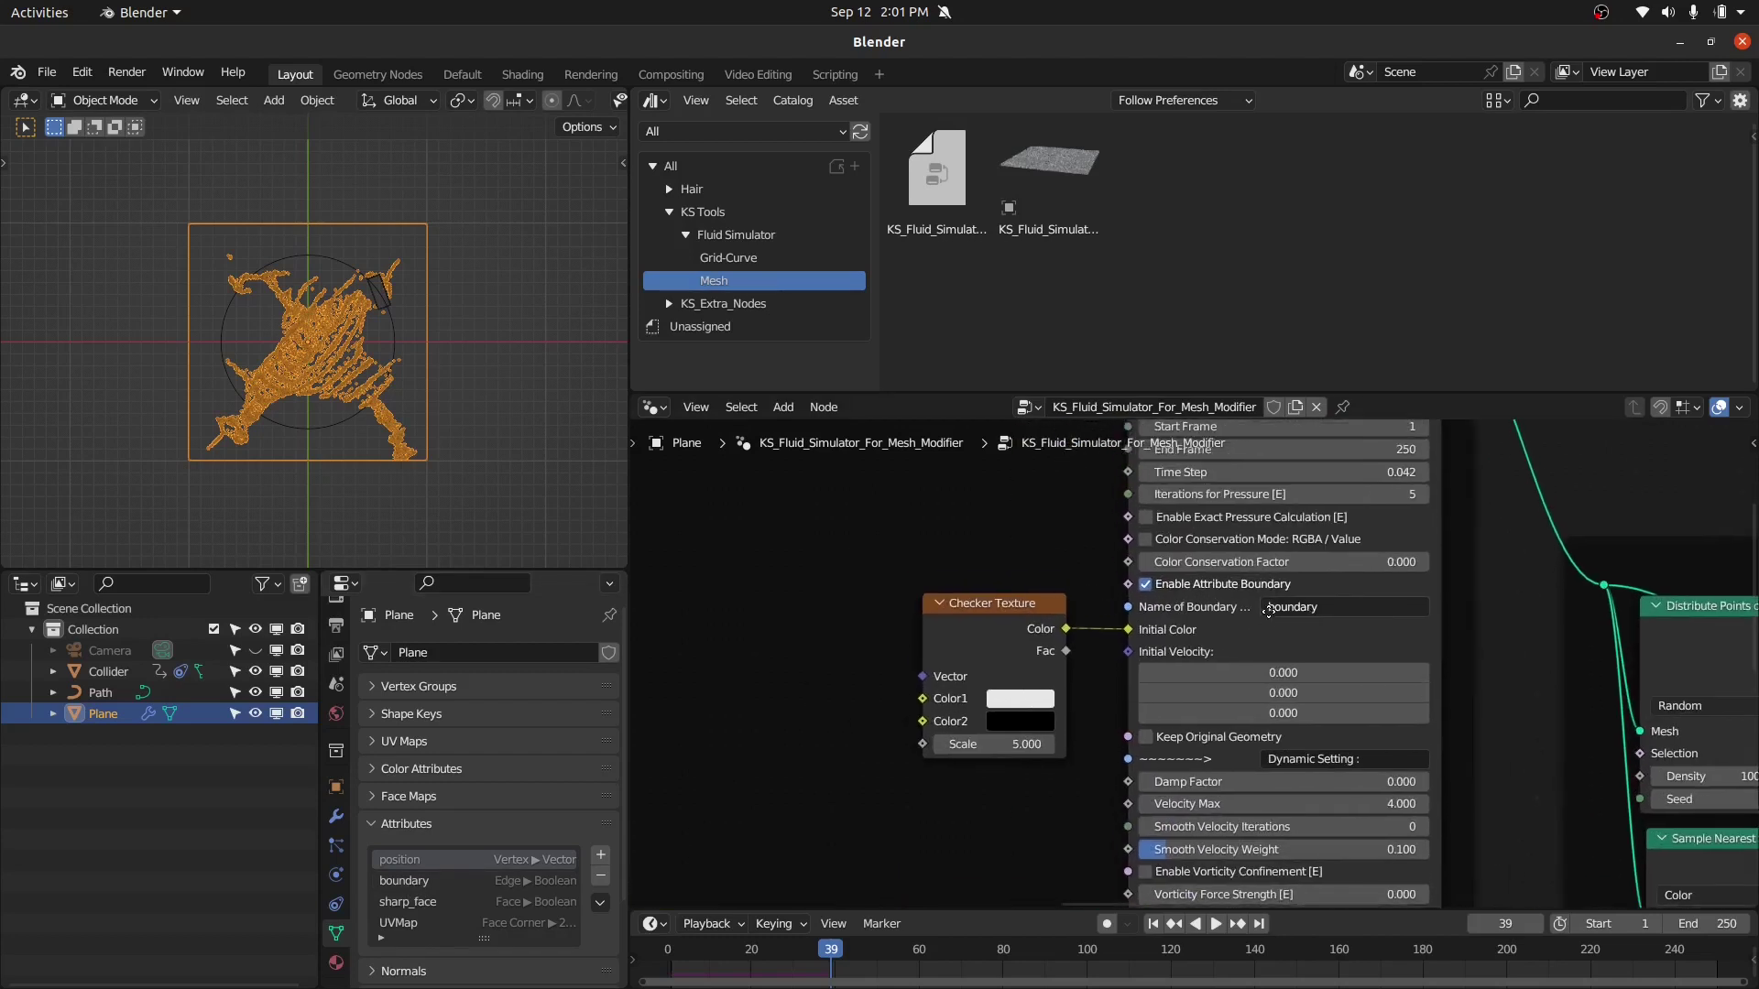
pyautogui.scroll(-4, 1269, 611)
pyautogui.press('z')
pyautogui.click(294, 327)
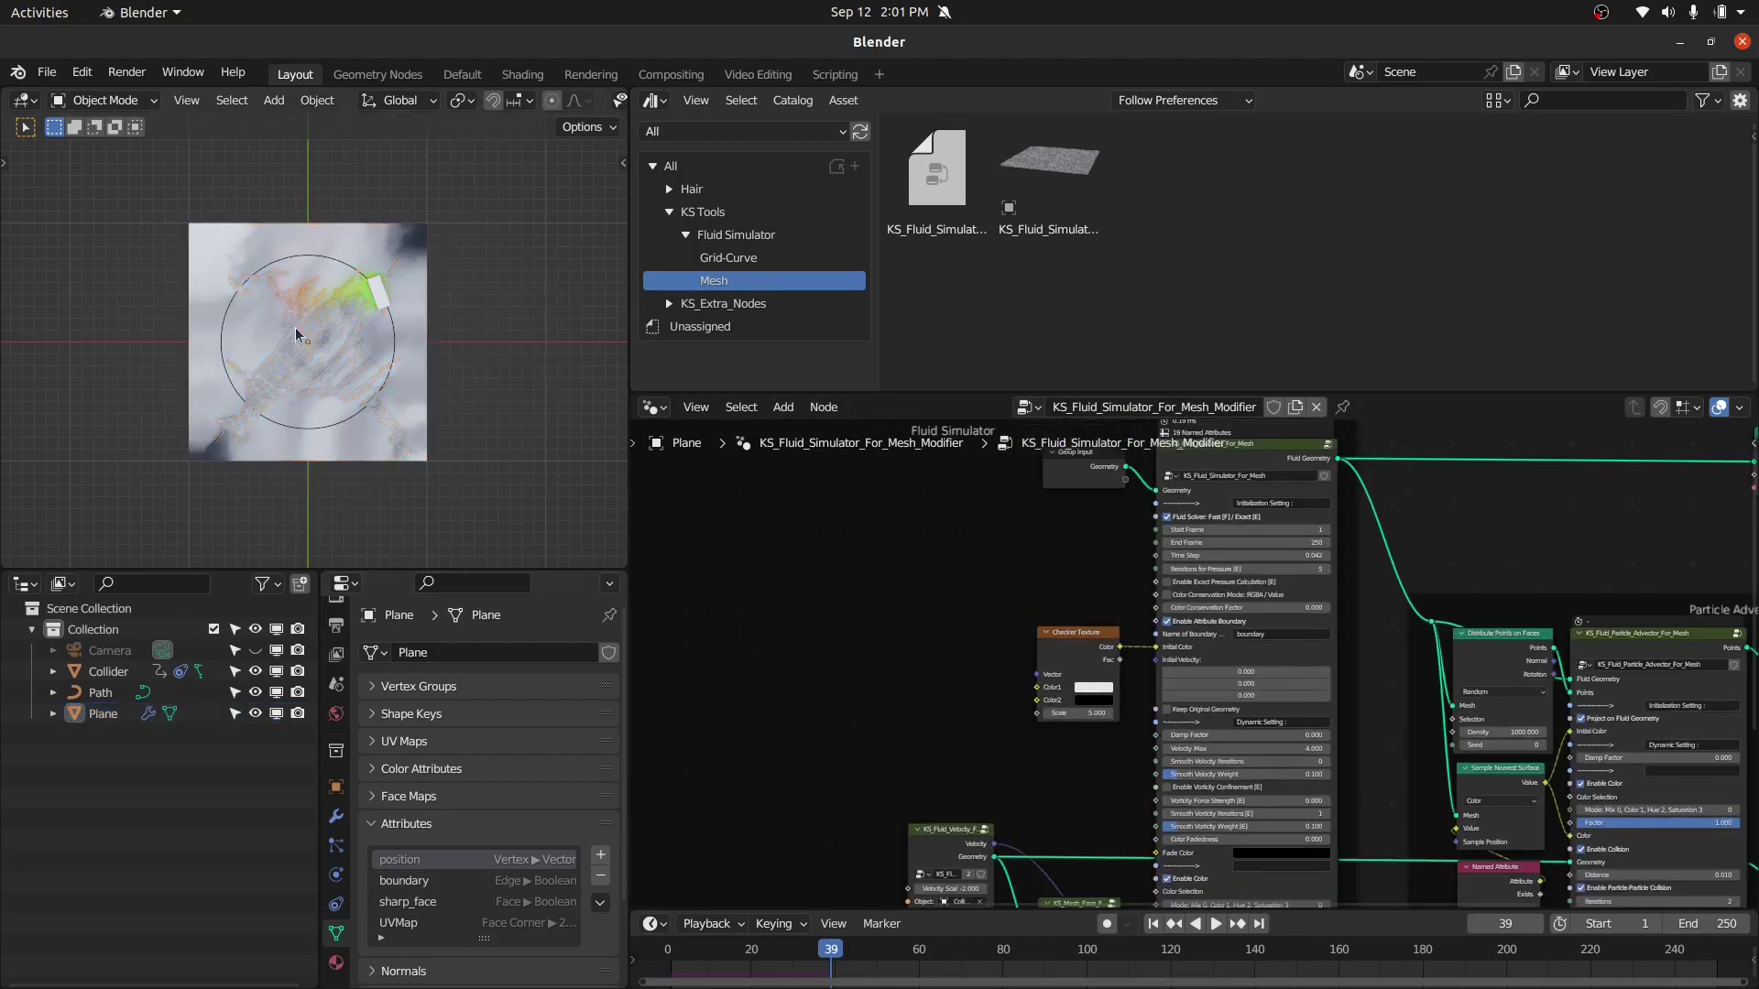
pyautogui.hotkey('shift', 'Left')
pyautogui.press('space')
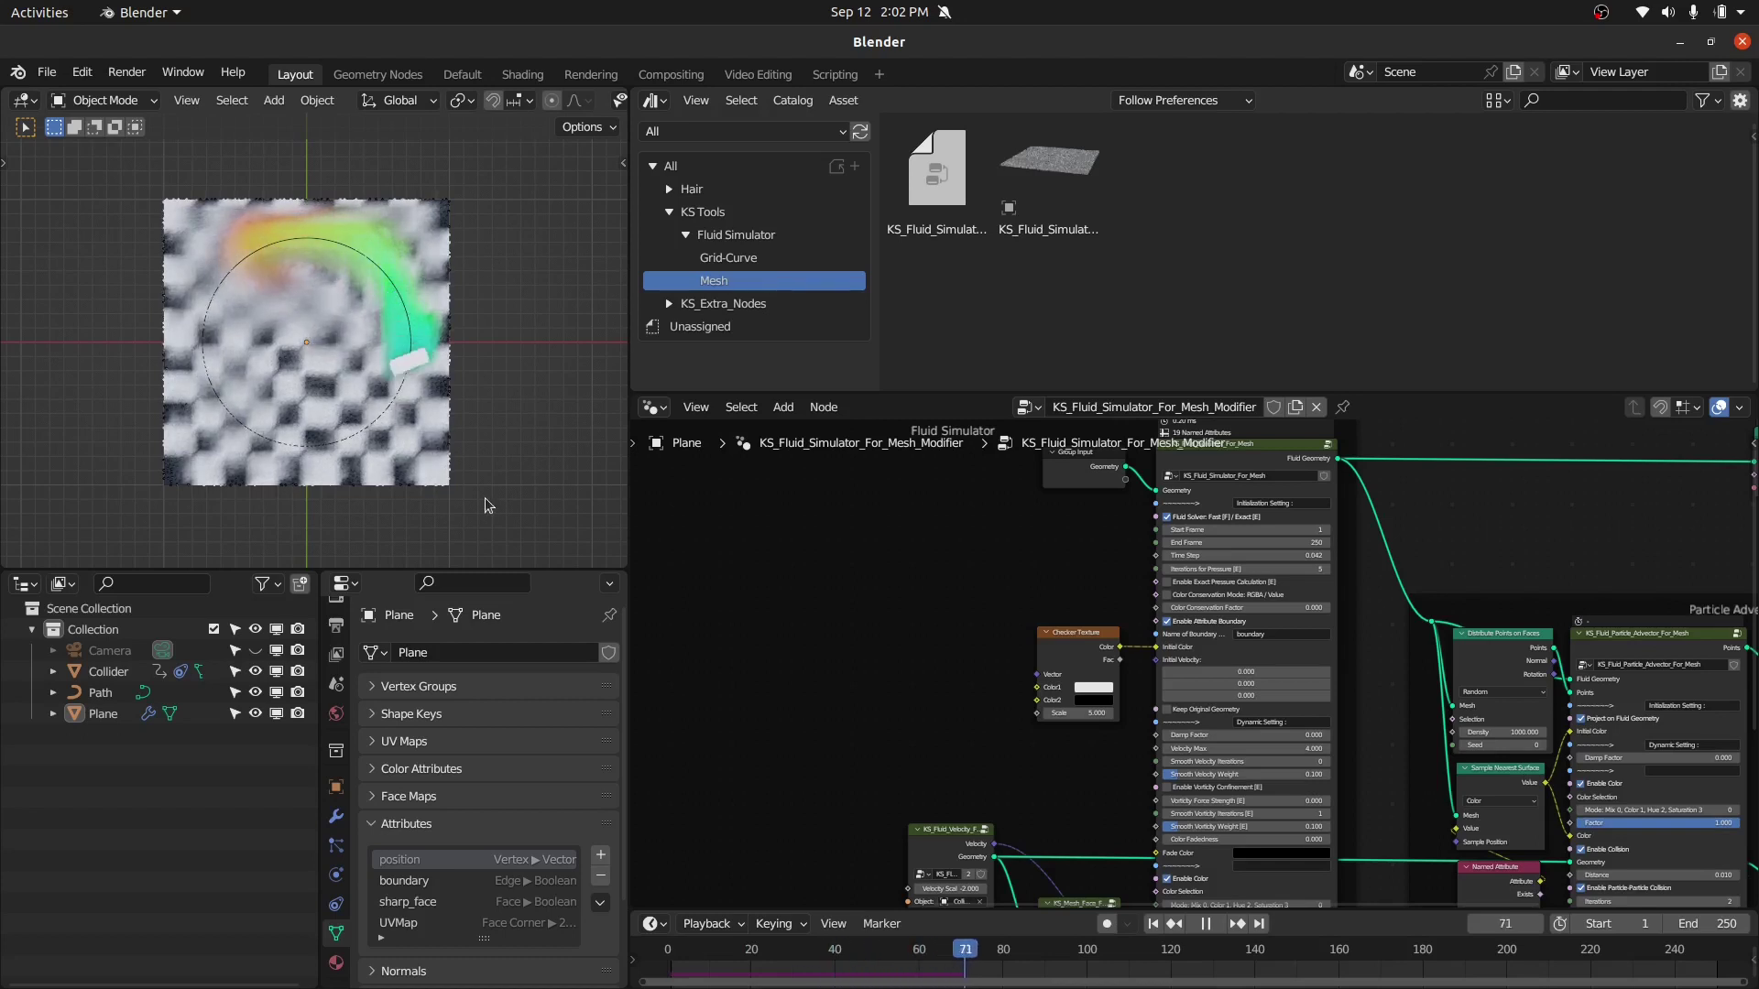
pyautogui.press('space')
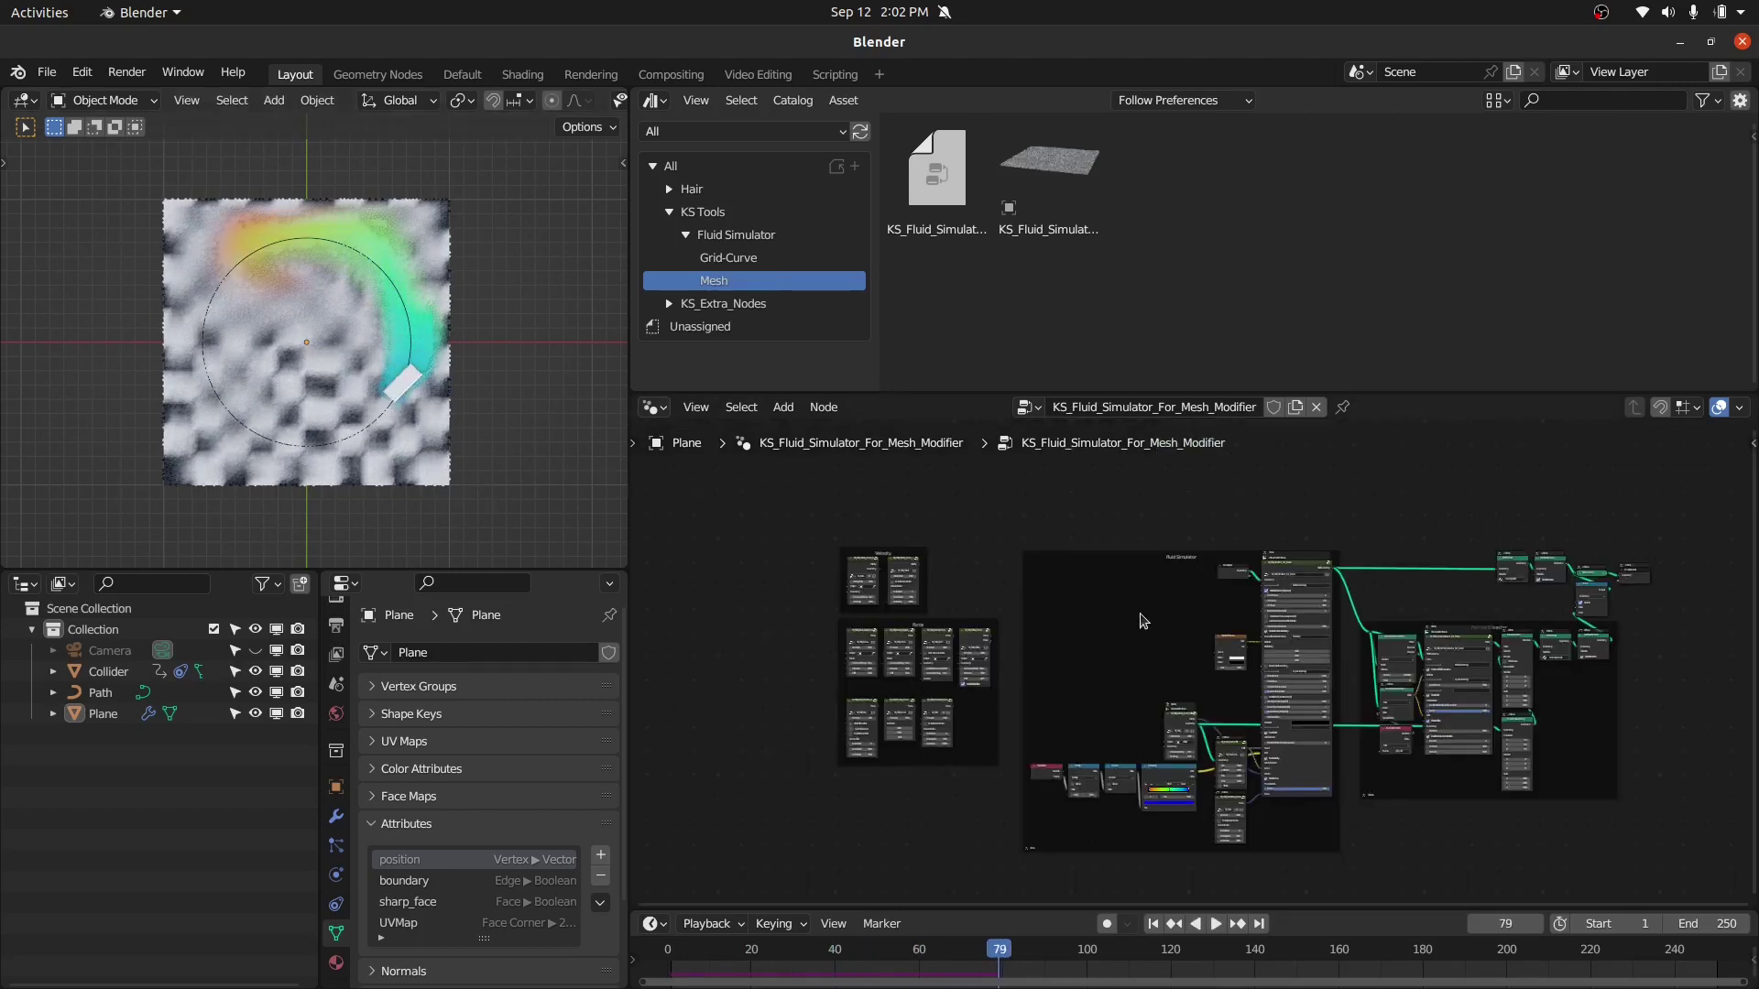
# - Box-select the Velocity and Force frames in the maximized node editor
pyautogui.hotkey('ctrl', 'space')
pyautogui.scroll(1, 1021, 408)
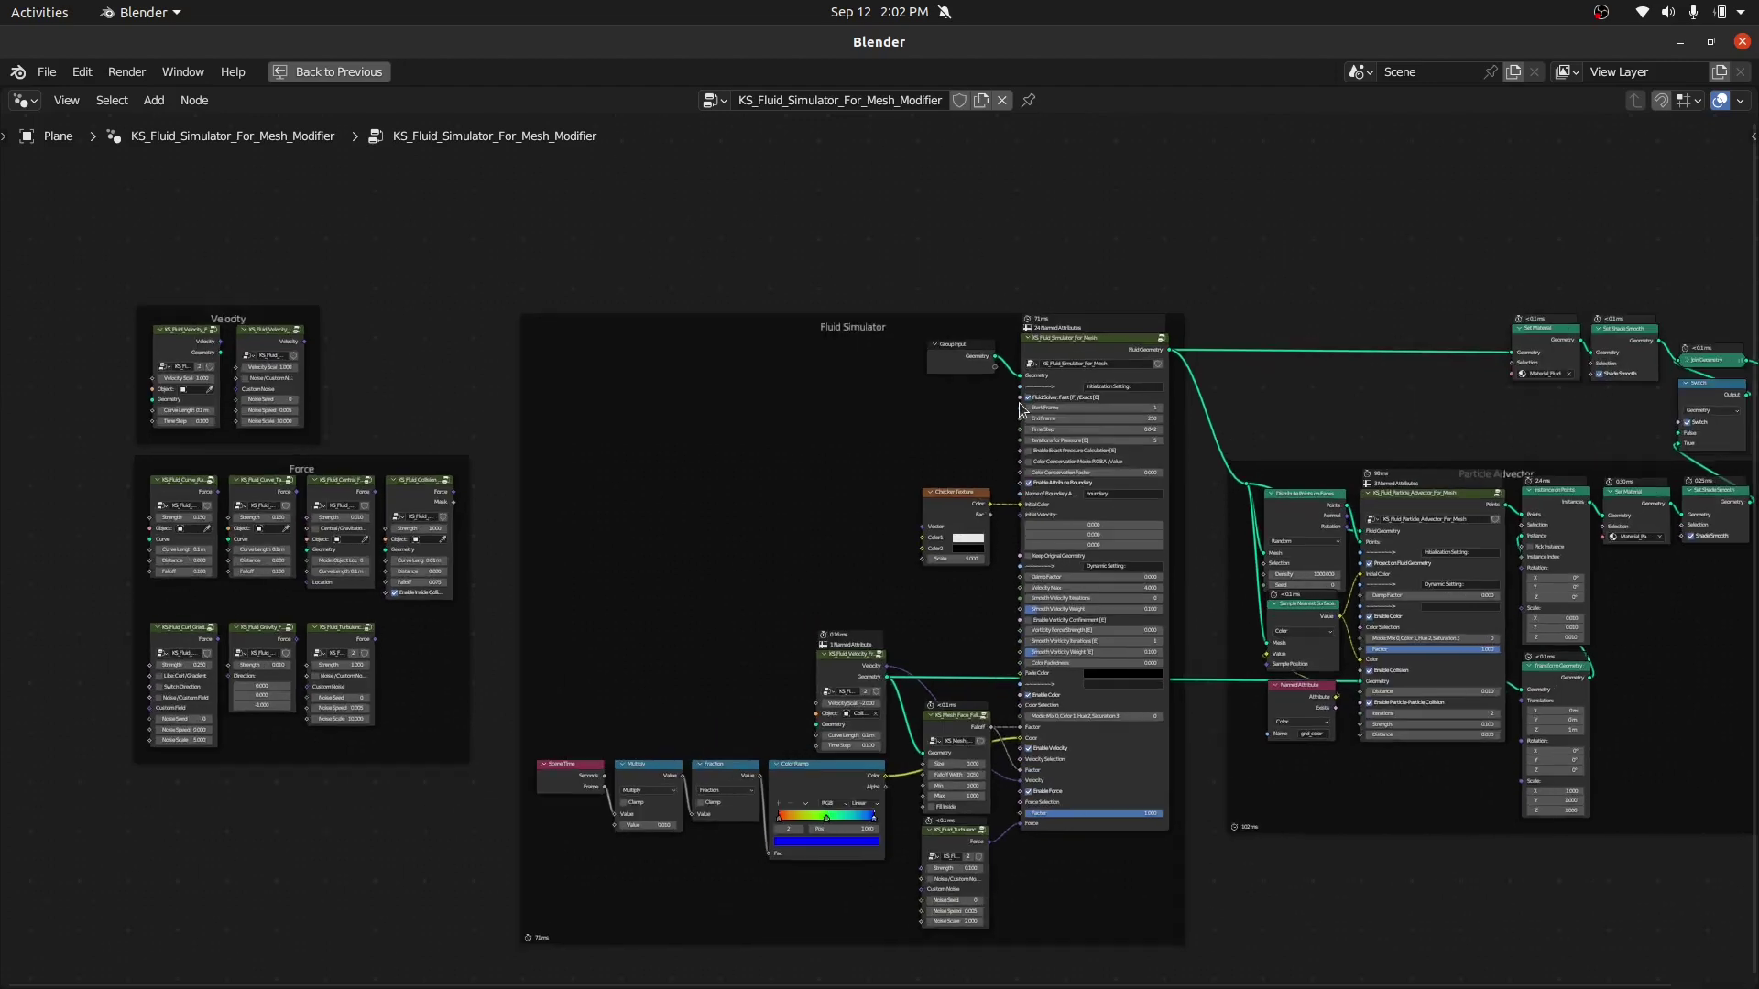
pyautogui.moveTo(79, 207); pyautogui.dragTo(510, 698)
pyautogui.scroll(-1, 1209, 284)
pyautogui.hotkey('ctrl', 'space')
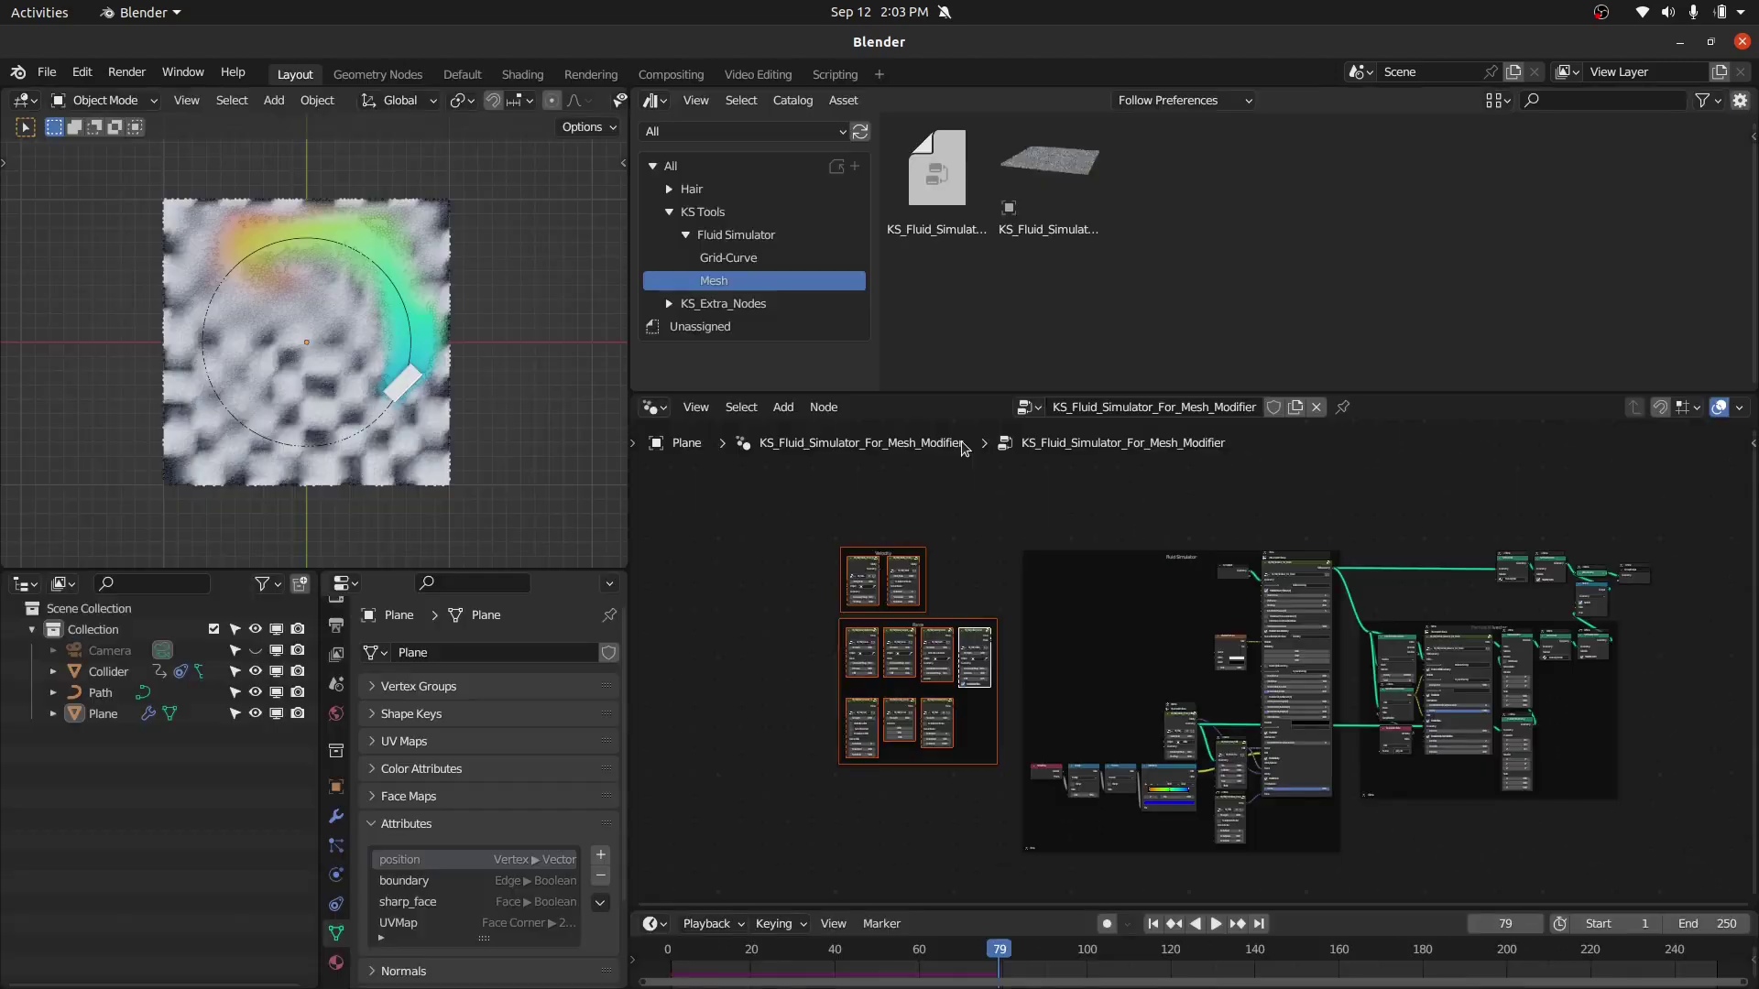